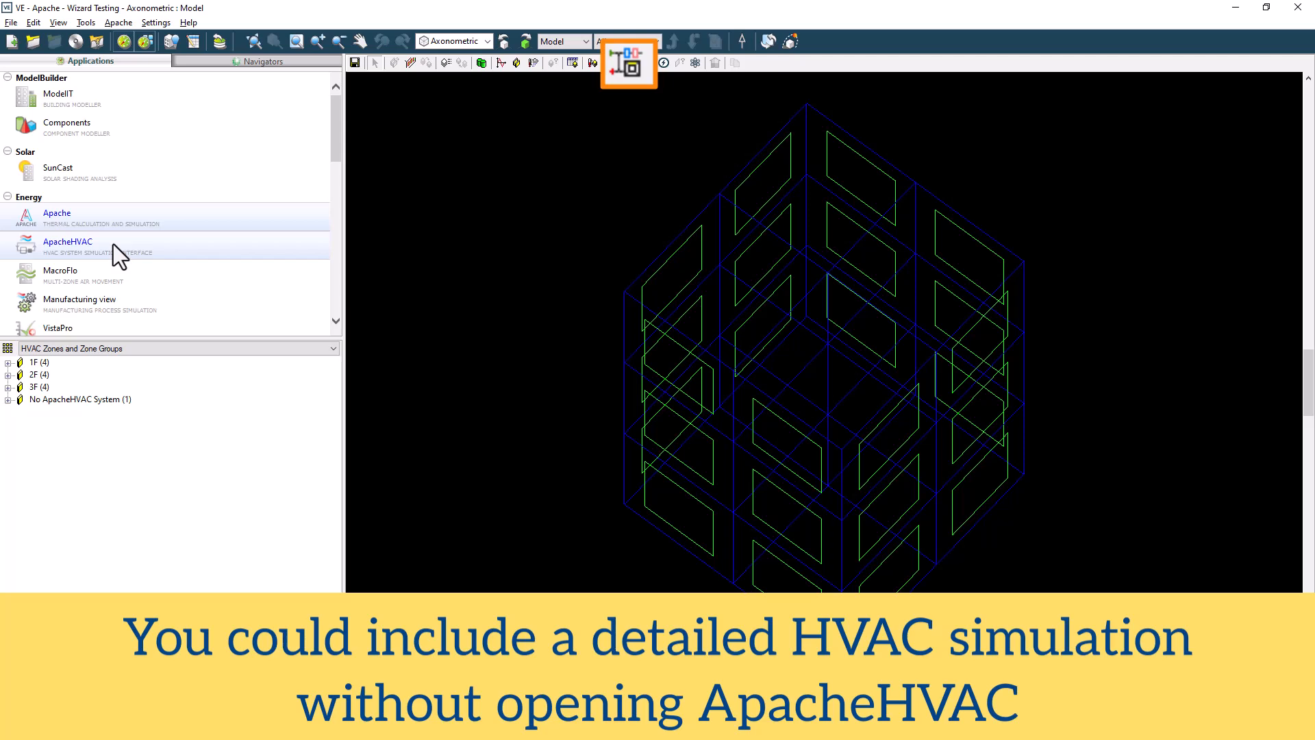
Open ApacheHVAC and launch the HVAC System Wizard
click(114, 244)
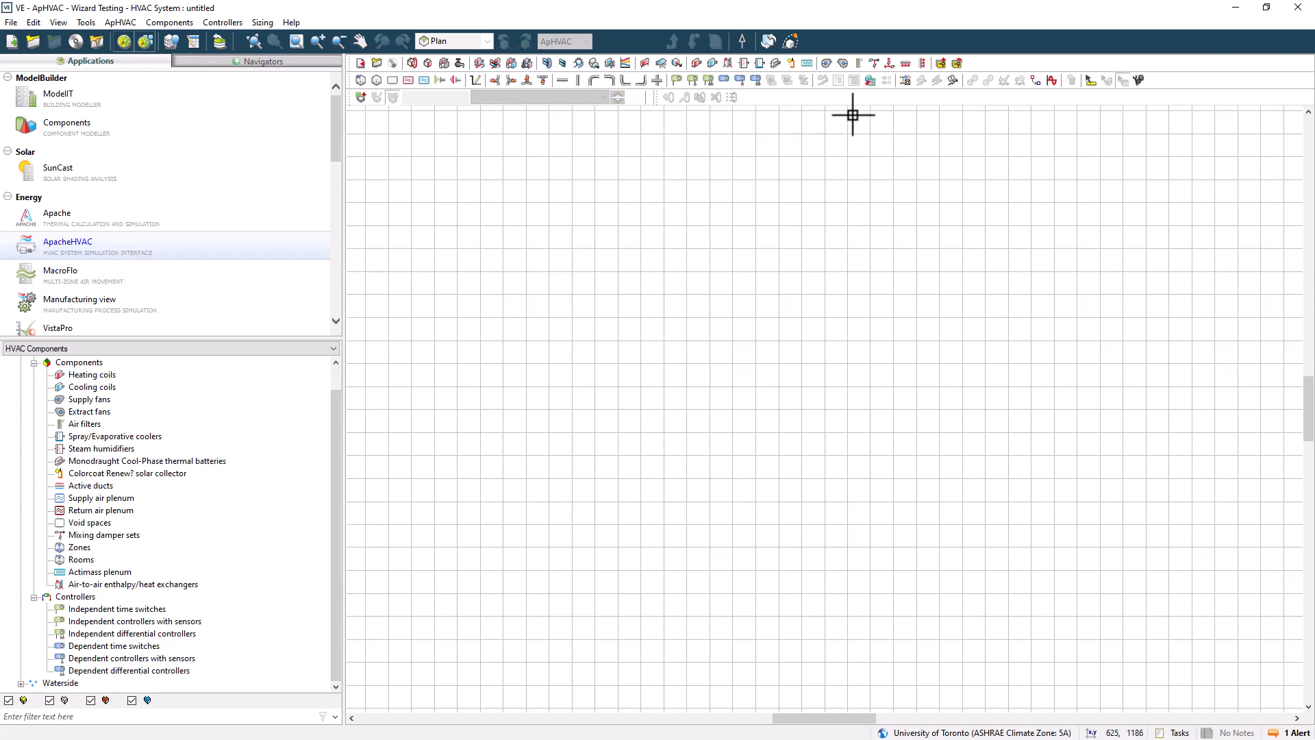
click(907, 83)
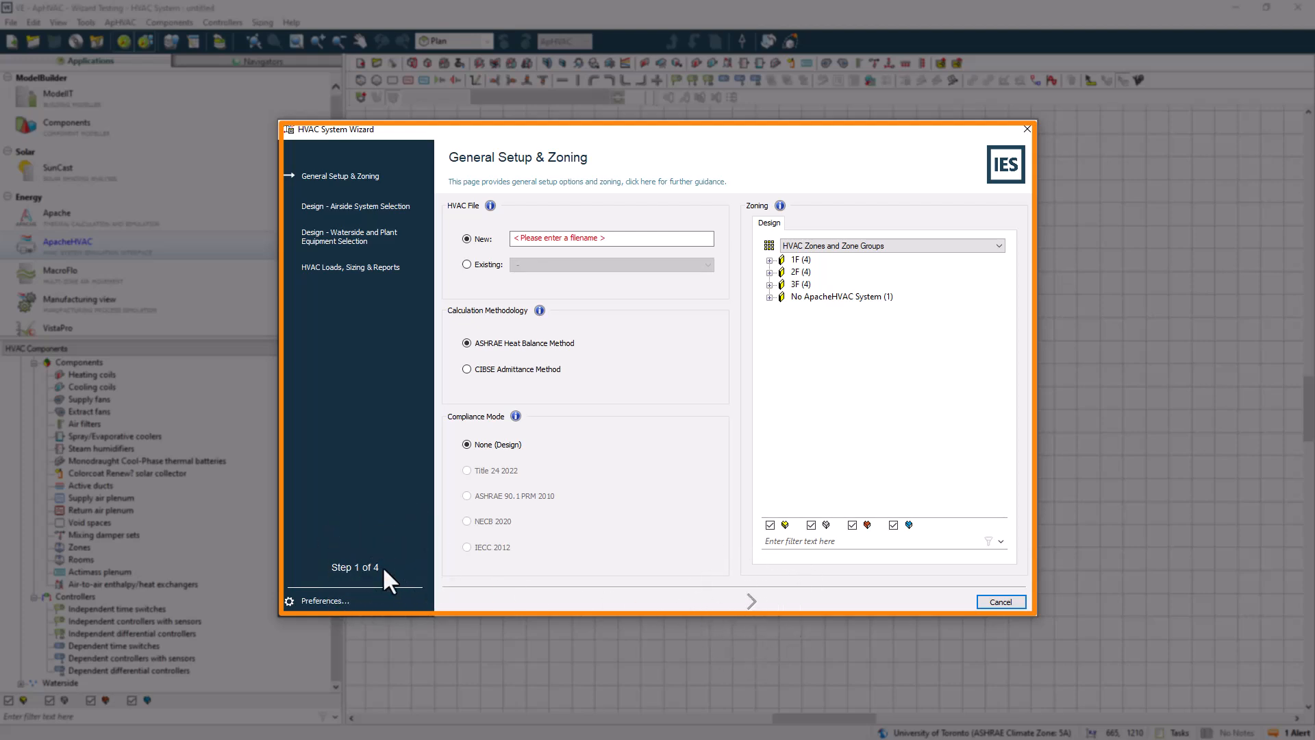
In the wizard preferences, set the General startup display to Most recent network file
click(321, 601)
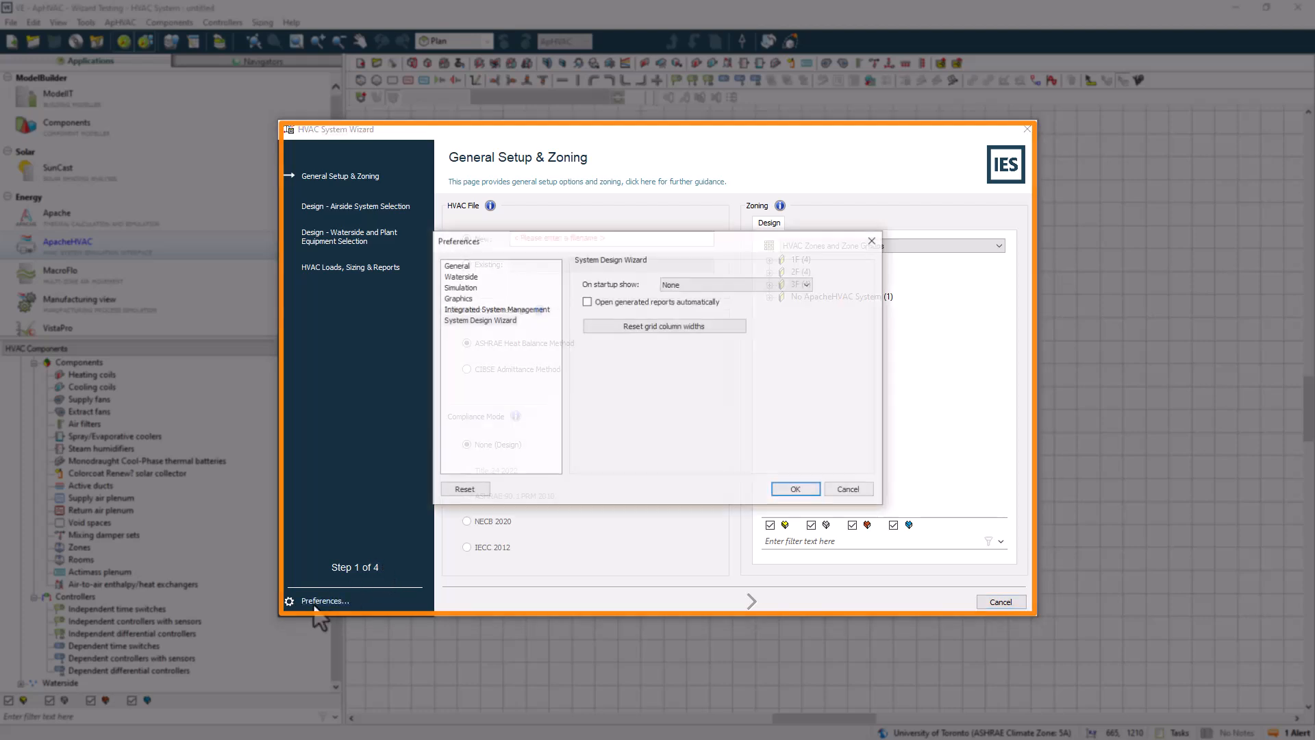
click(456, 265)
click(684, 287)
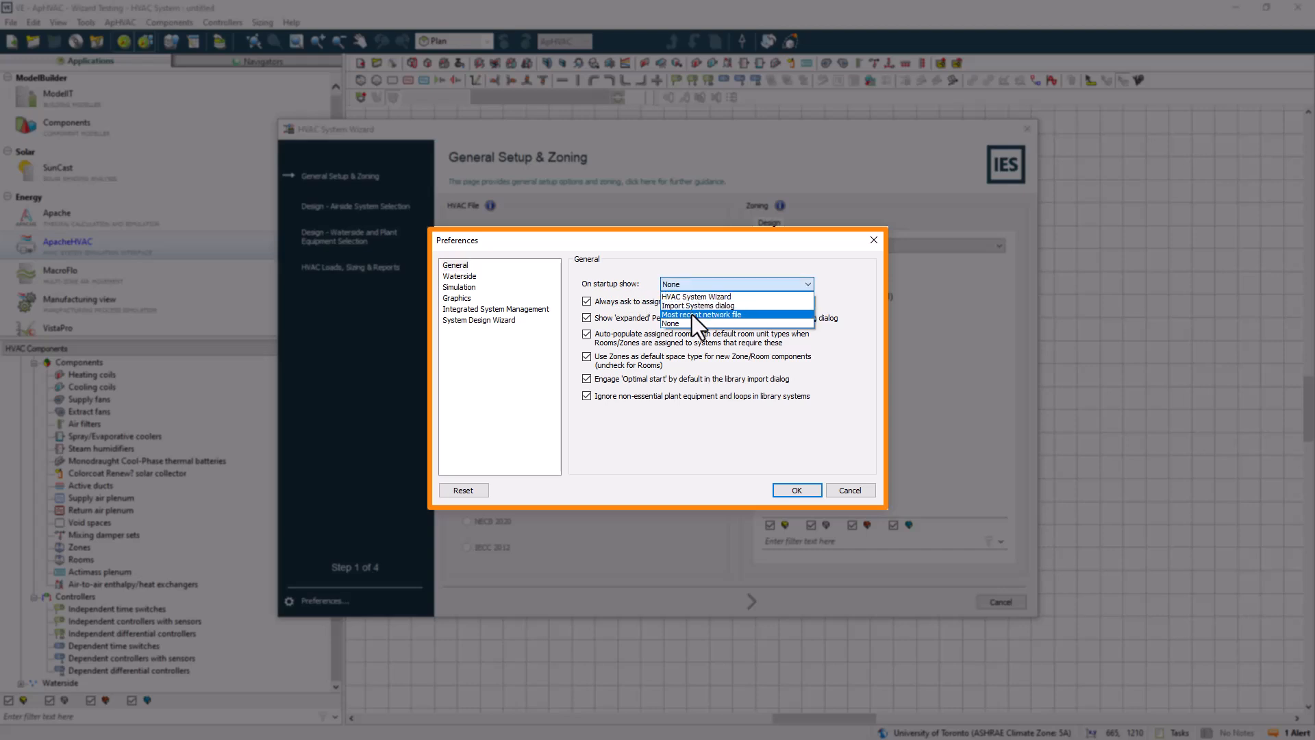
click(691, 314)
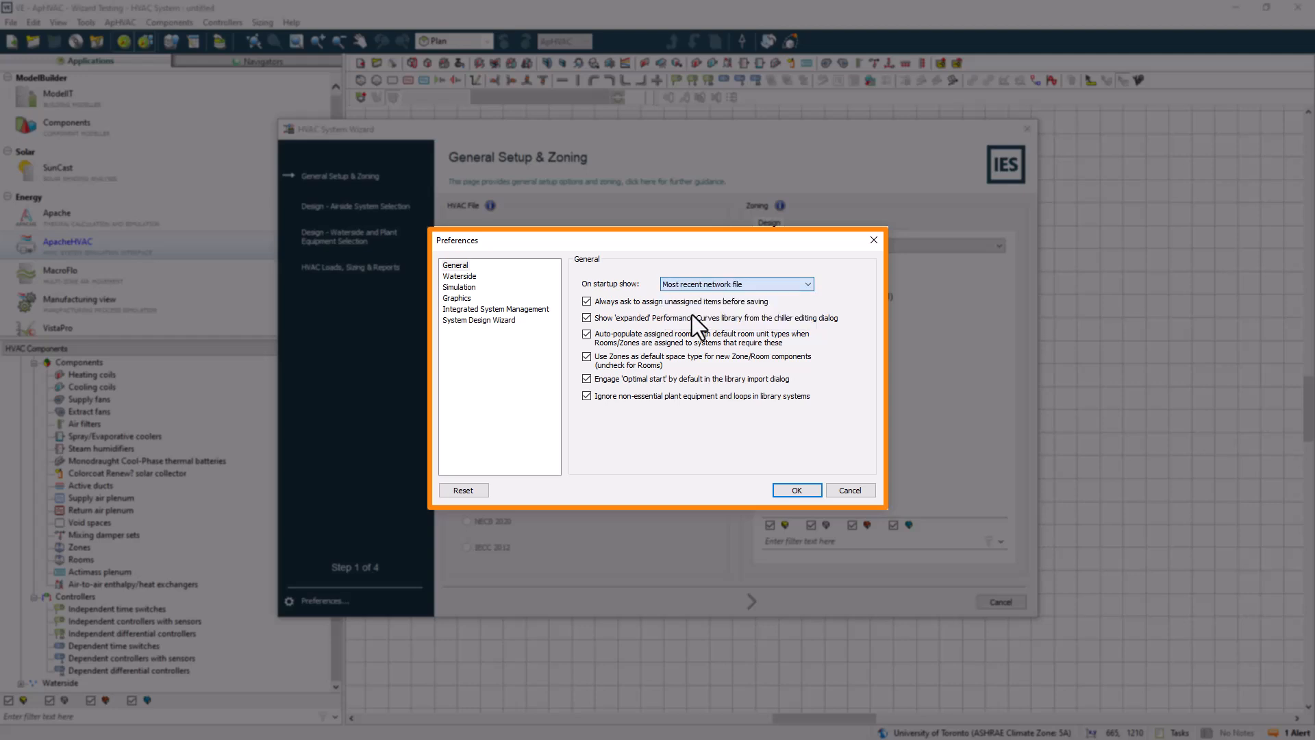
click(797, 490)
Name the new HVAC file Wizard Test
click(595, 240)
text(Wizard Test)
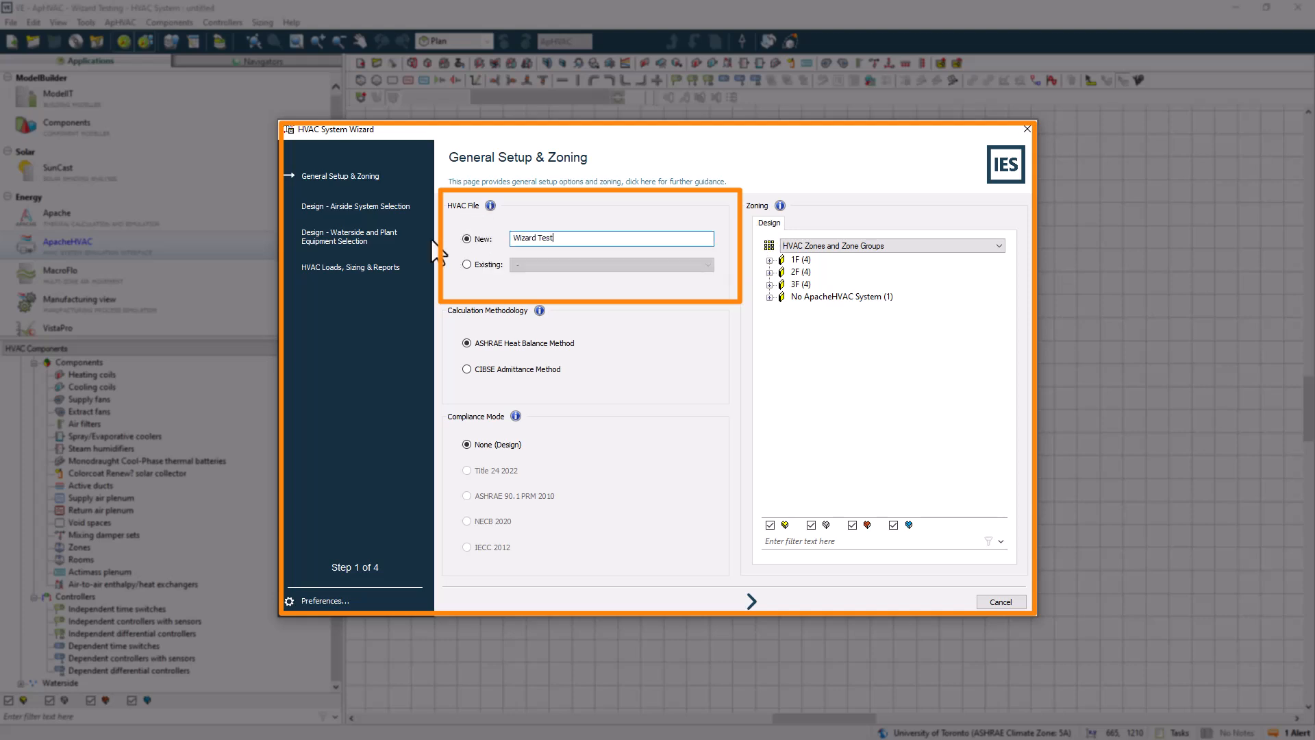
click(467, 265)
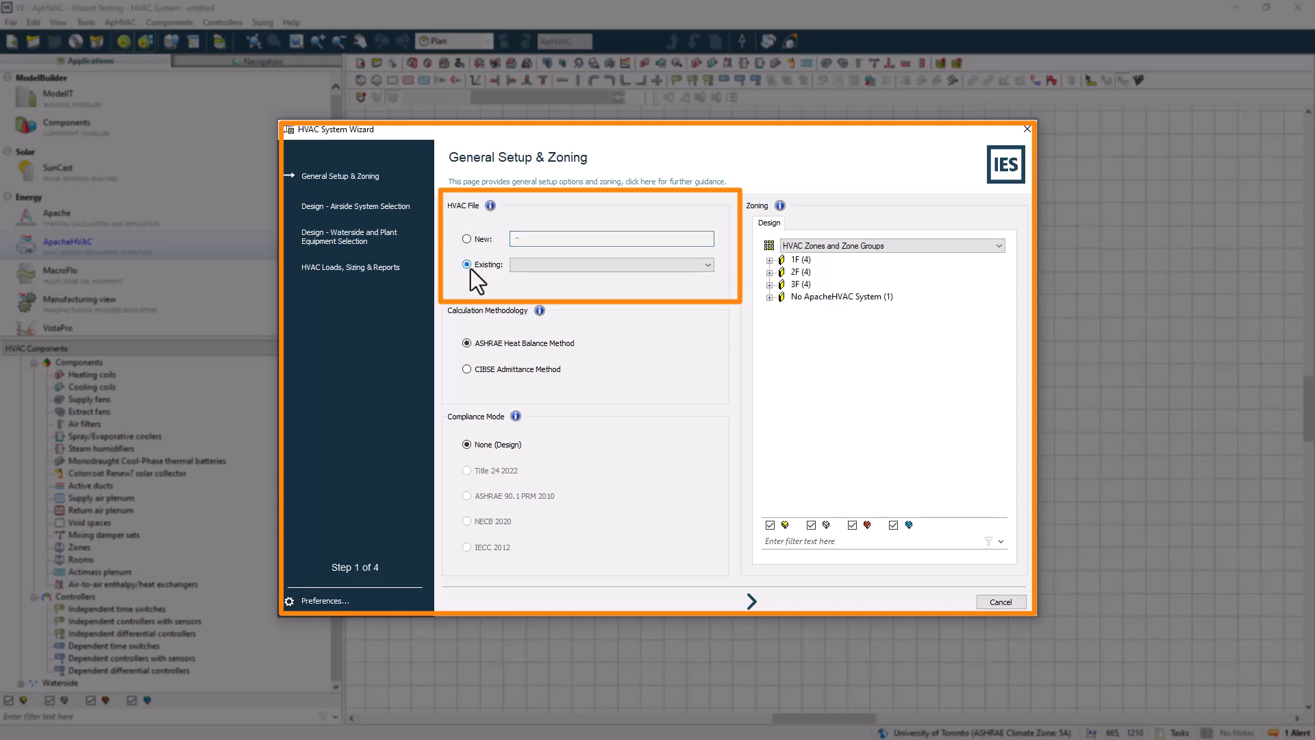
click(668, 264)
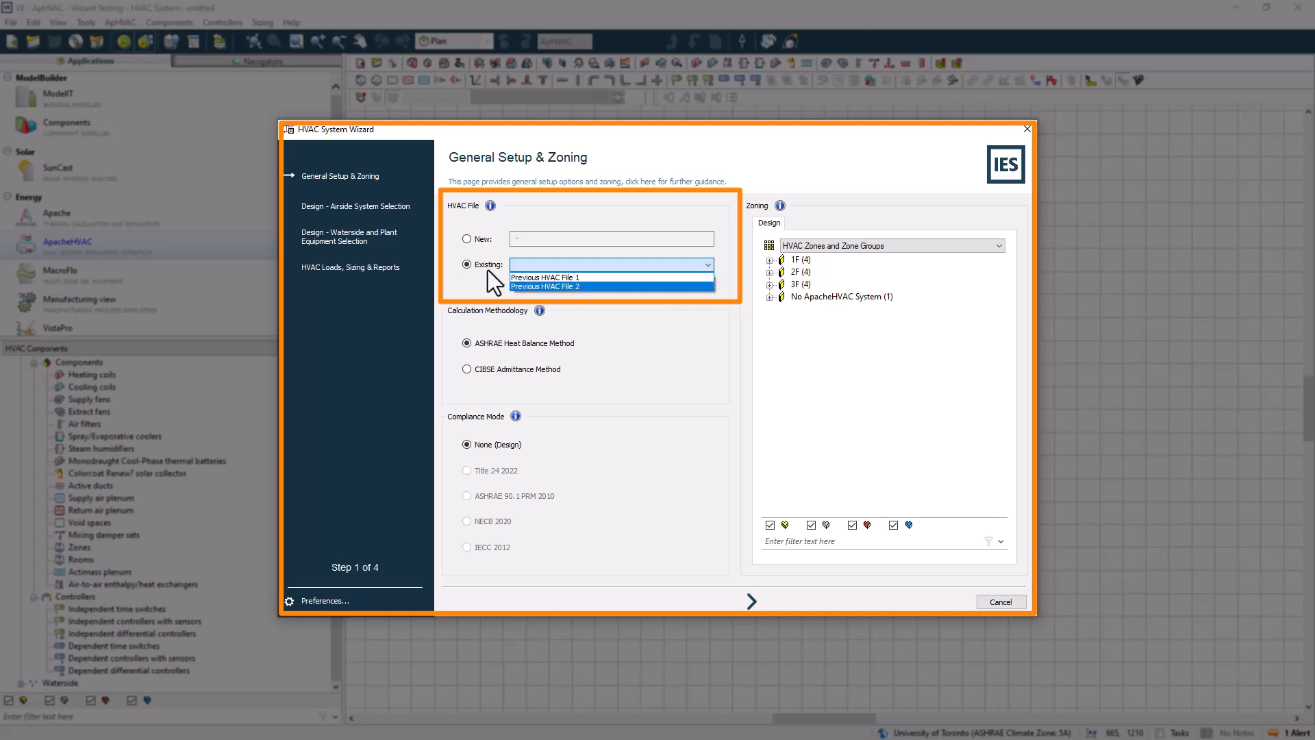
click(470, 237)
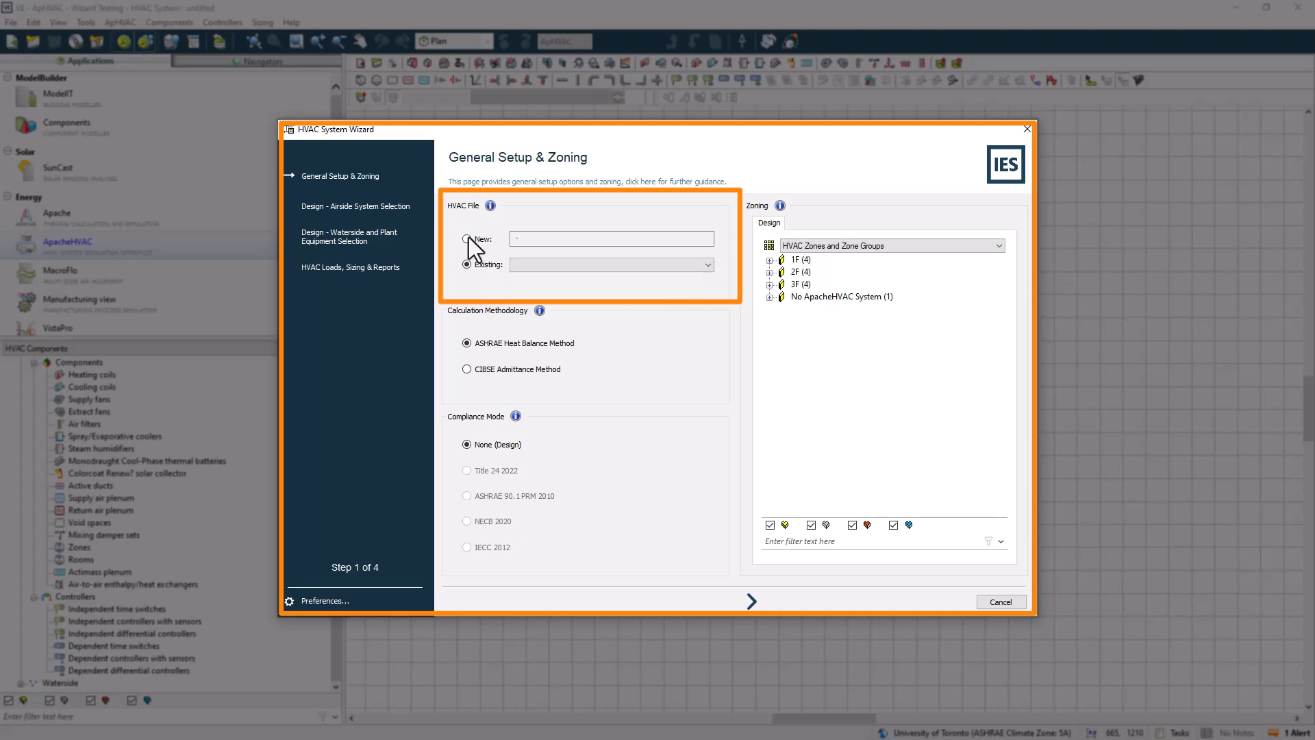
click(467, 239)
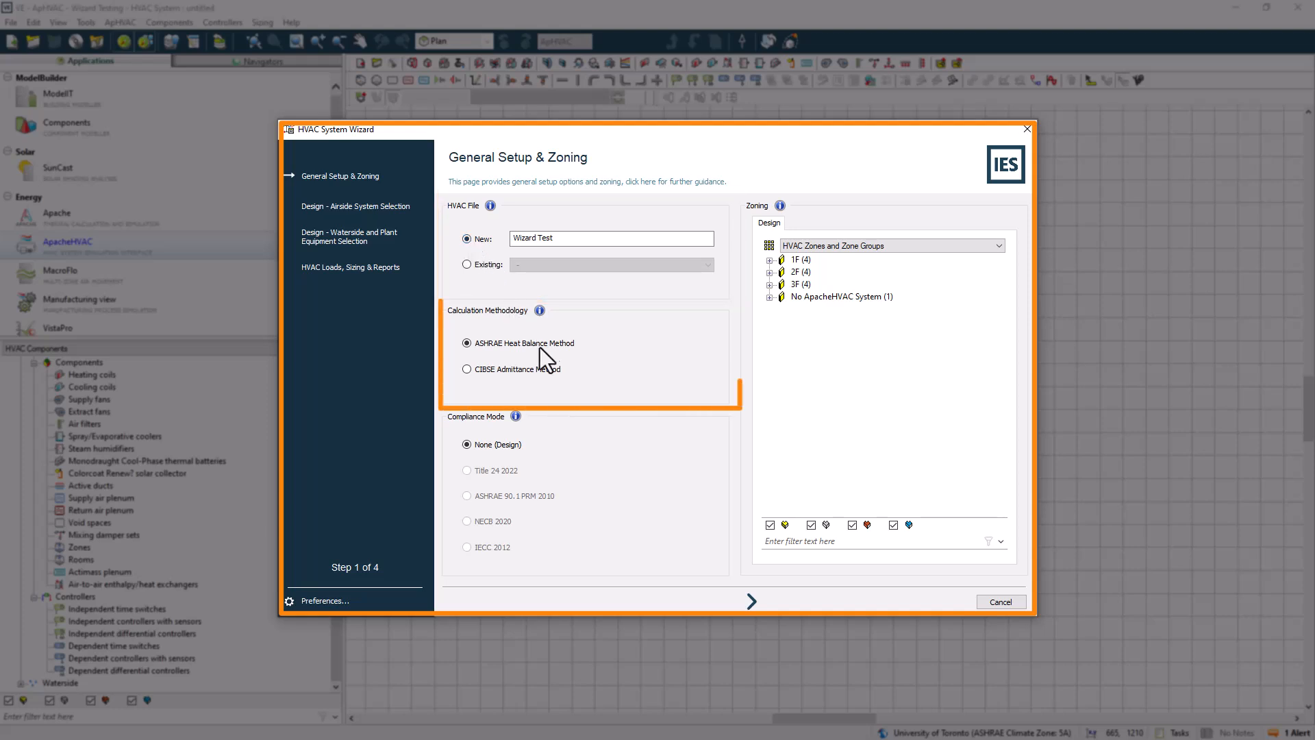
Review the calculation and compliance options and expand the 1F, 2F and 3F zone groups in the zoning tree
mouse_move(540, 311)
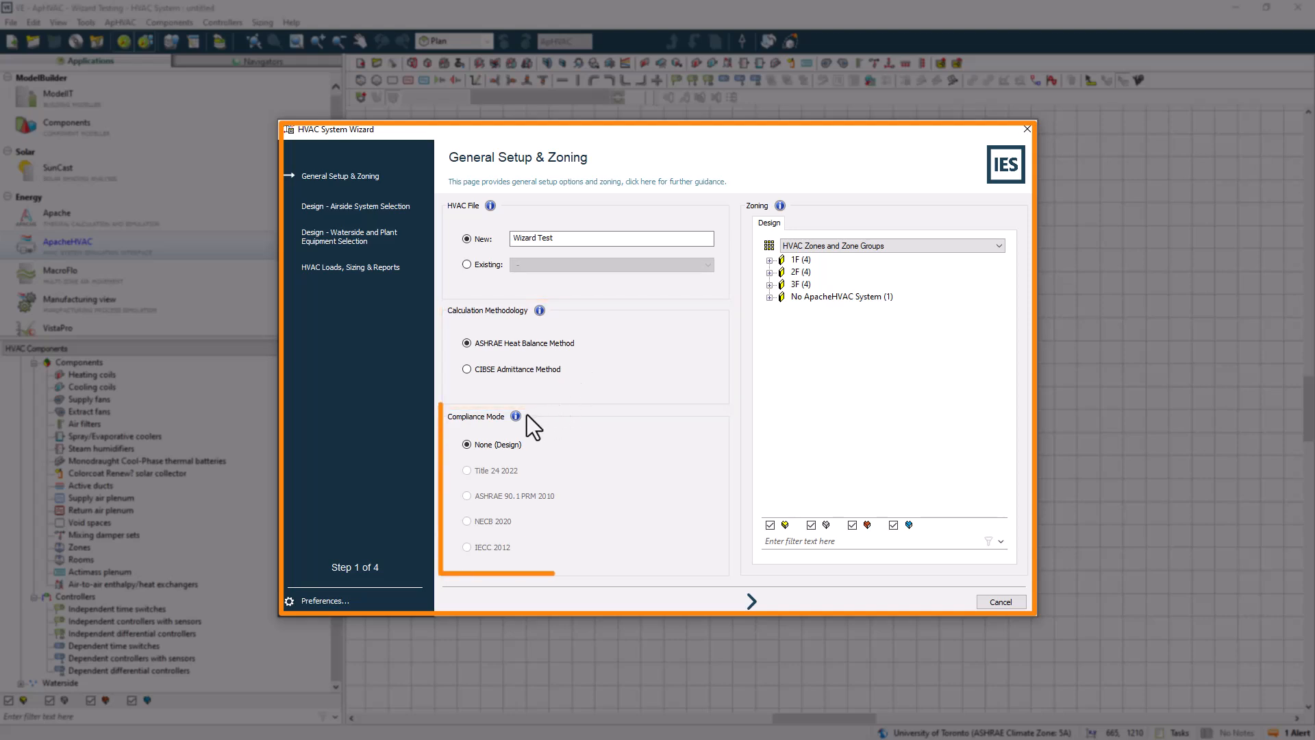
mouse_move(516, 417)
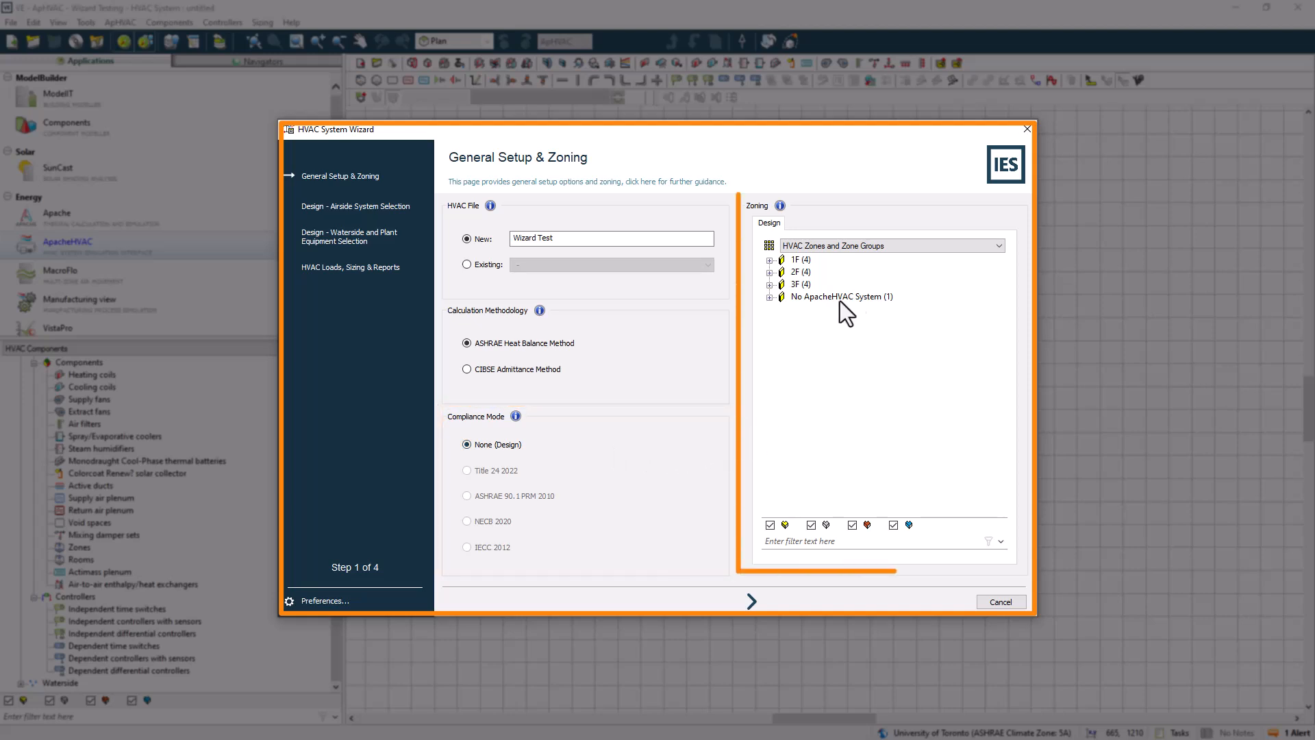
click(926, 273)
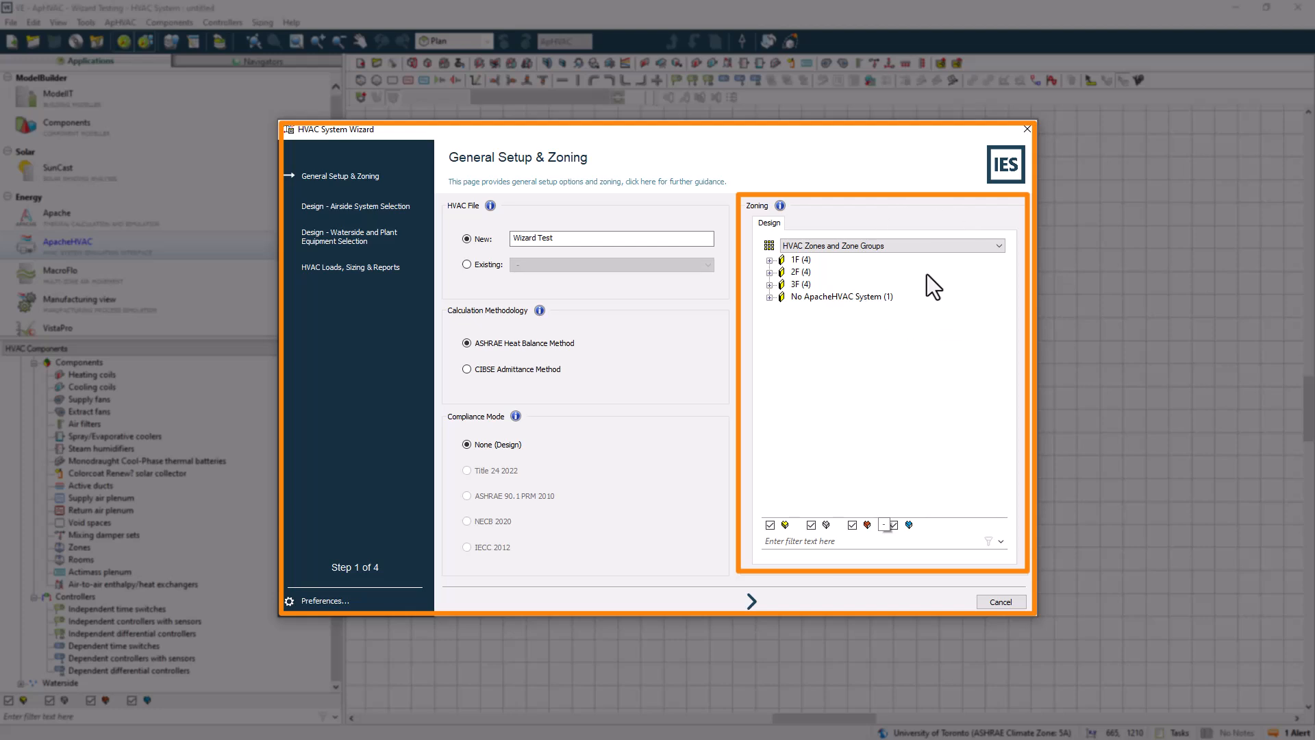
click(994, 247)
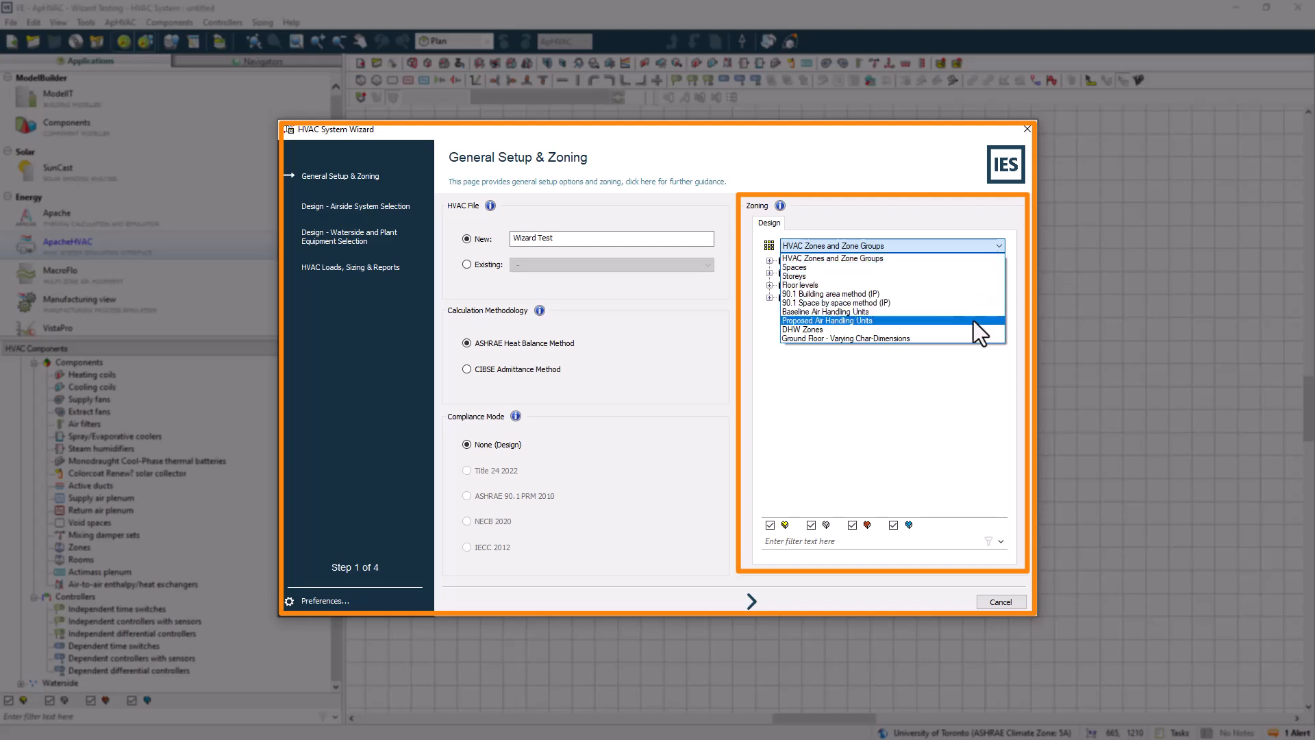
click(952, 259)
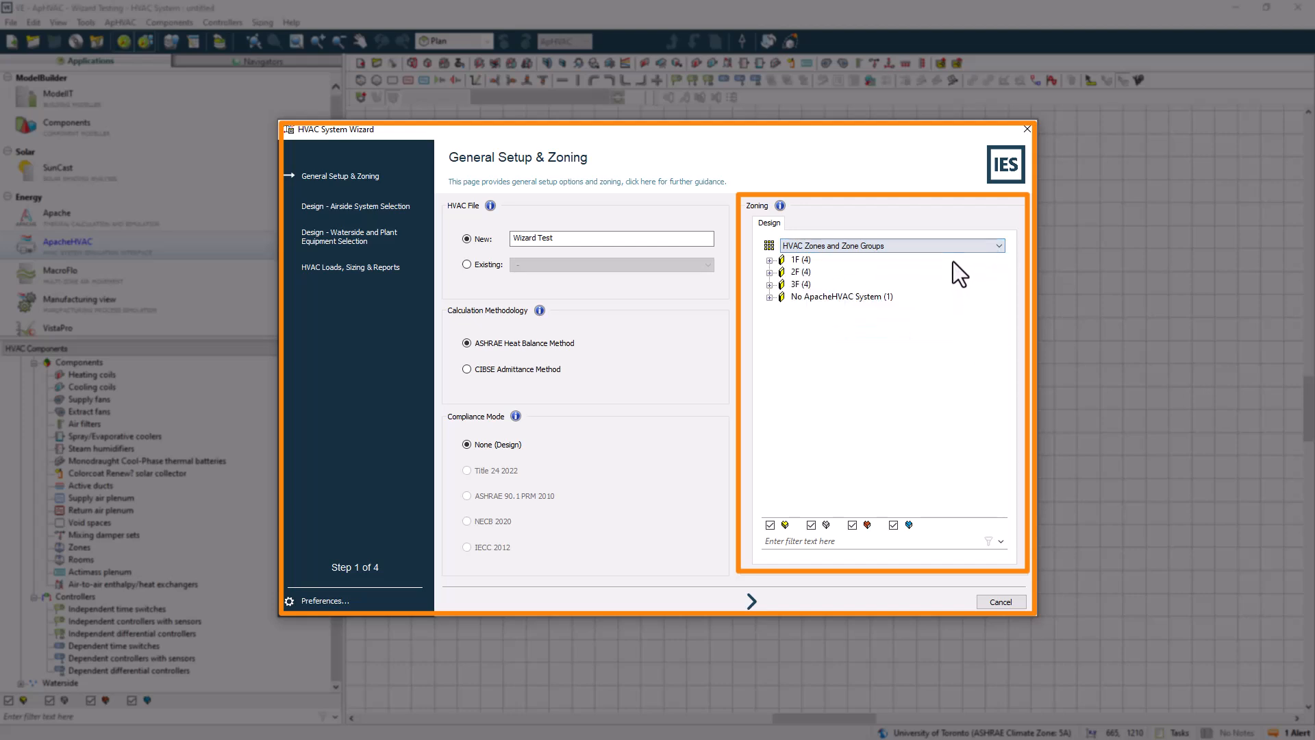
click(769, 259)
click(769, 321)
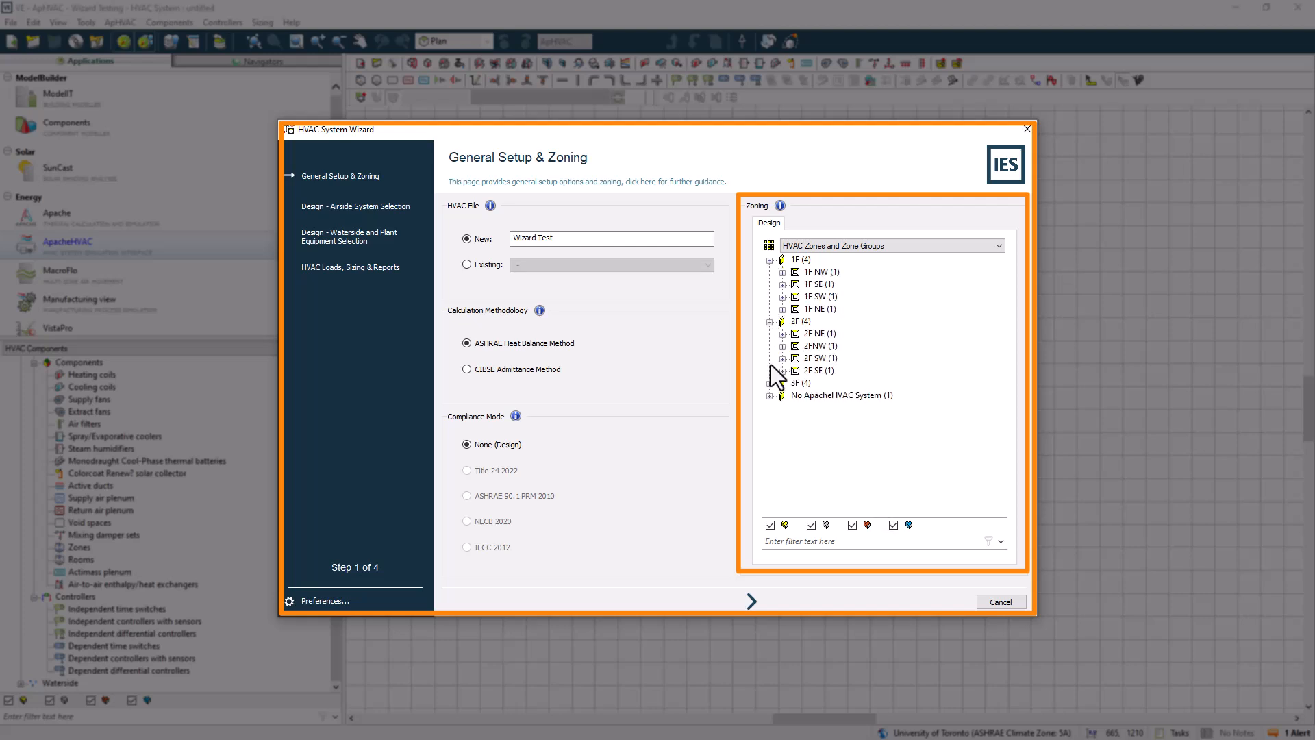
click(769, 383)
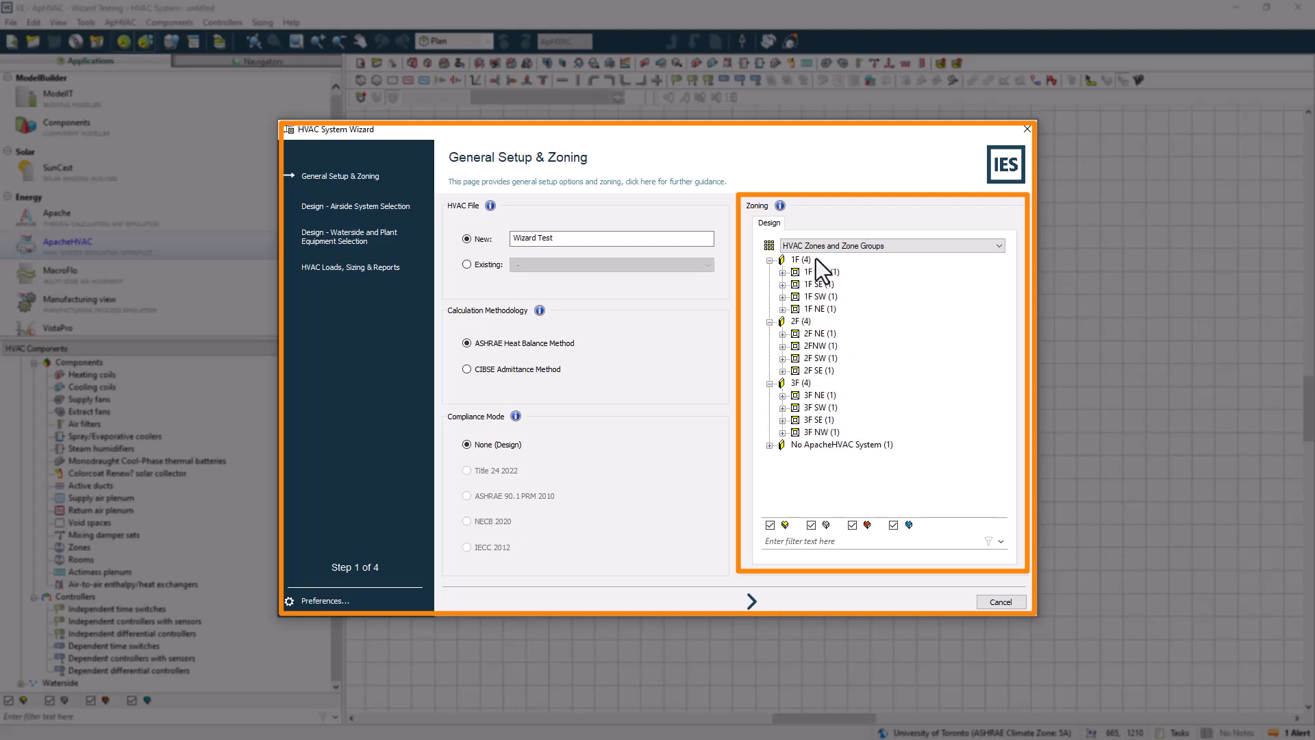
Preview the Proposed Air Handling Units grouping, then switch the zoning back to HVAC Zones and Zone Groups
click(838, 248)
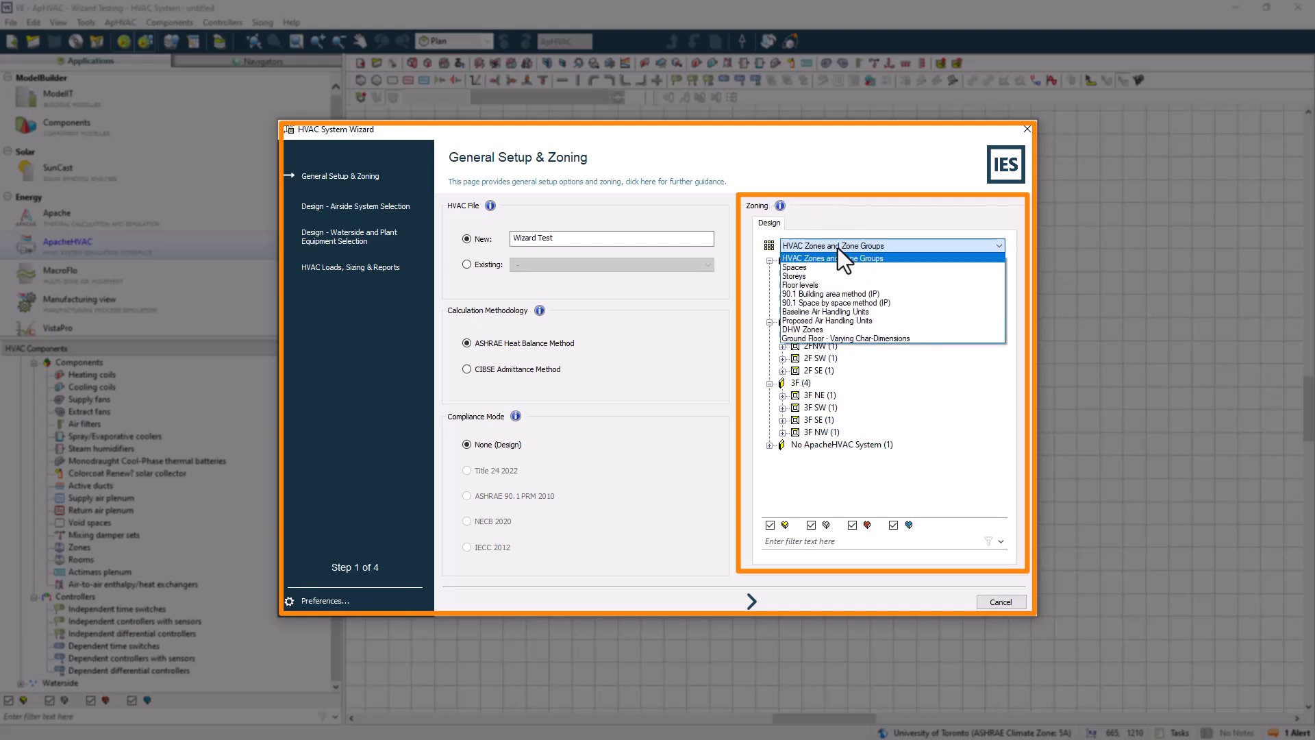
click(848, 319)
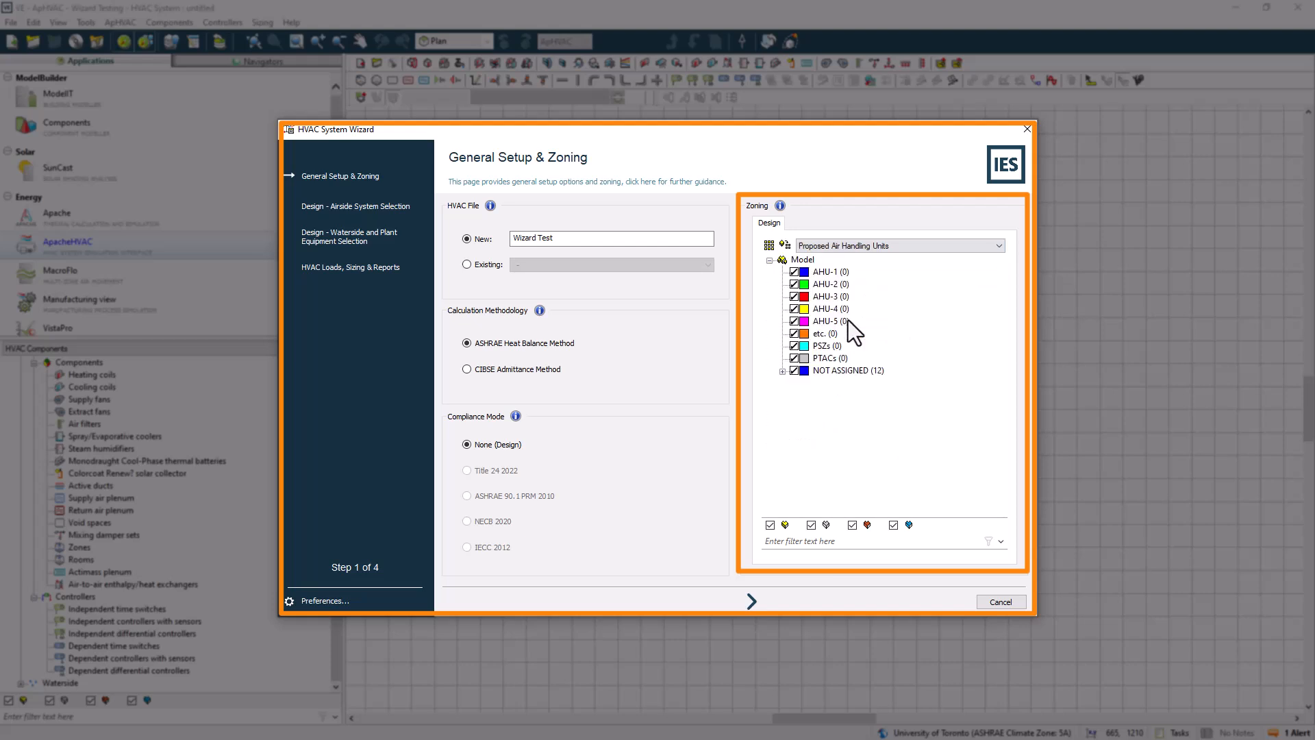
click(851, 247)
click(848, 255)
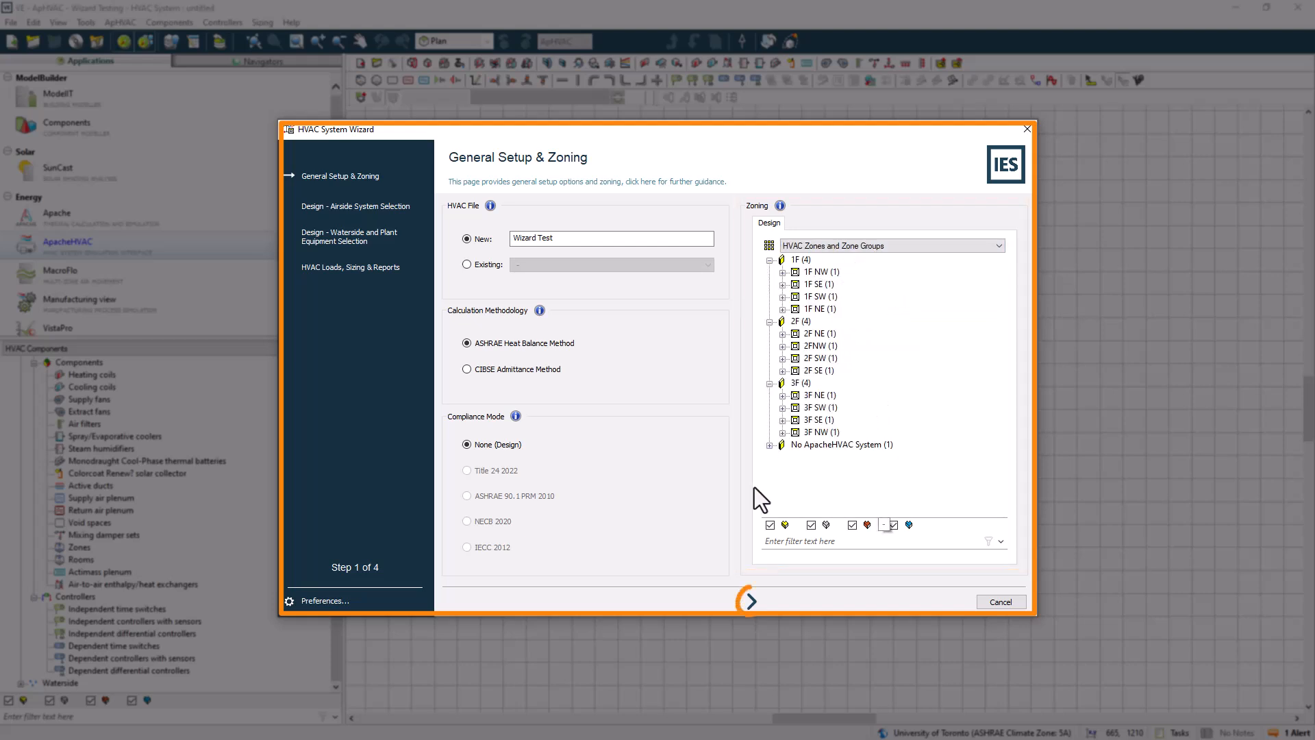
Advance to airside system selection and filter out the Single Zone (SZ) and Heating and Ventilation (HV) system types
click(752, 602)
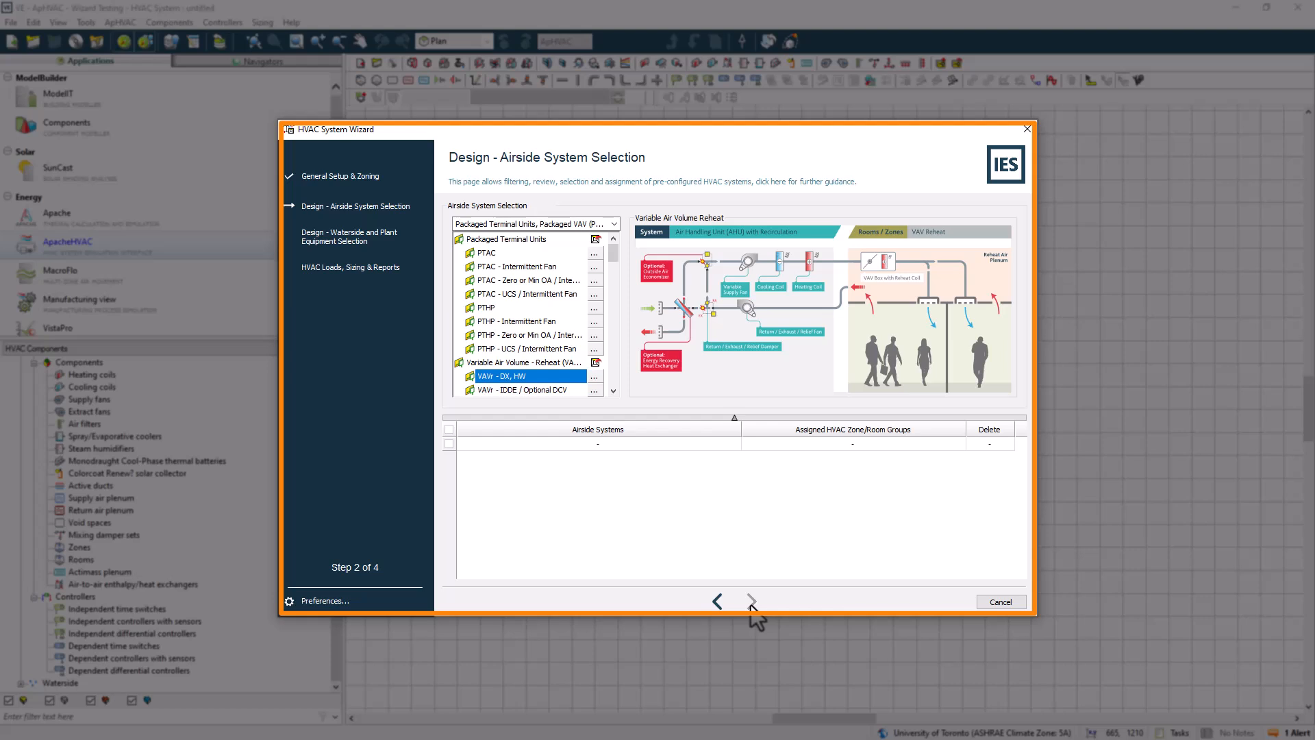
click(615, 227)
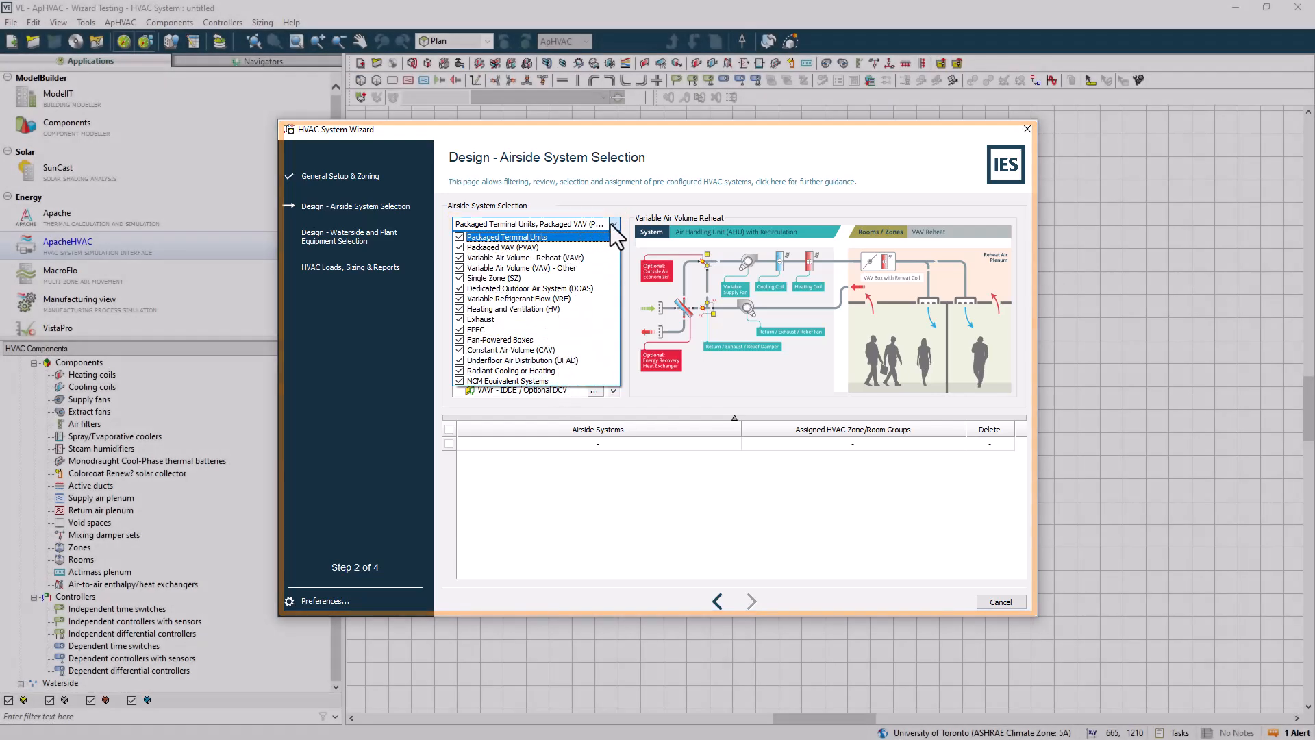
click(613, 224)
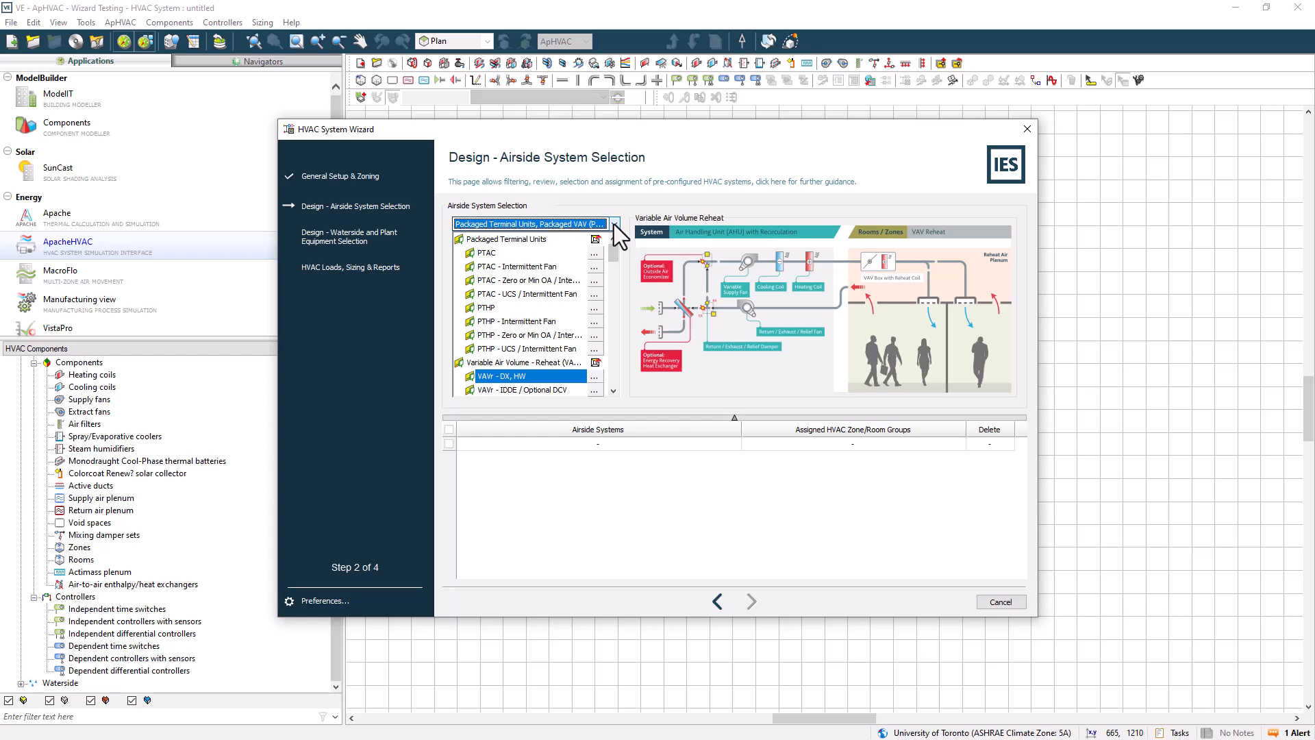
click(941, 67)
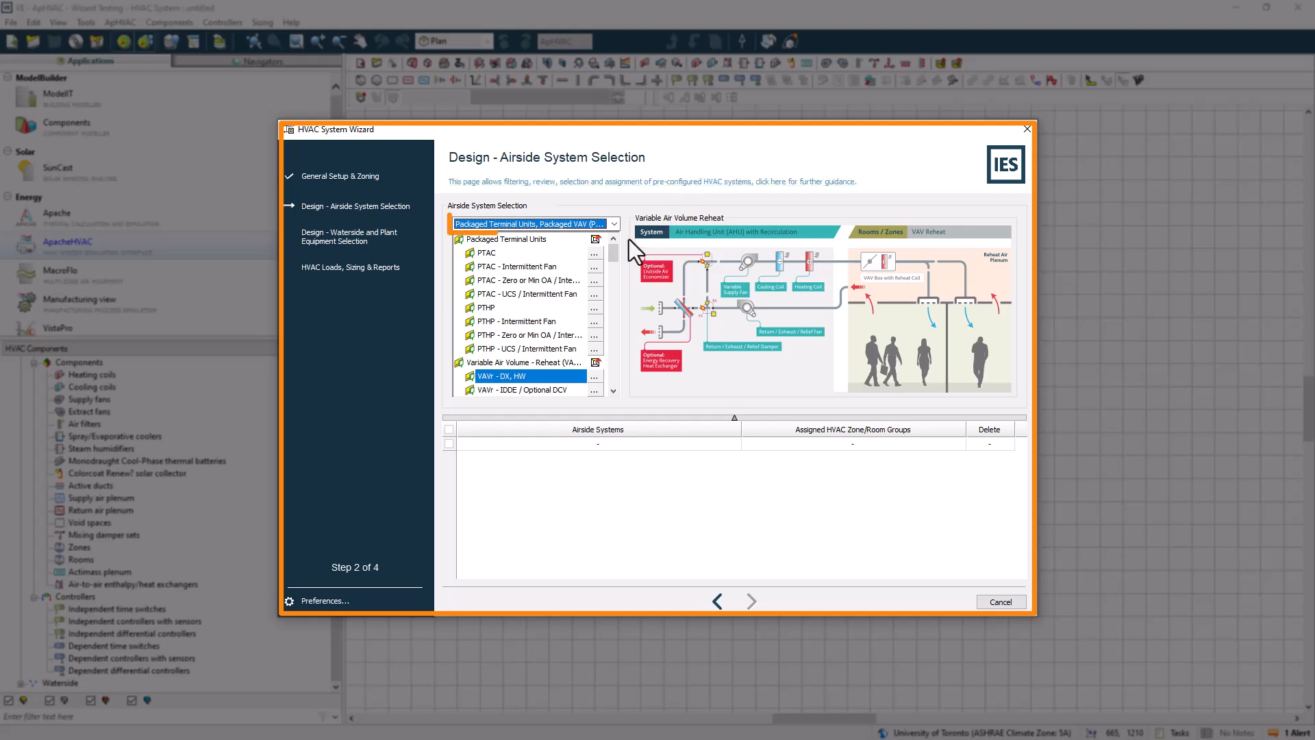
click(615, 225)
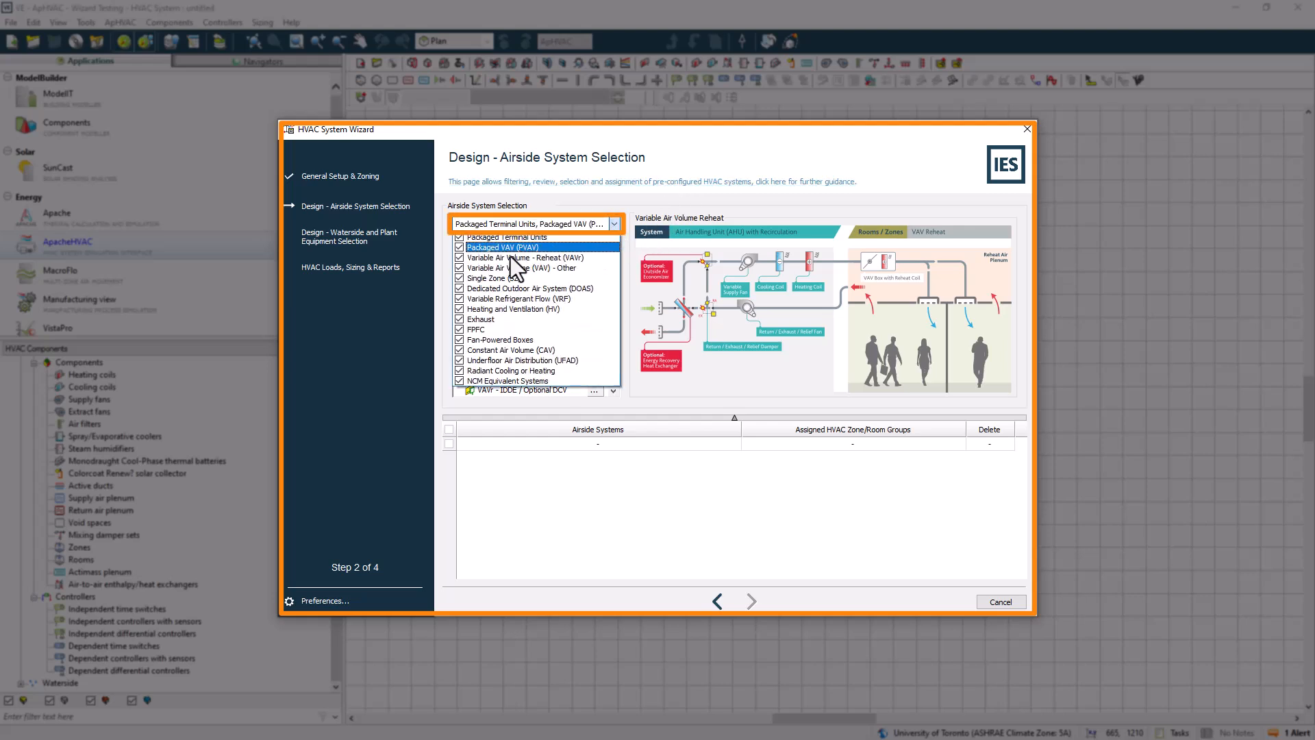
click(459, 277)
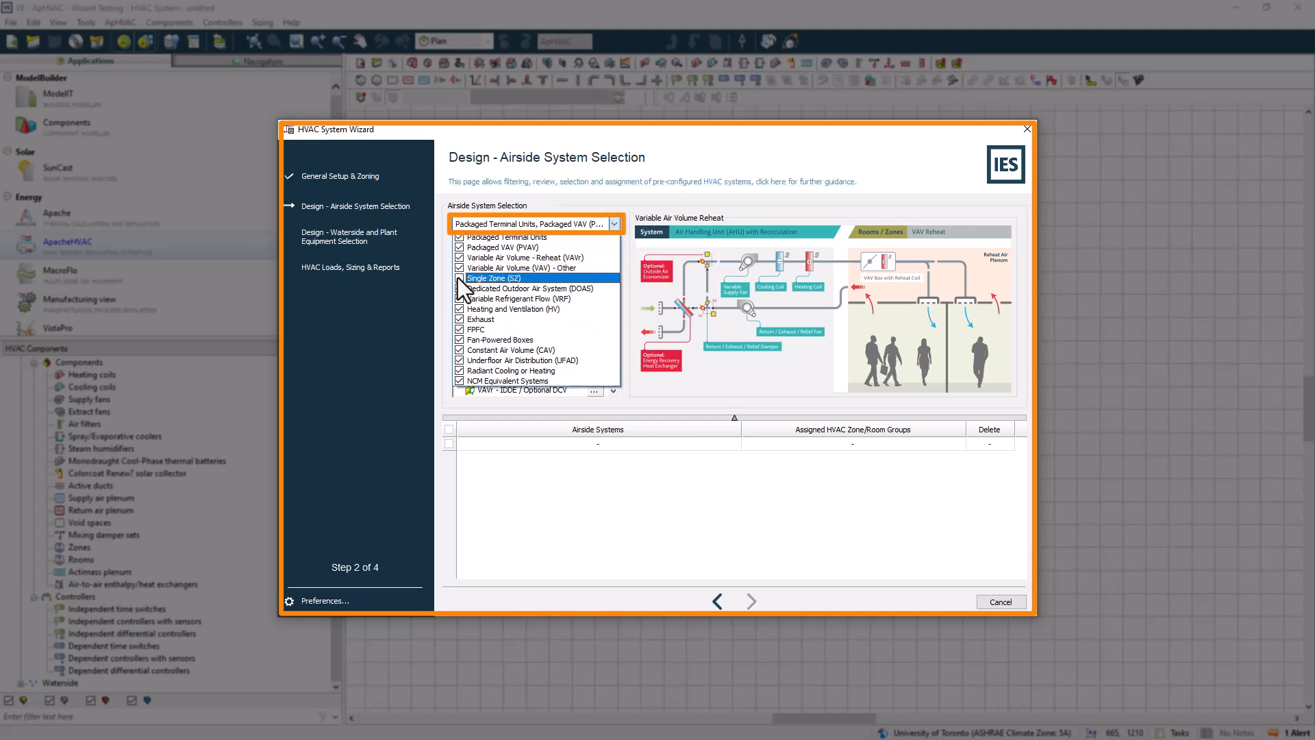
click(459, 319)
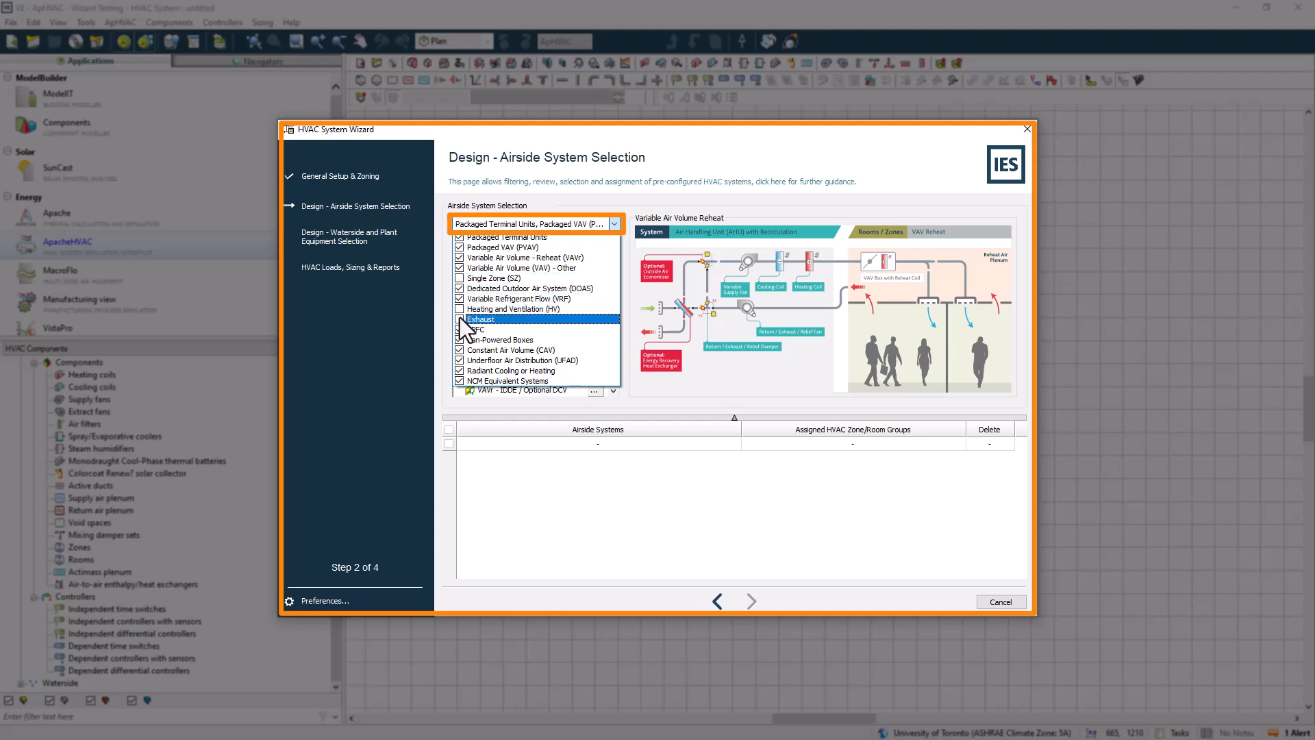
click(641, 288)
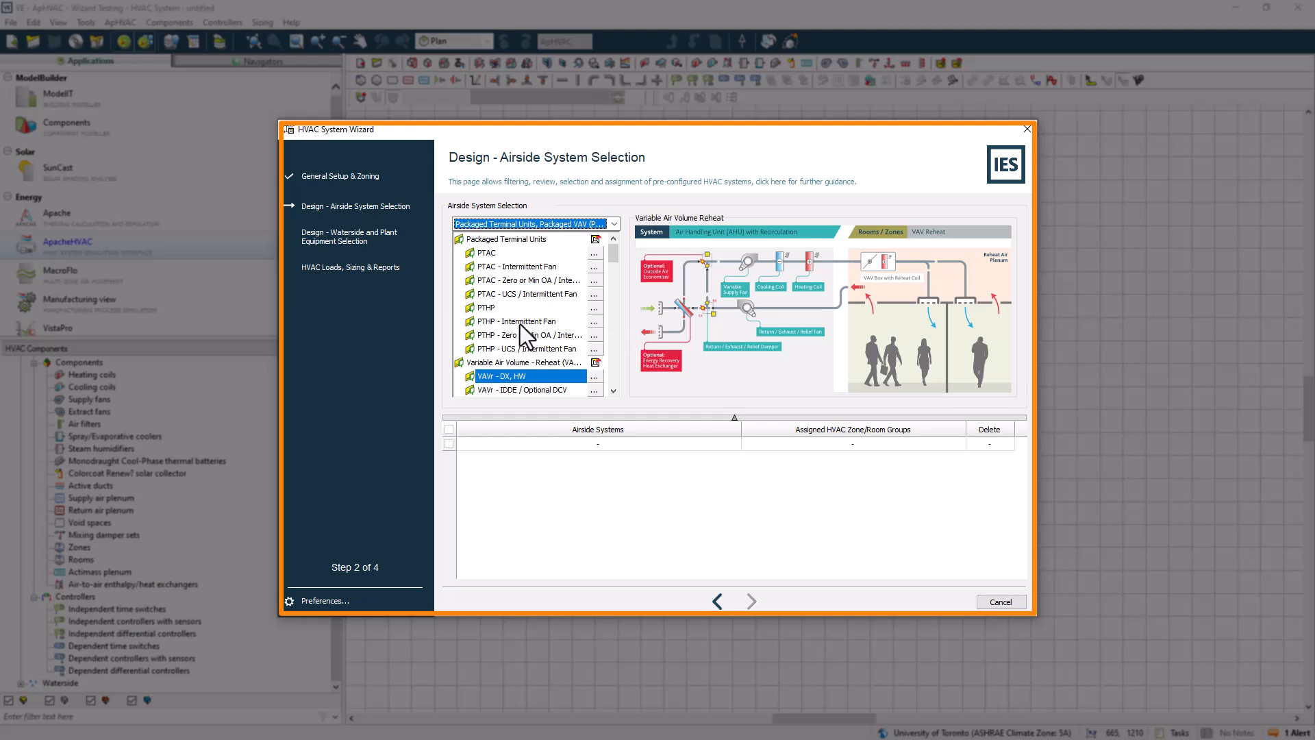
Enlarge and read the Variable Air Volume Reheat schematic and its system description
scroll(520, 321, down, 1)
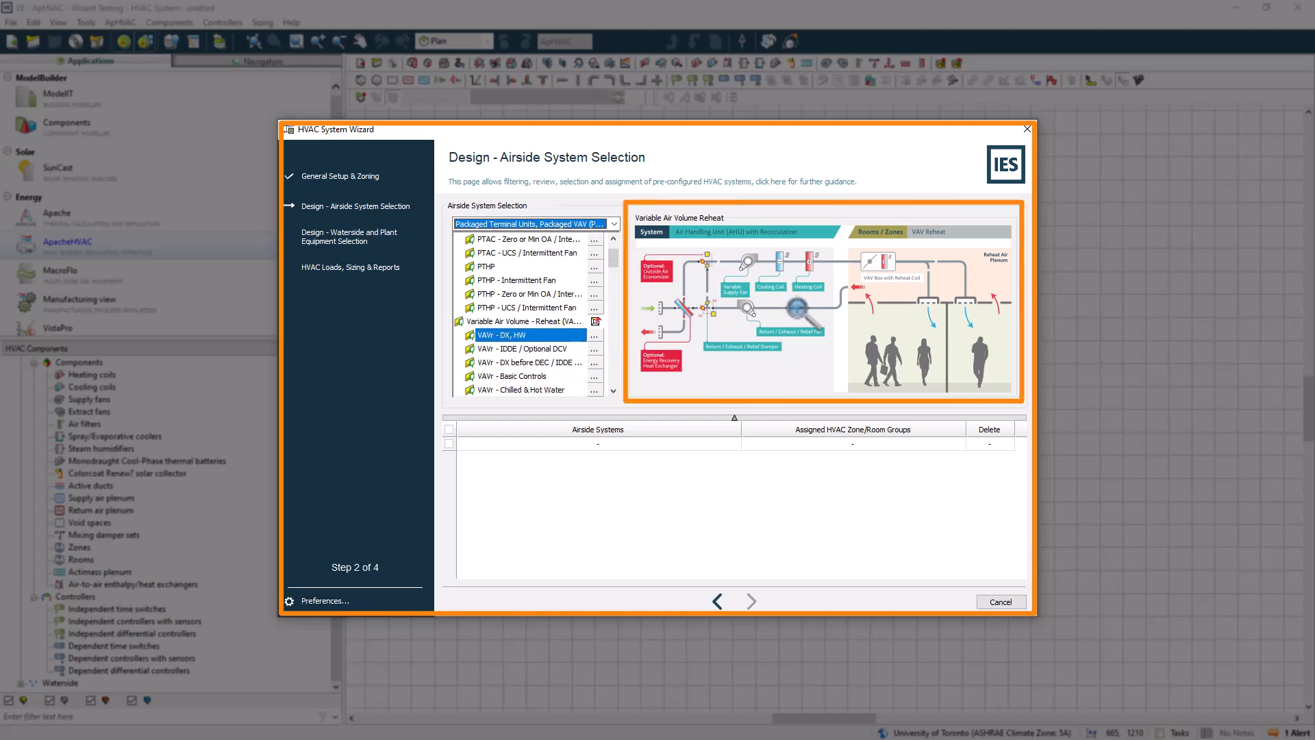
click(796, 308)
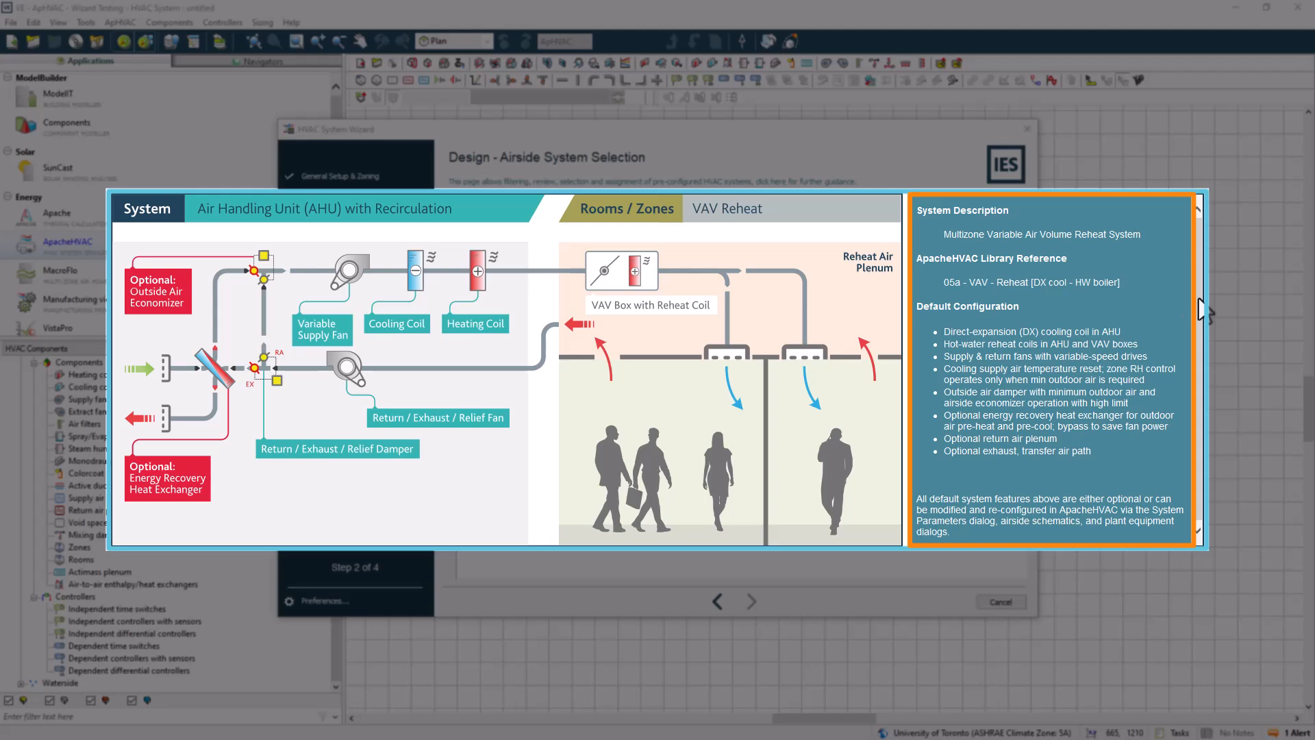
scroll(1201, 311, down, 1)
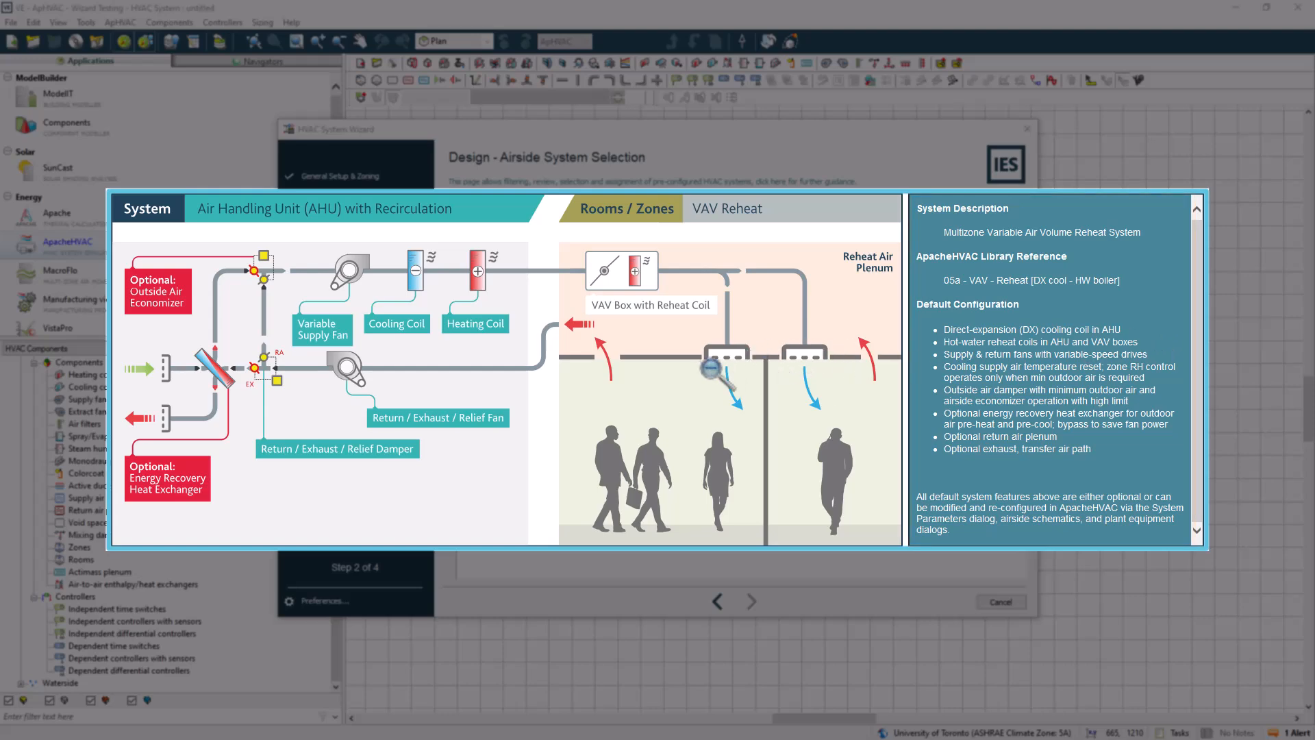
click(692, 388)
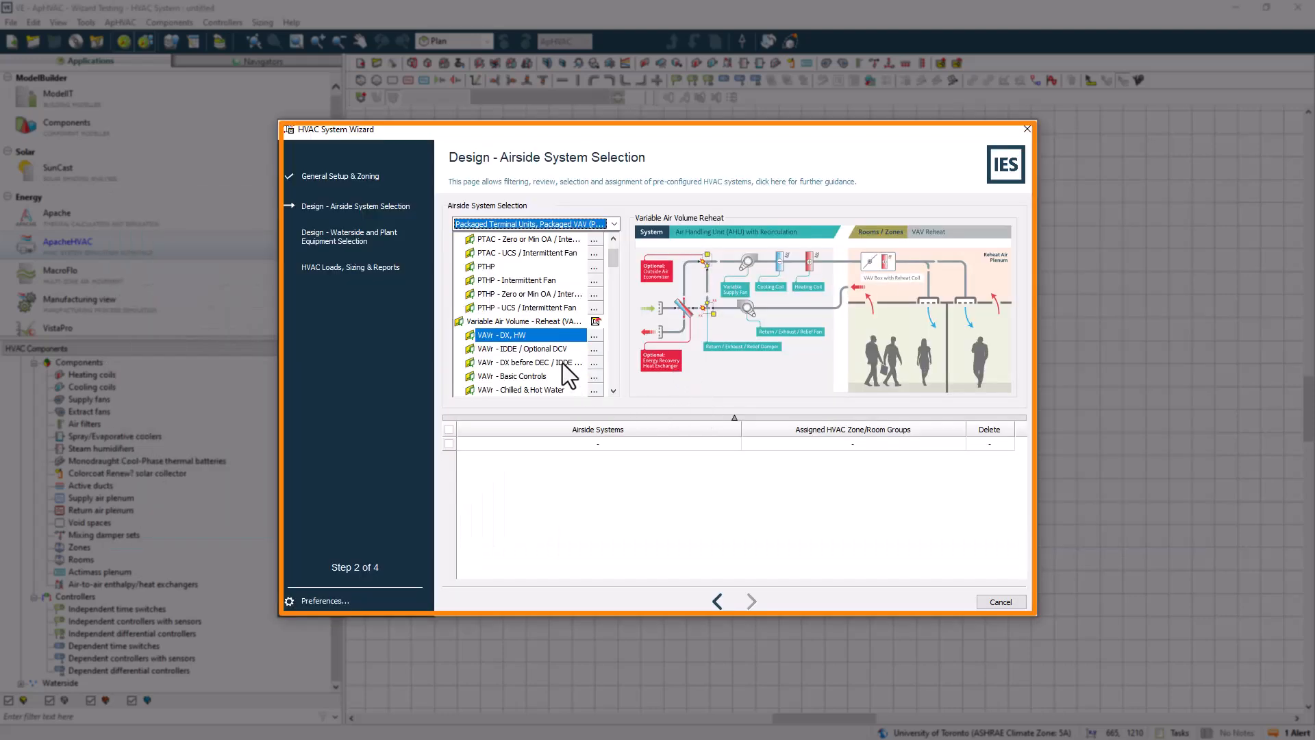
Assign the VAVr - Chilled & Hot Water system to the 1F zone group
scroll(540, 377, down, 1)
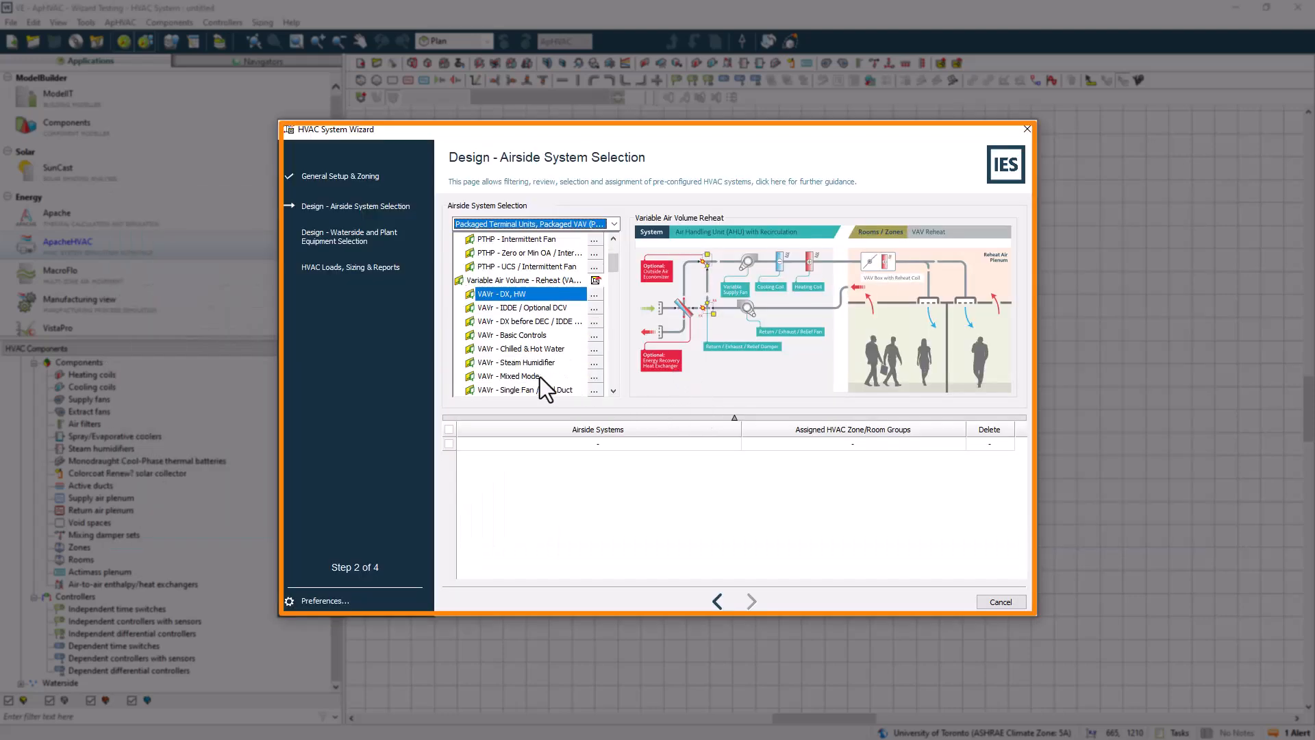
click(596, 349)
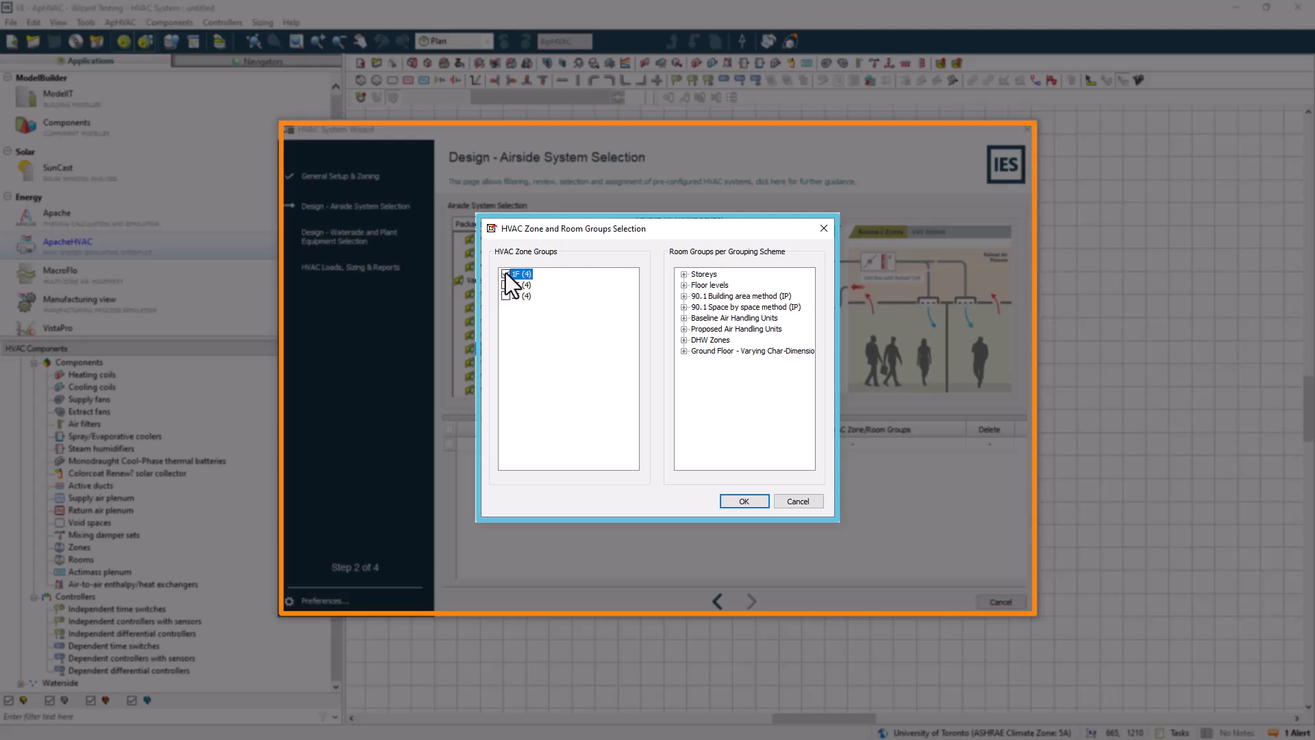
click(741, 499)
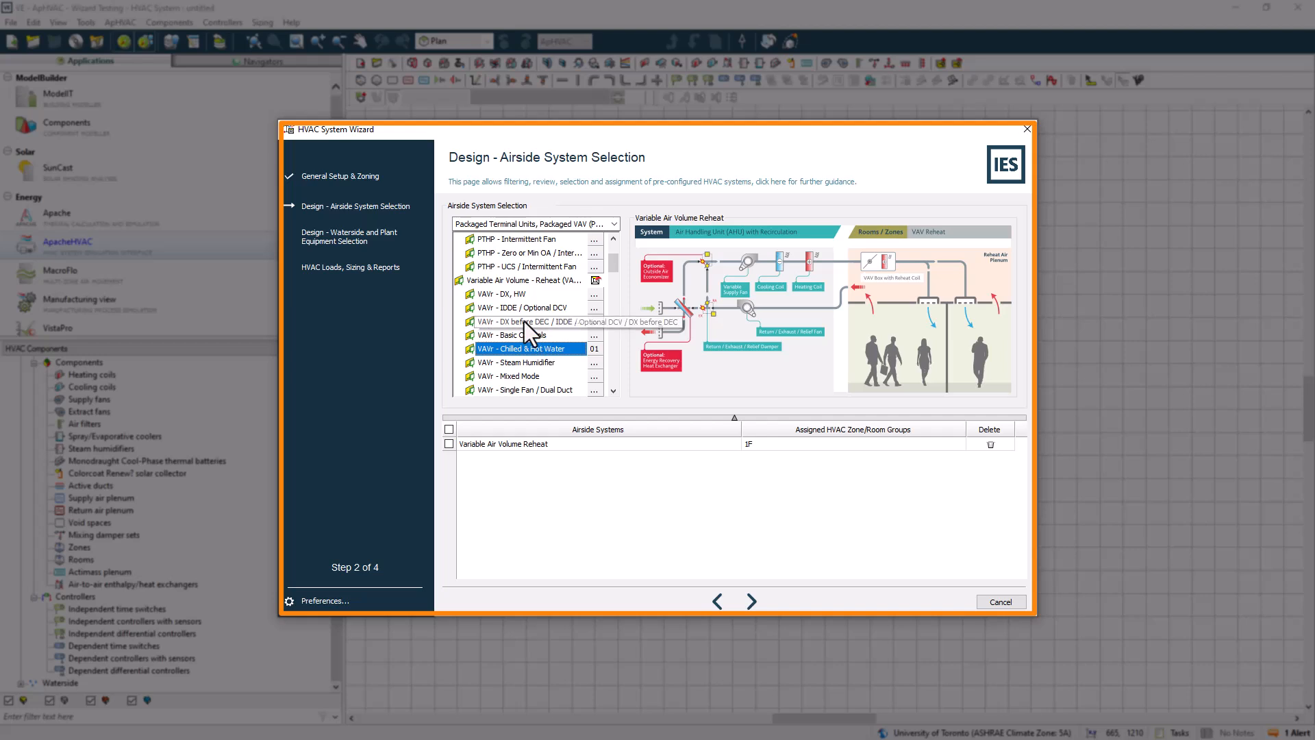
Assign the PTHP - Intermittent Fan system to the 2F zone group
scroll(524, 322, up, 2)
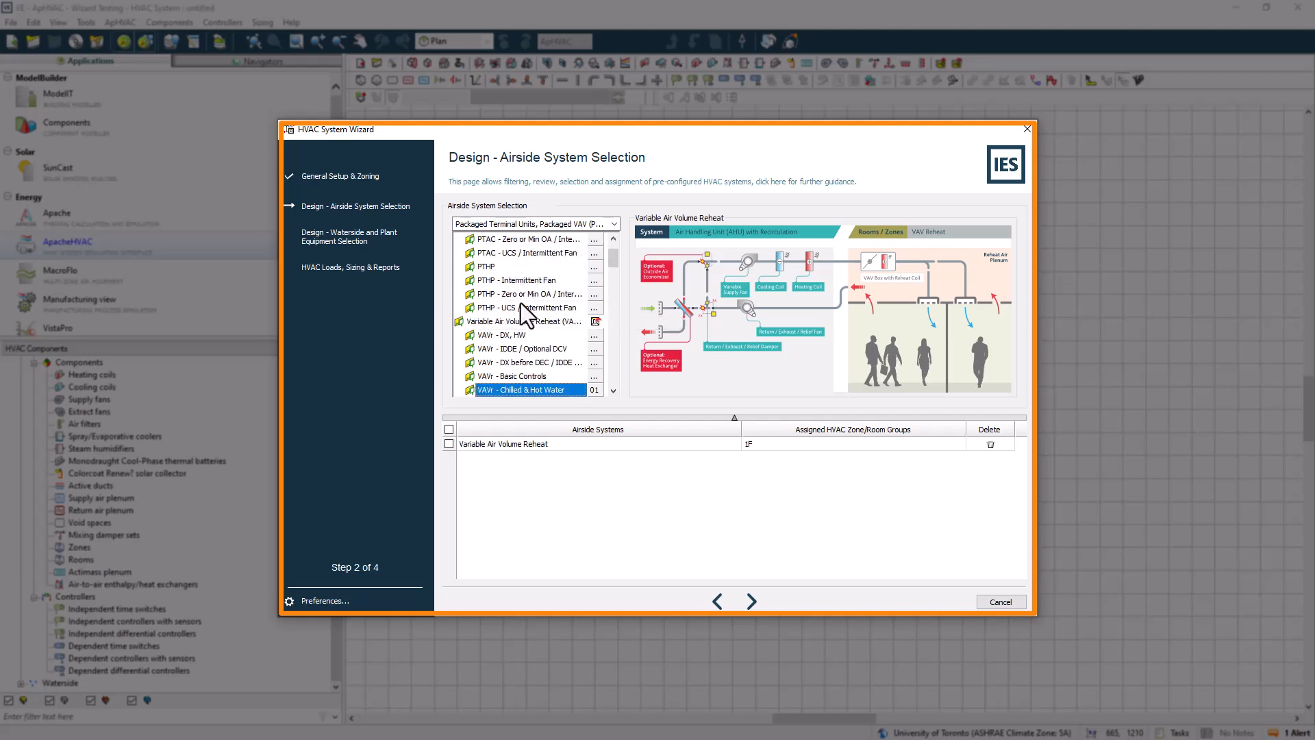
click(520, 279)
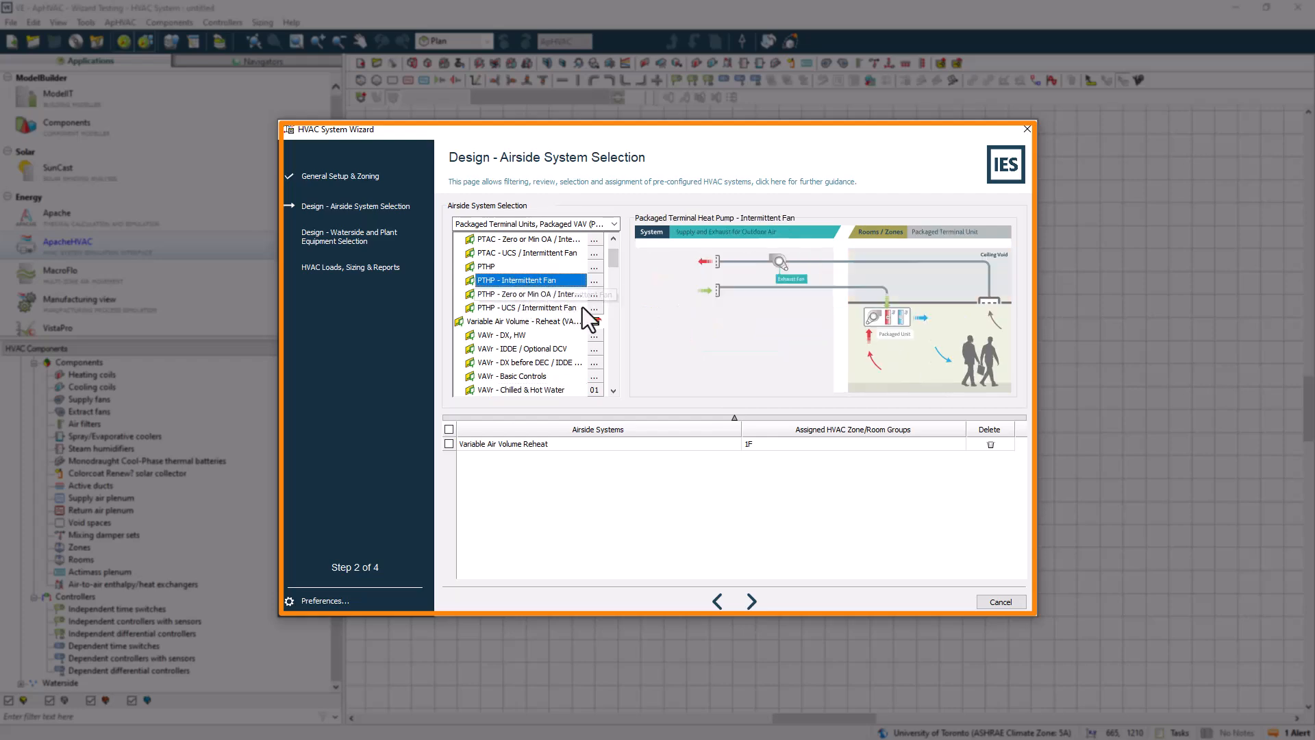
click(594, 281)
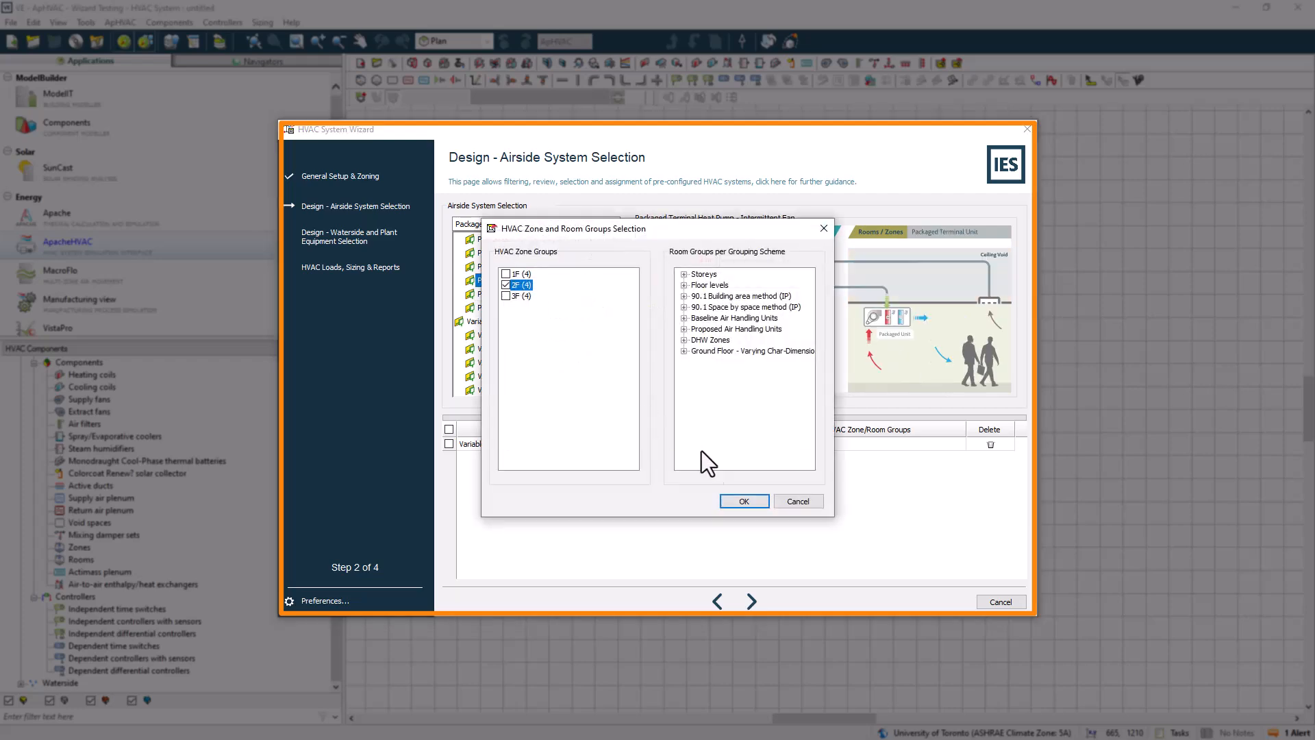
click(740, 501)
Assign the DOAS - Water-Source VRF system to the 3F zone group
scroll(544, 329, down, 4)
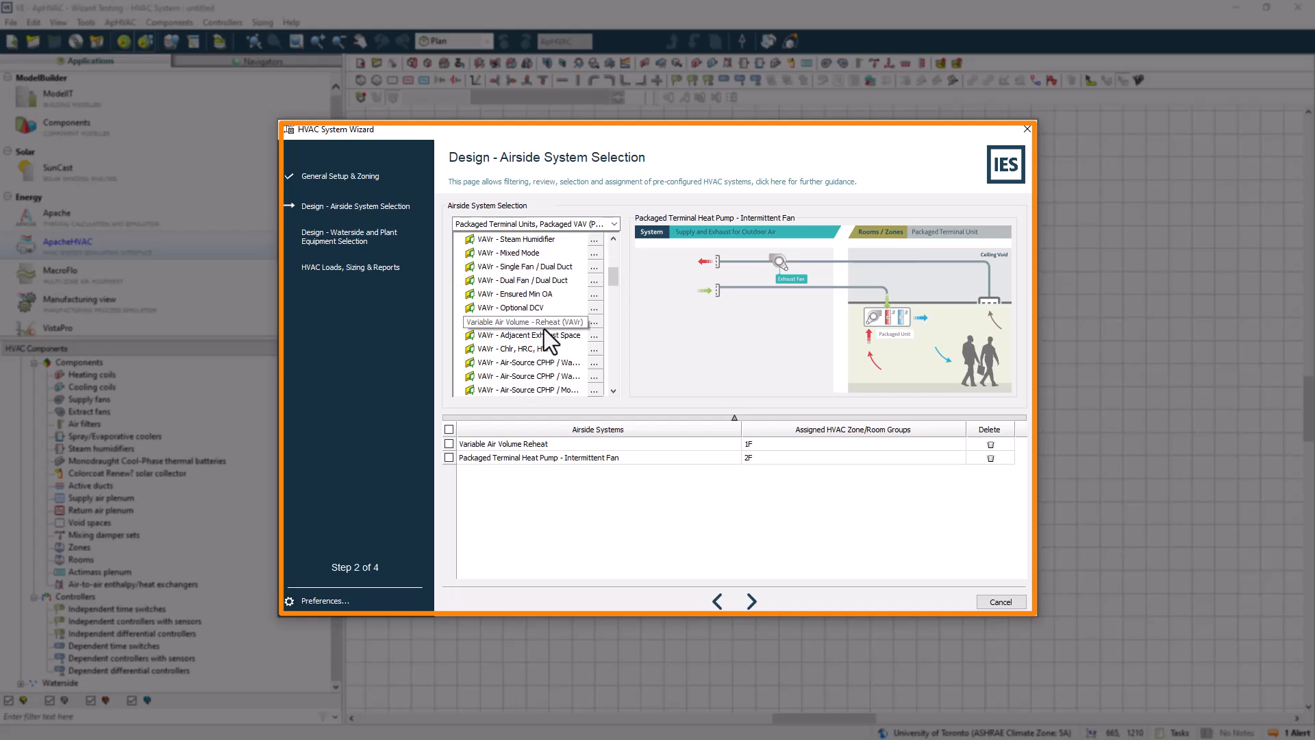
scroll(541, 334, down, 3)
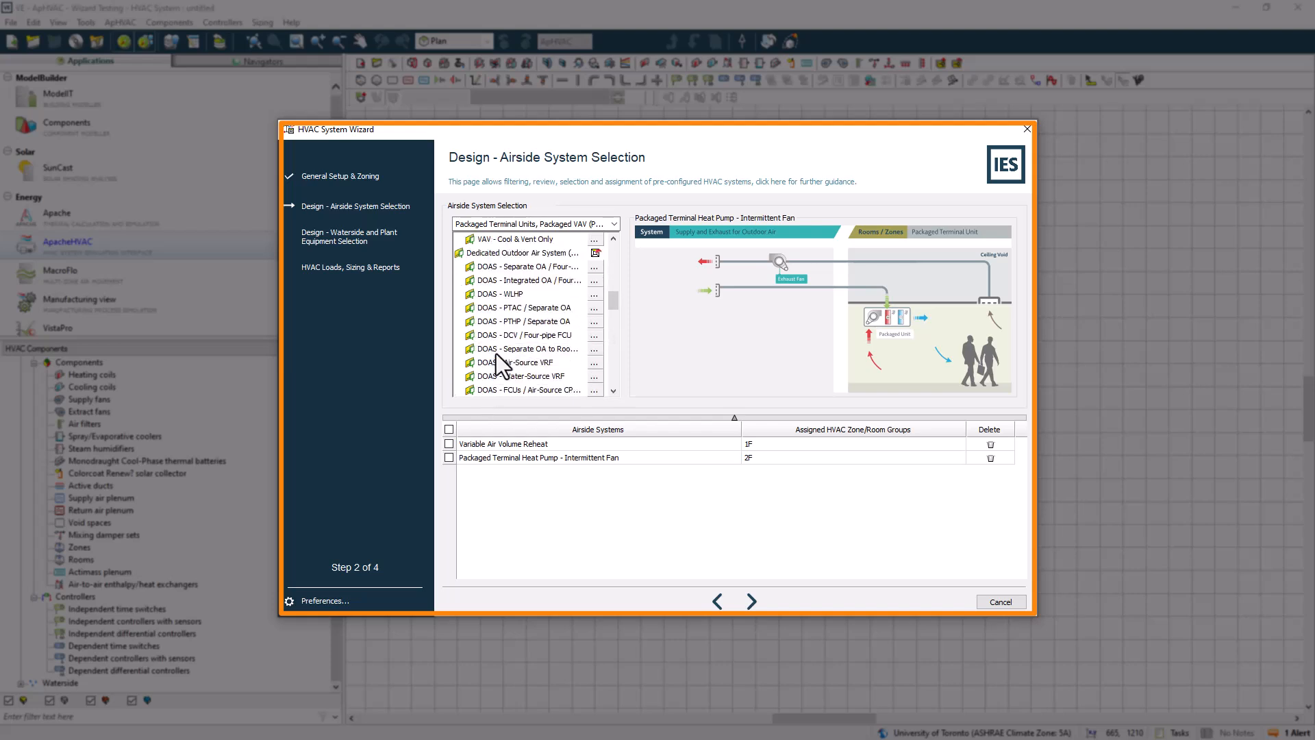
scroll(519, 335, down, 1)
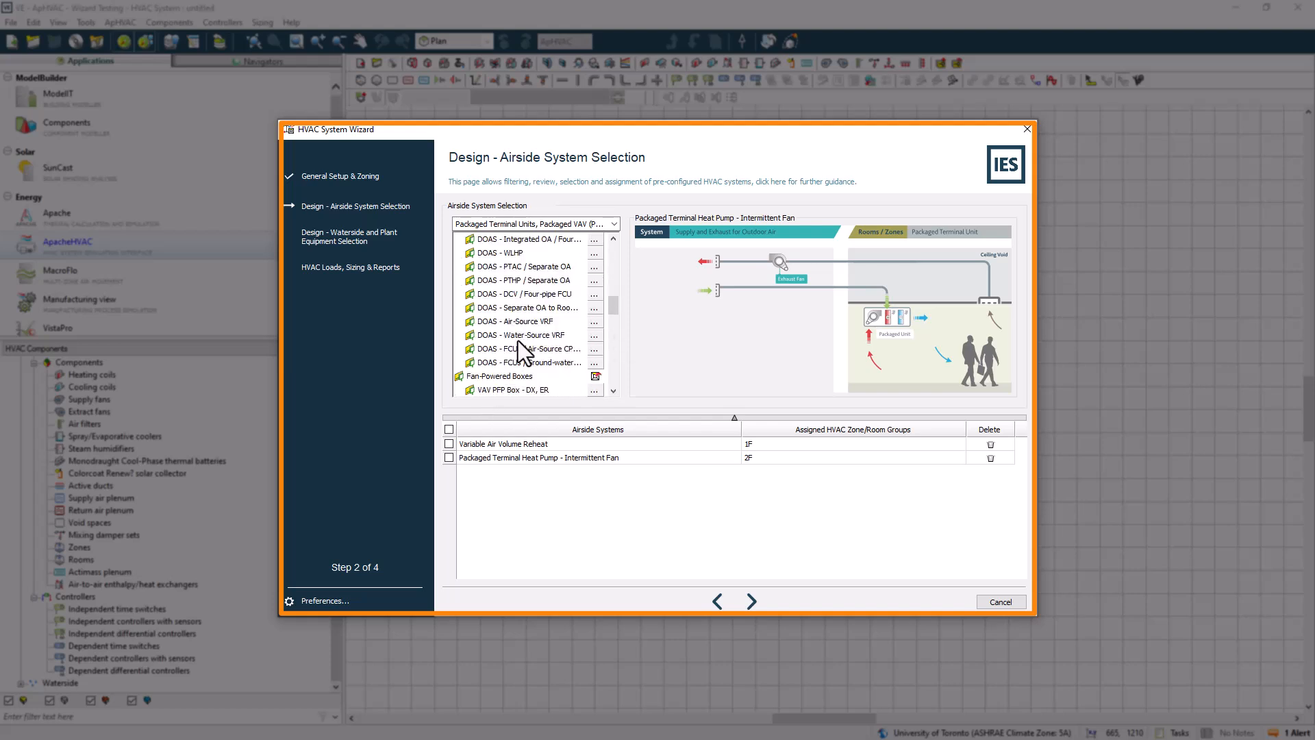
click(516, 335)
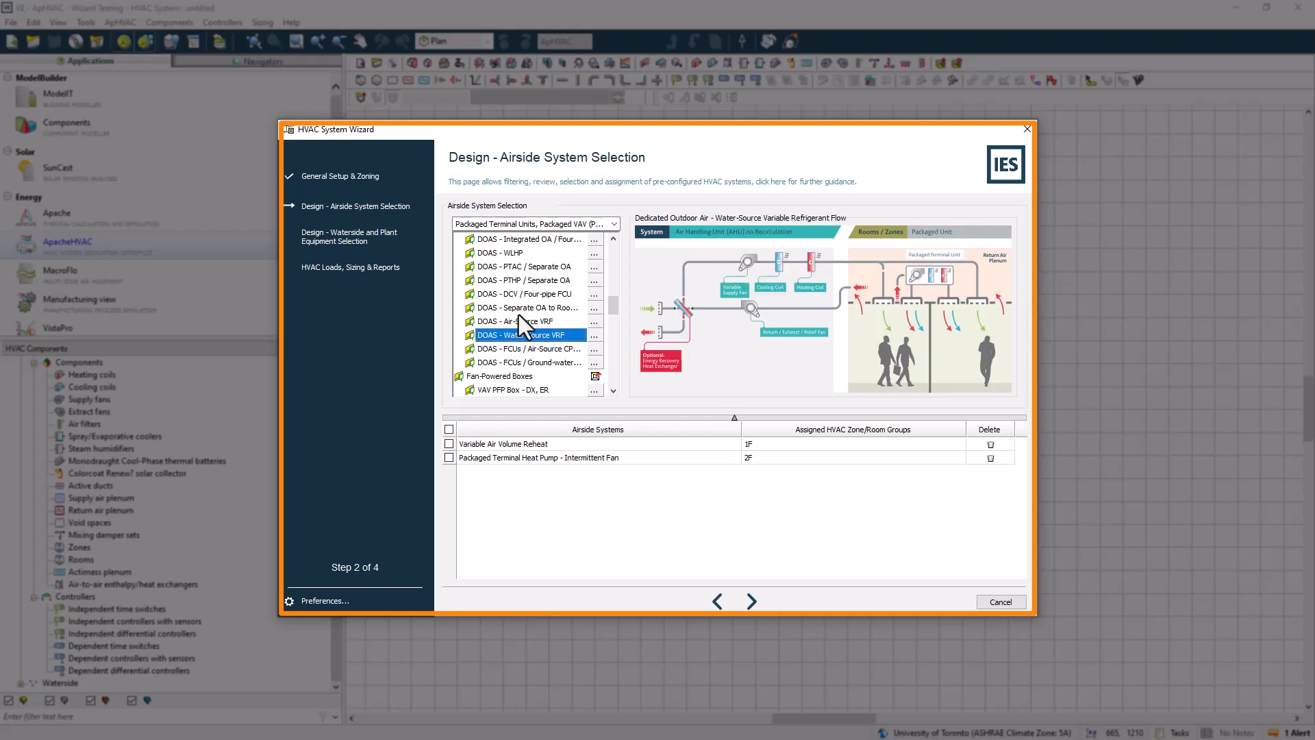
click(594, 335)
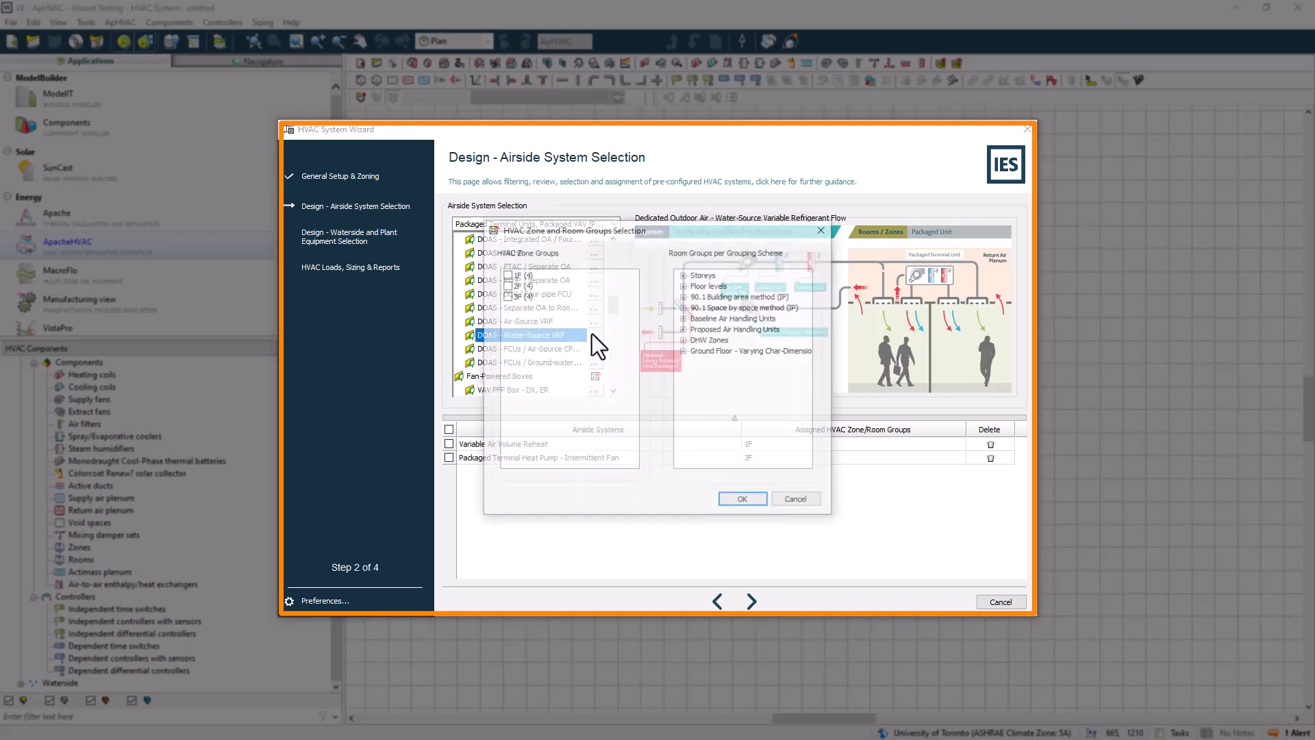
click(754, 499)
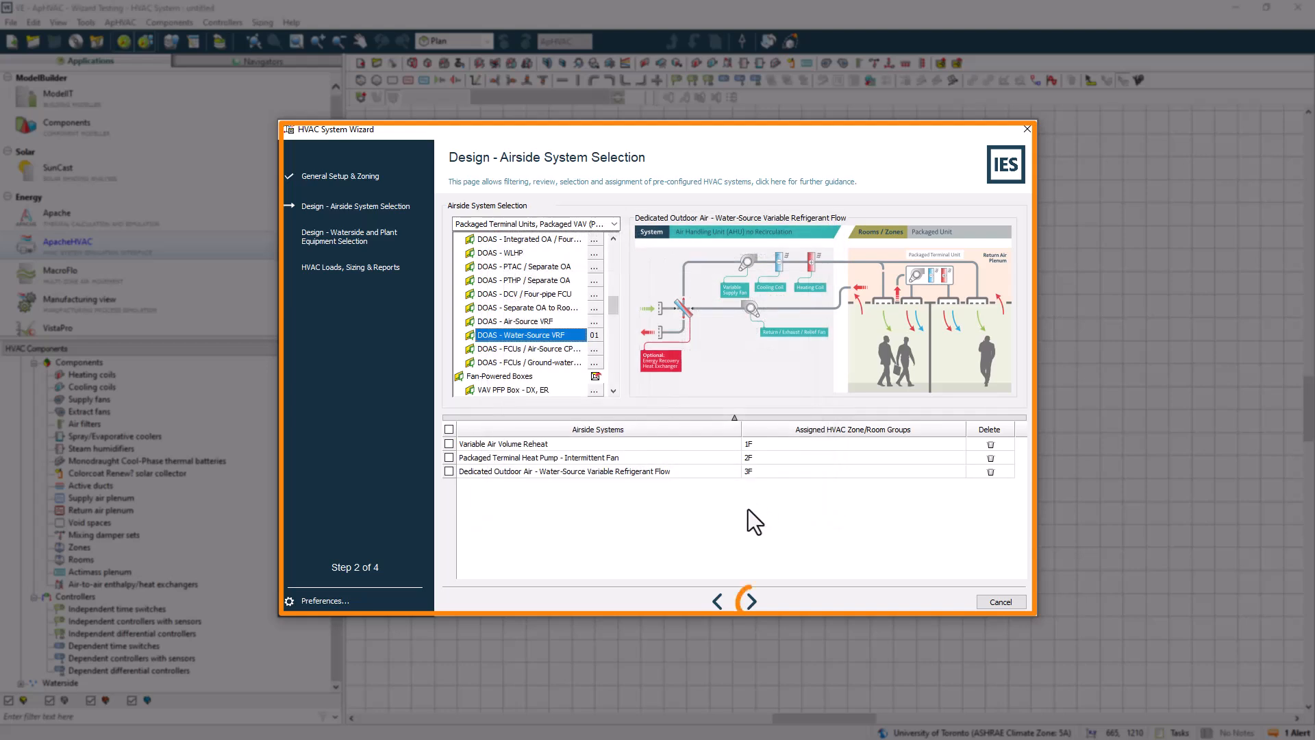
Advance to waterside selection and enable Unitary cooling systems, Dedicated waterside economizers and Water-to-air heat pumps in the cooling filter
click(751, 602)
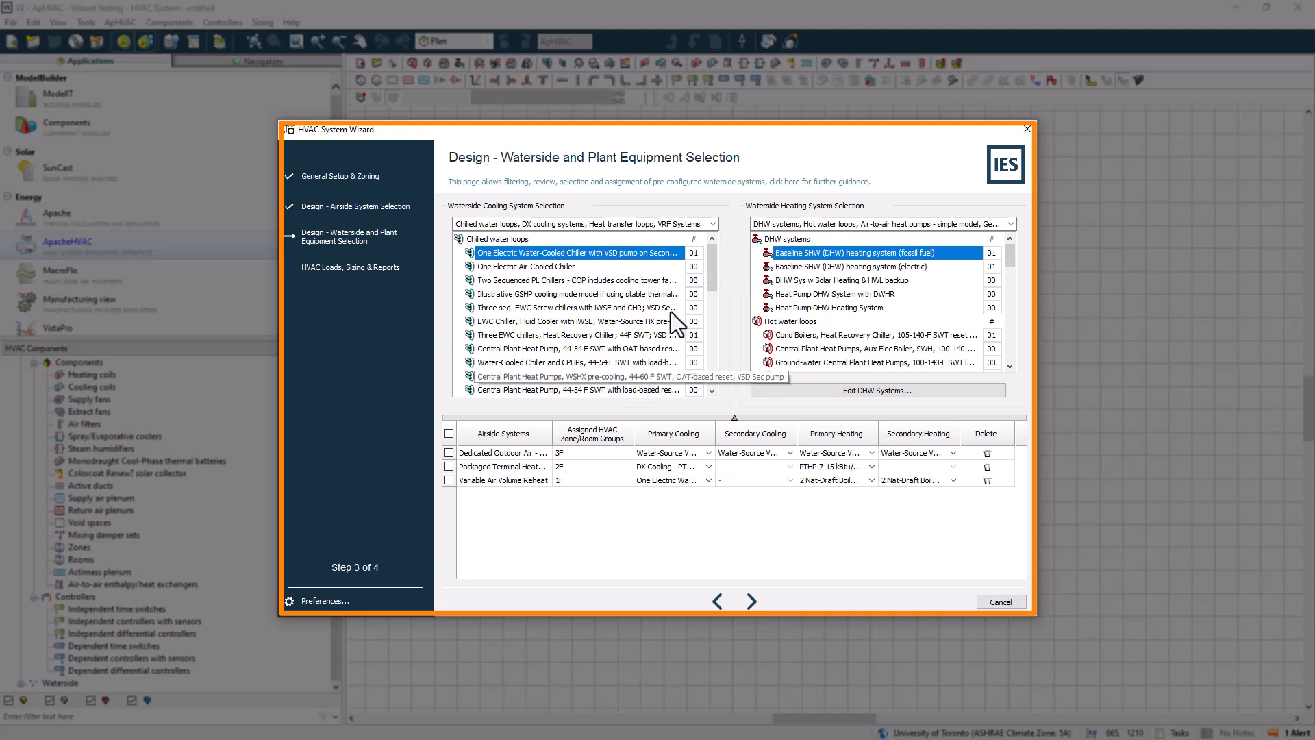
click(714, 224)
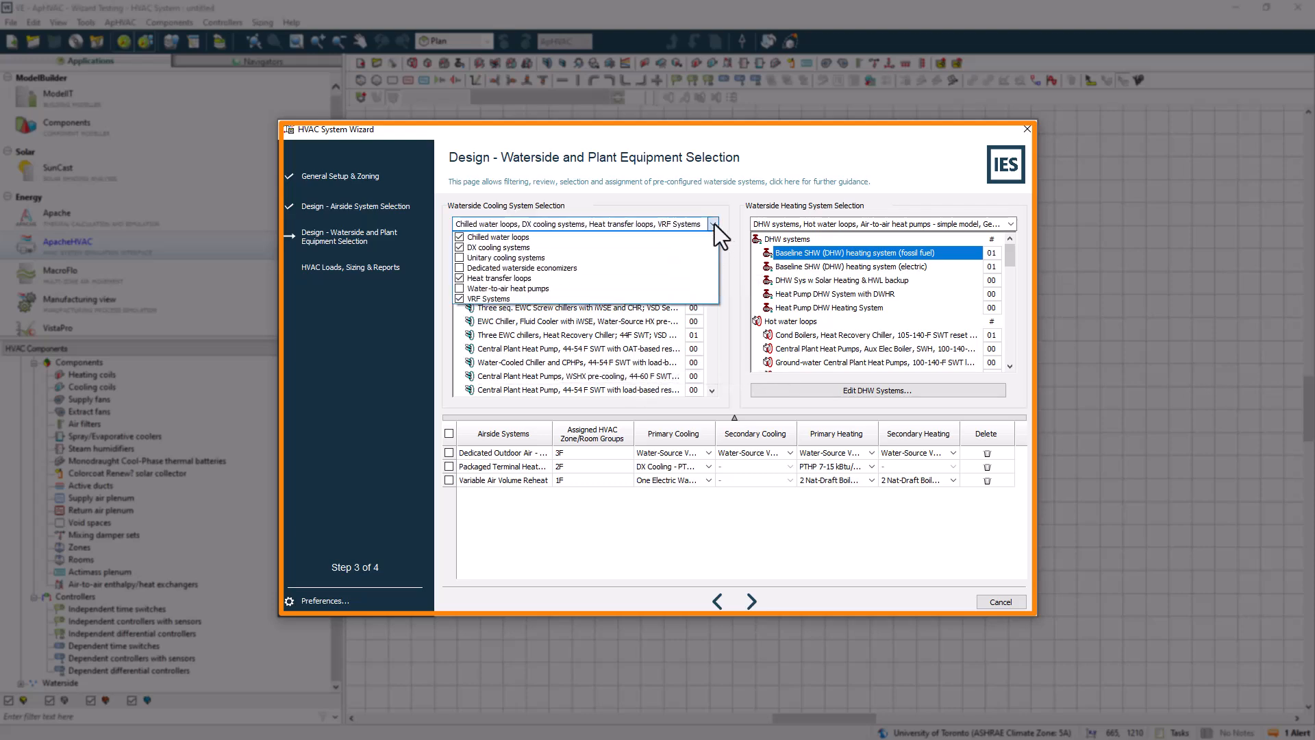
click(460, 288)
click(459, 268)
click(459, 257)
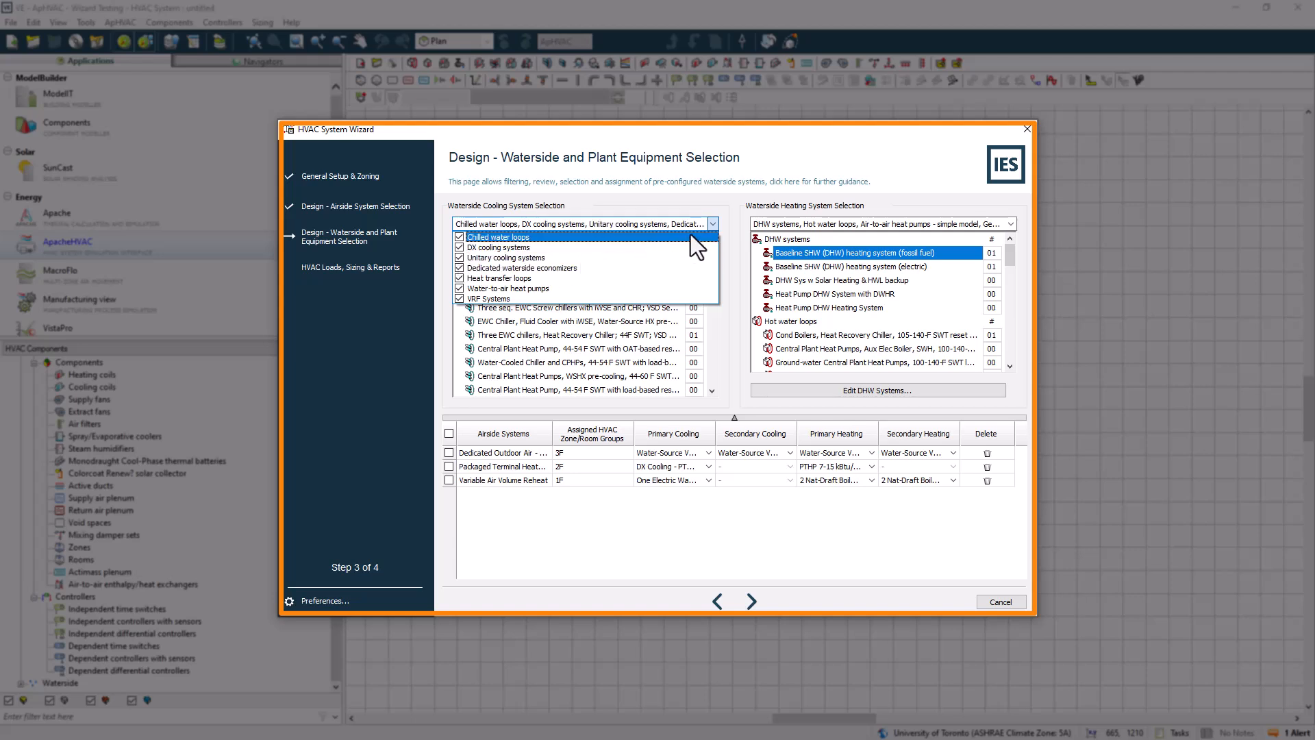
click(713, 223)
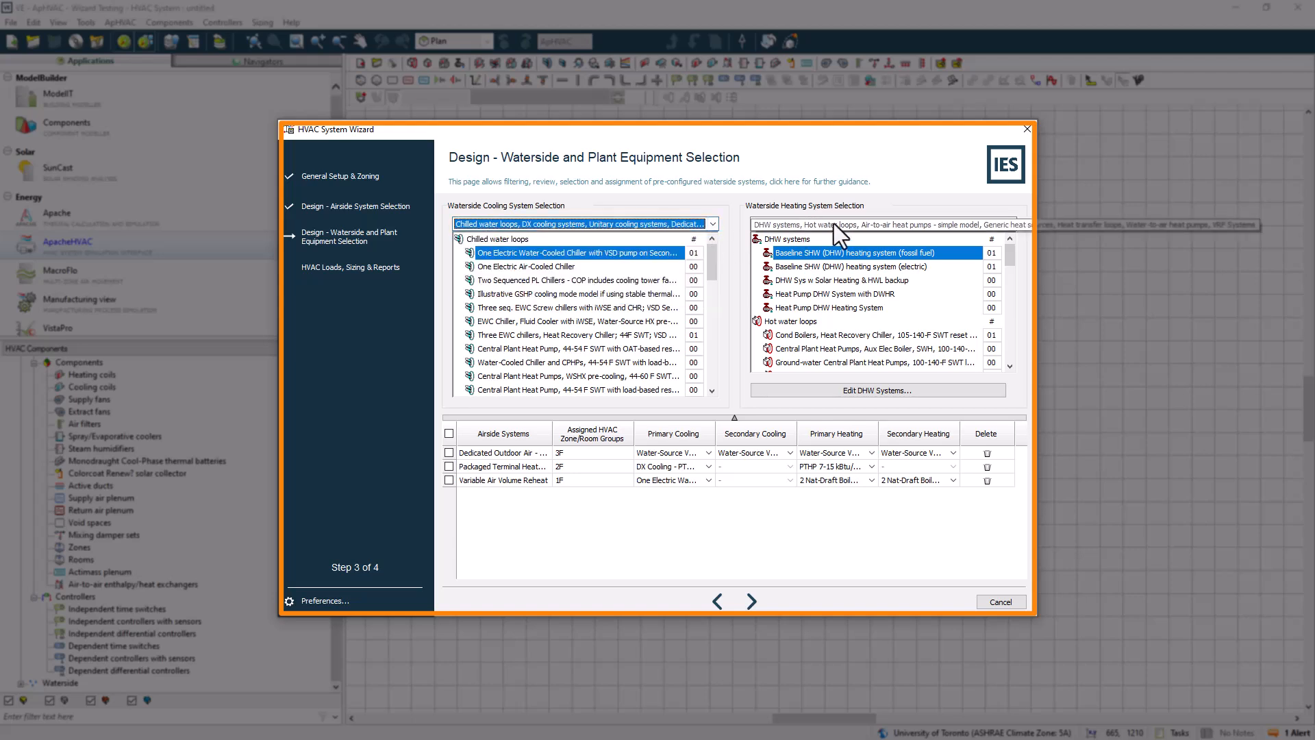
Enable Electric resistance coils and Generic heat sources in the waterside heating system filter
click(1011, 222)
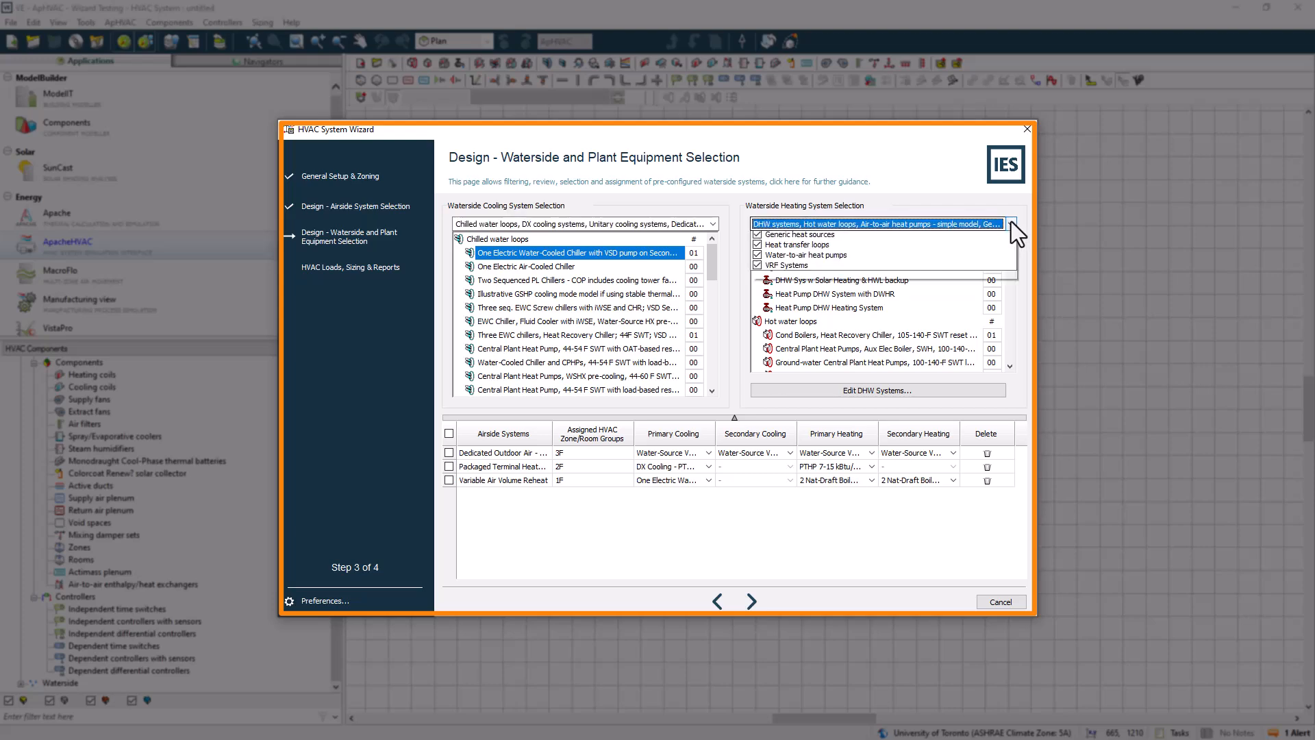
click(757, 269)
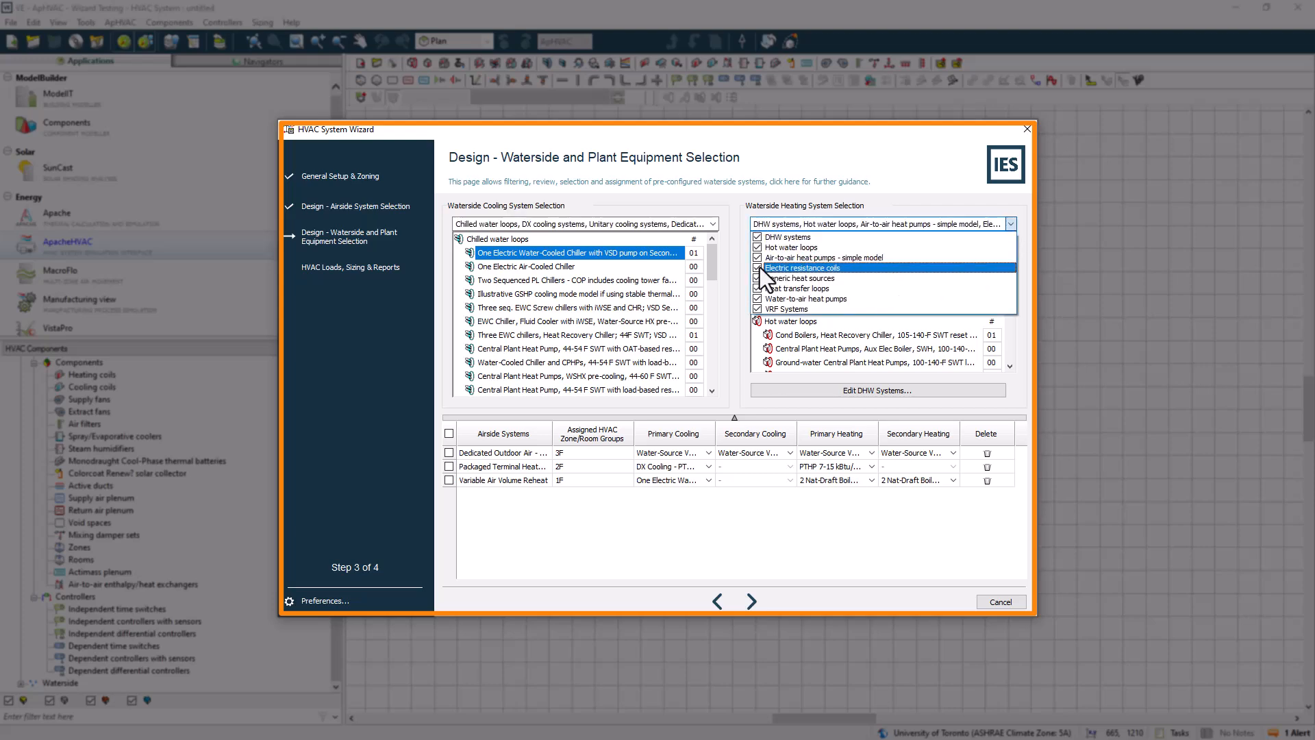
click(758, 268)
click(757, 278)
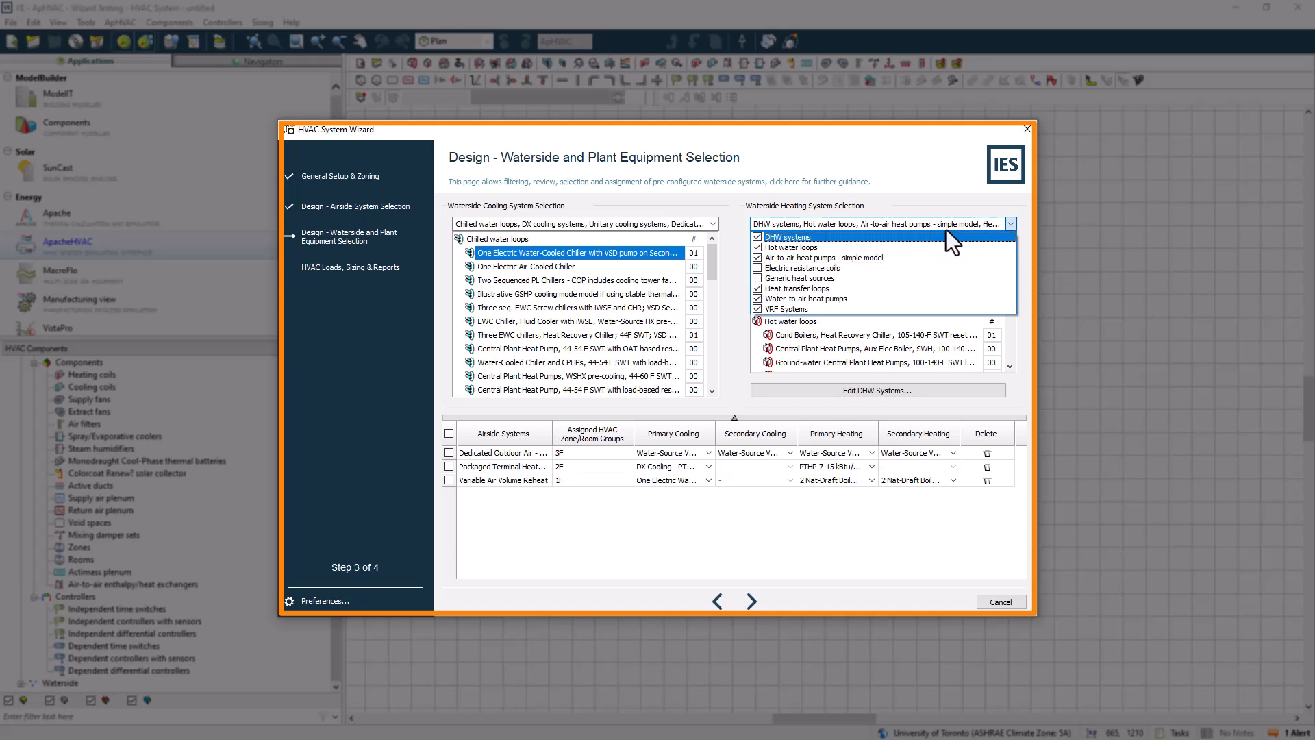
click(1009, 223)
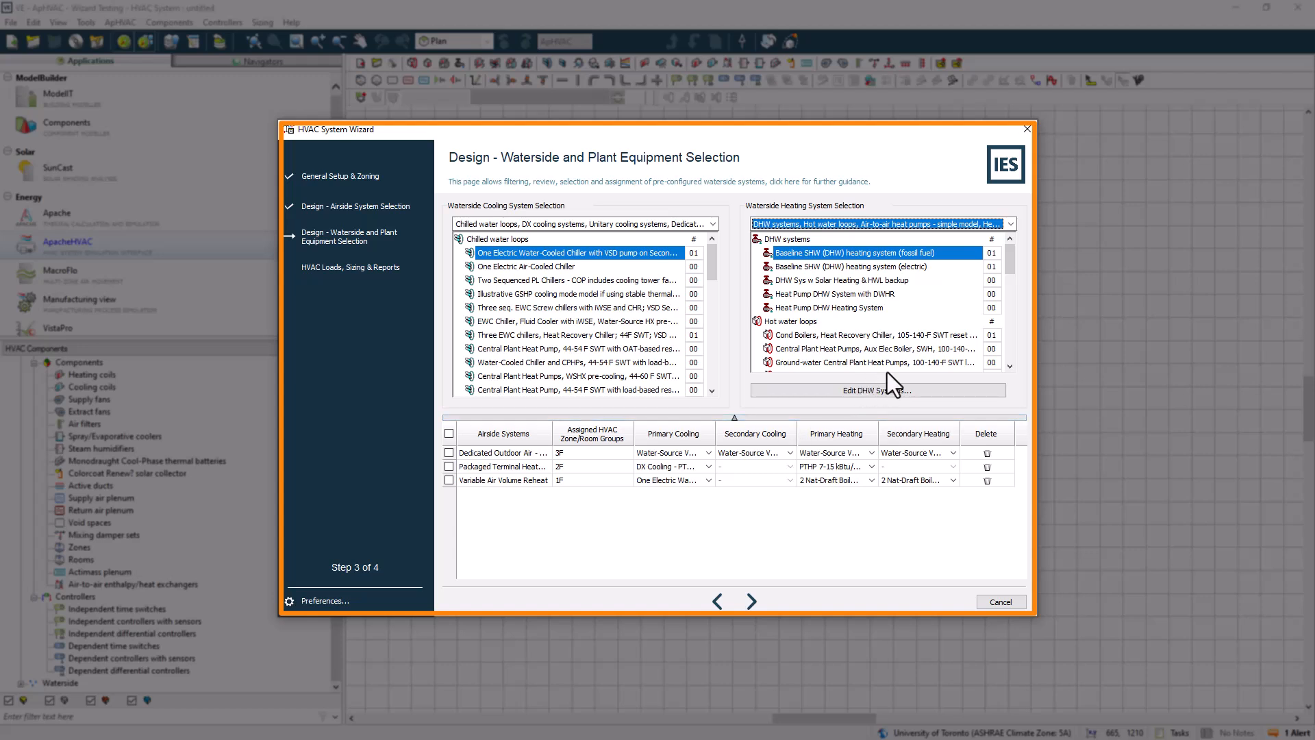
Set the DOAS row's primary cooling to One Electric Water-Cooled Chiller with VSD pump on Secondary CHW Loop
click(992, 335)
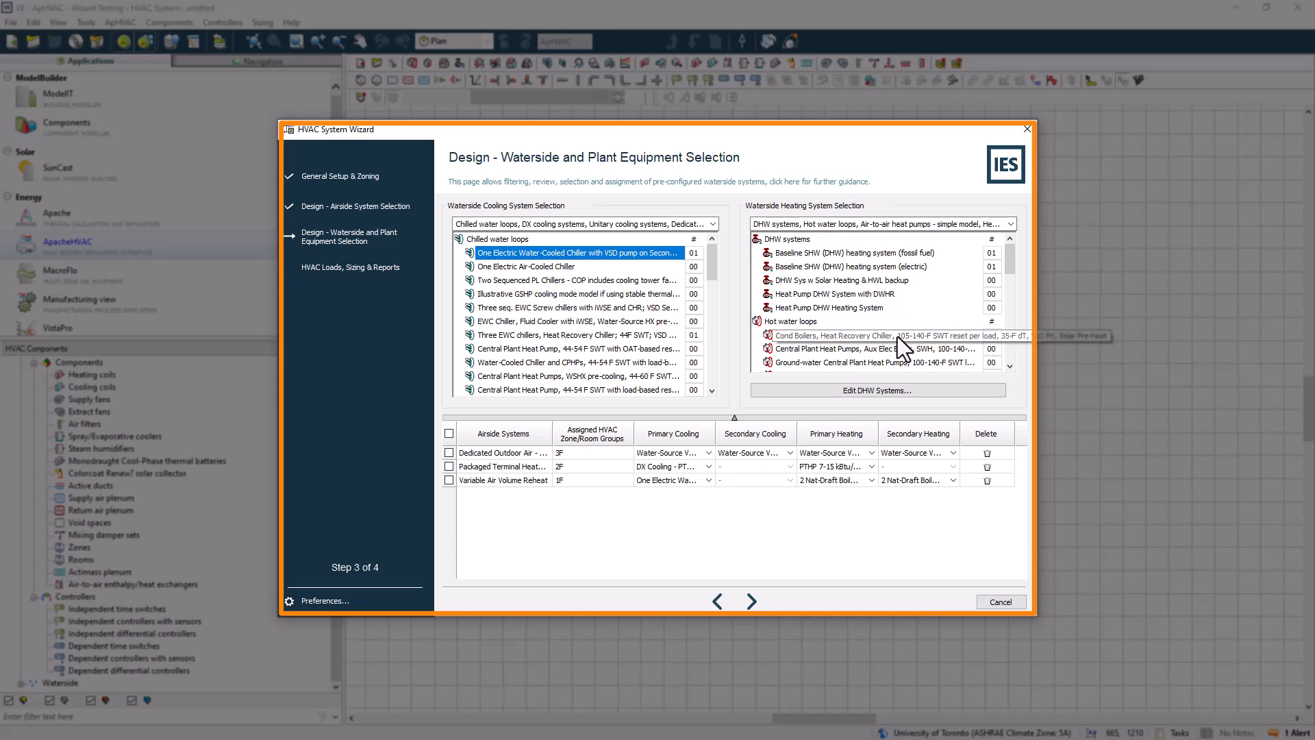
click(709, 454)
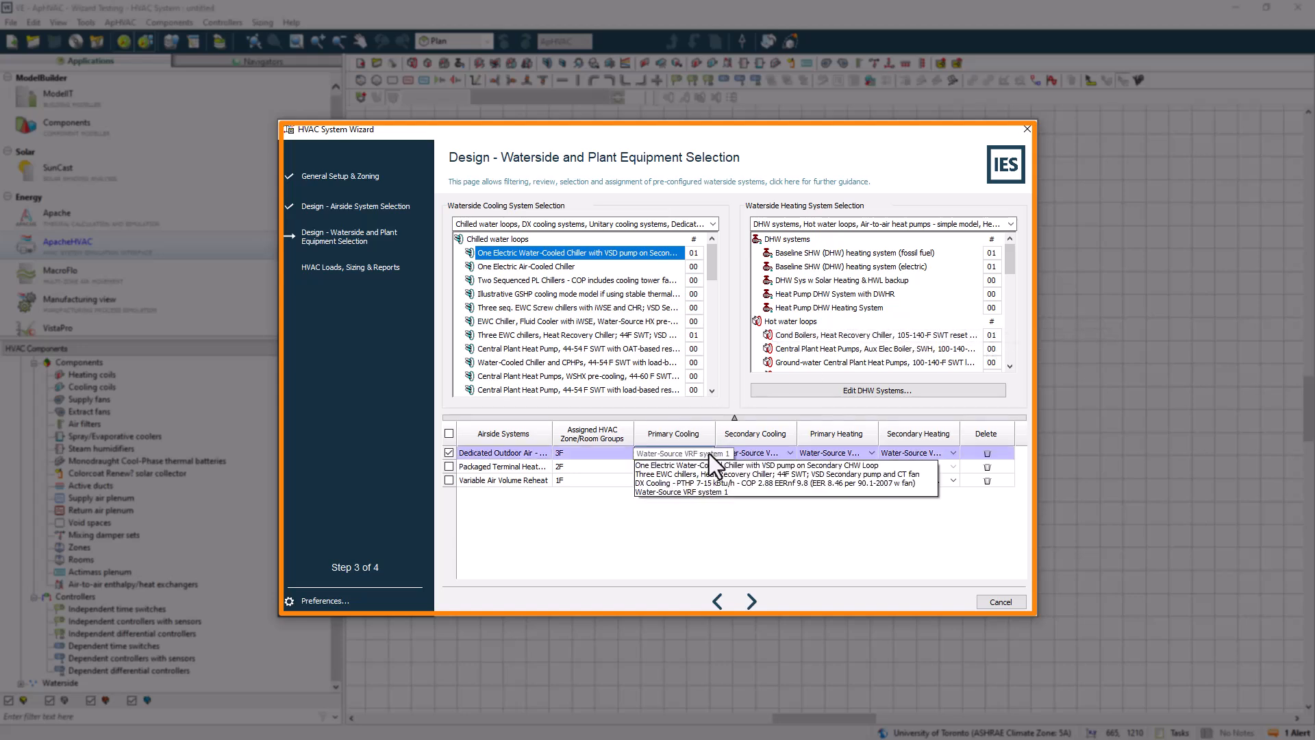
click(787, 452)
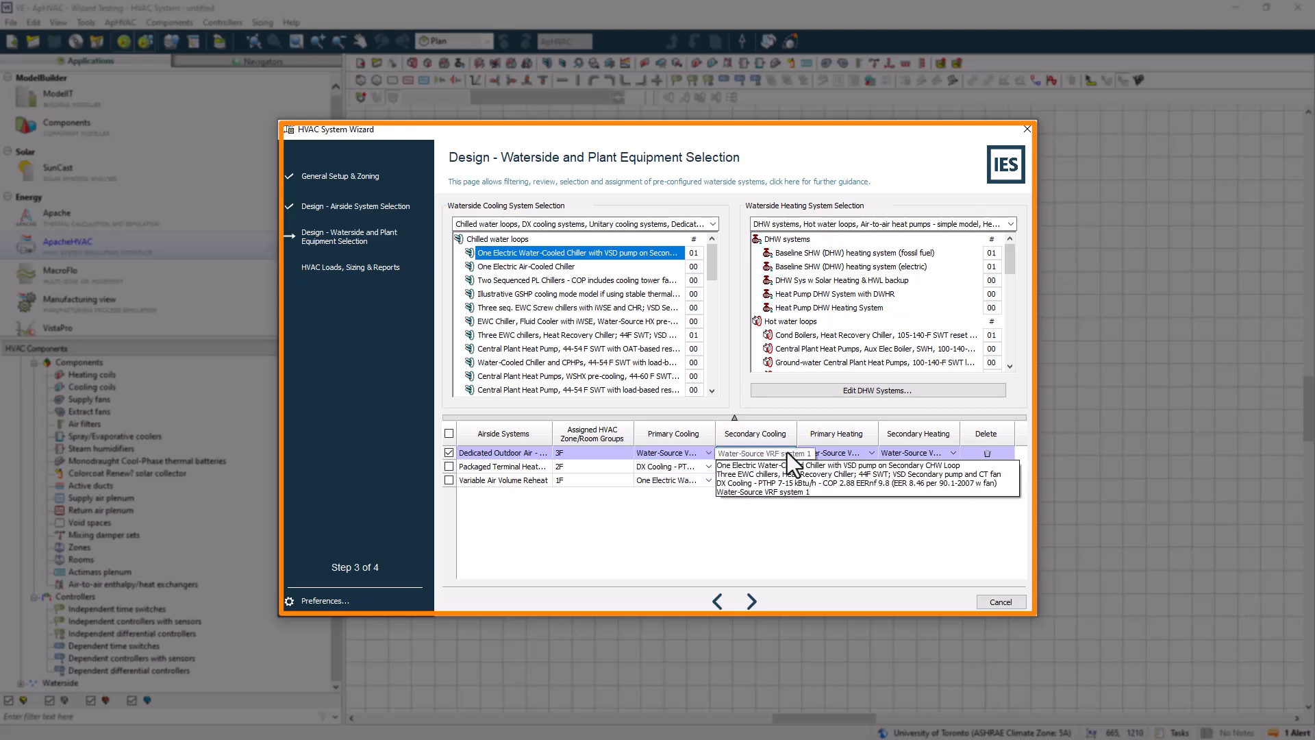
click(853, 454)
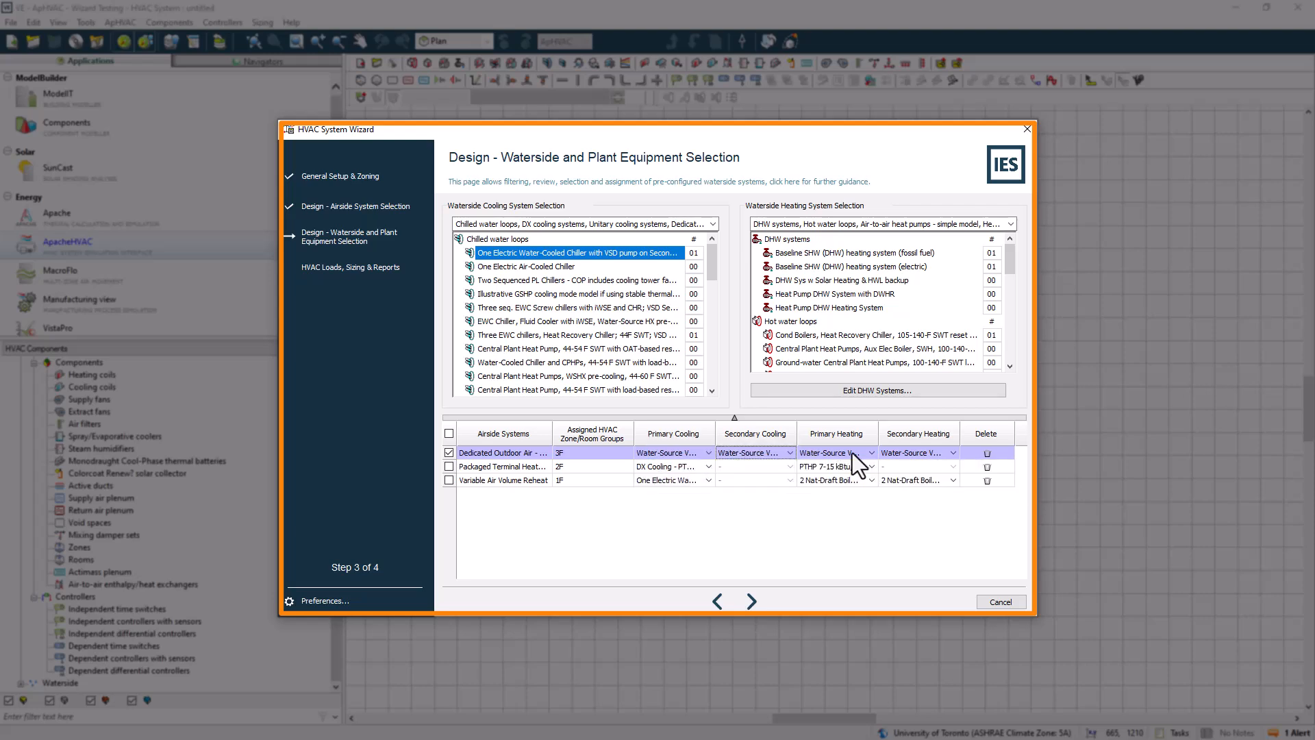
click(687, 449)
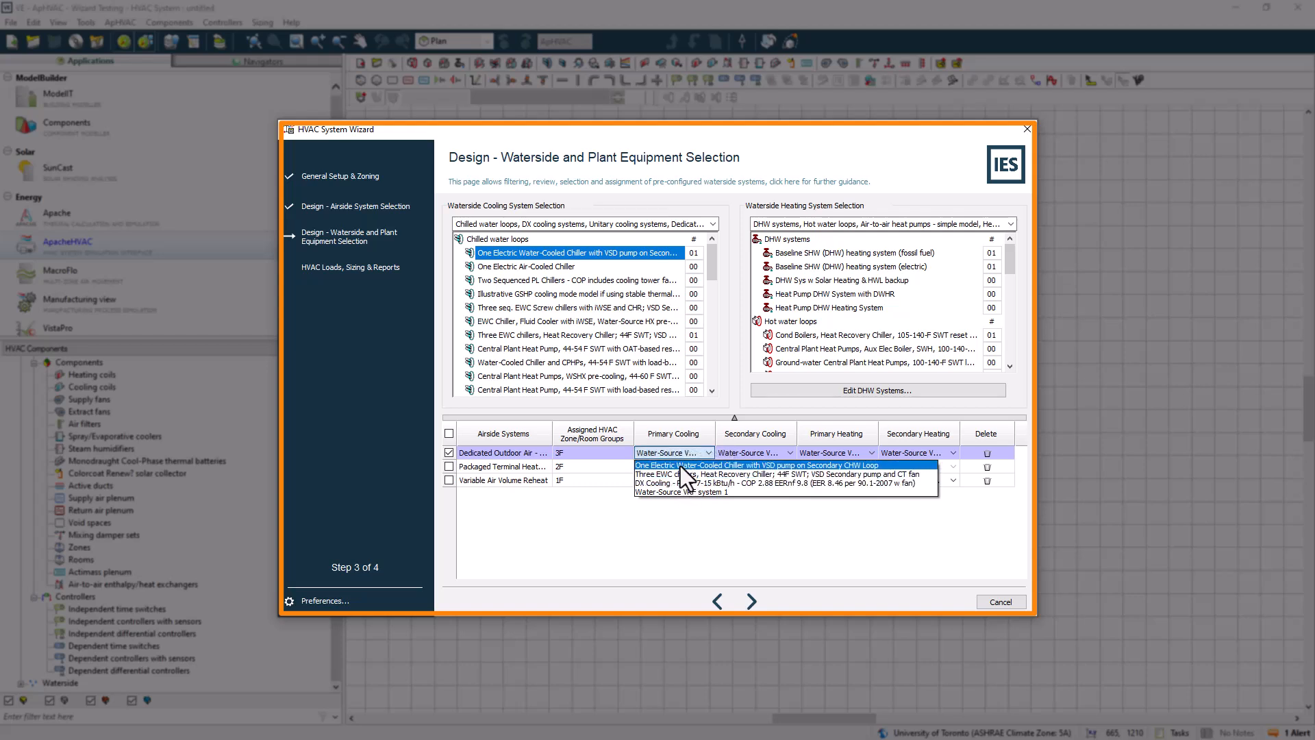
click(681, 465)
Add one One Electric Air-Cooled Chiller loop and assign it as primary cooling for the Packaged Terminal Heat Pump row
click(694, 267)
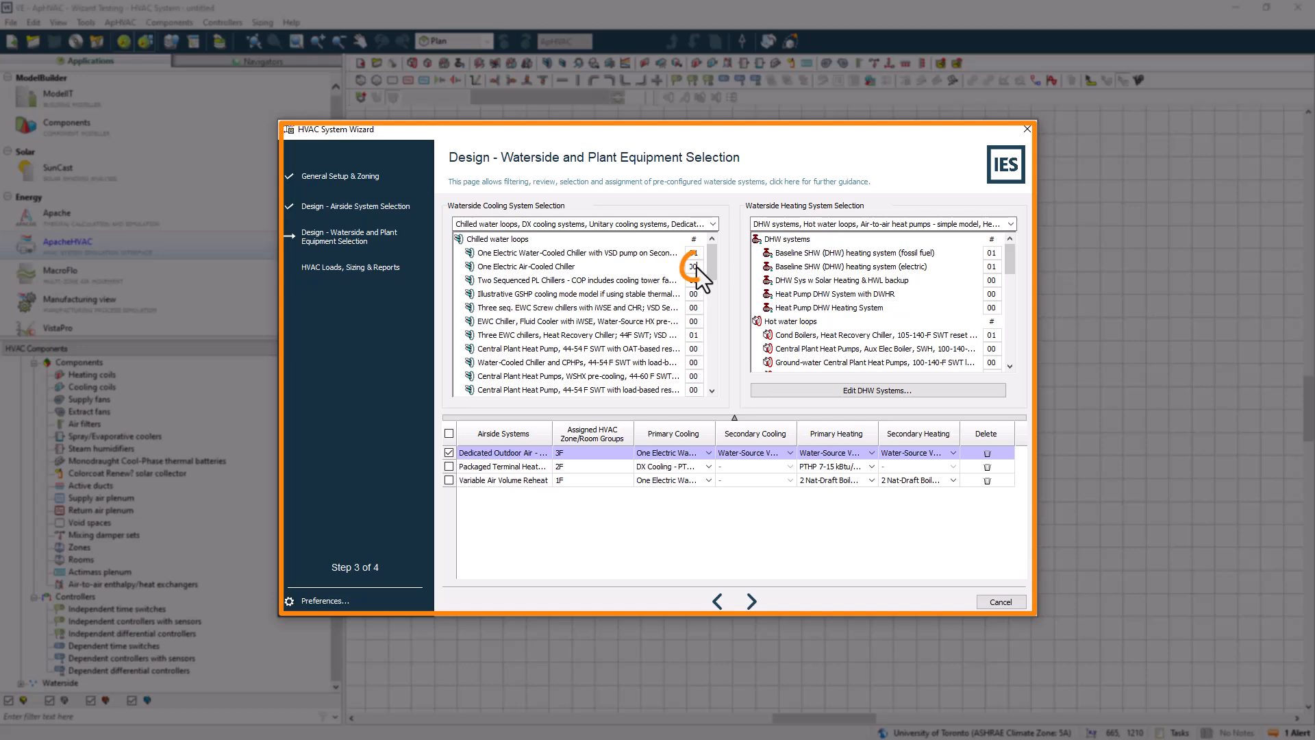
text(01)
click(696, 285)
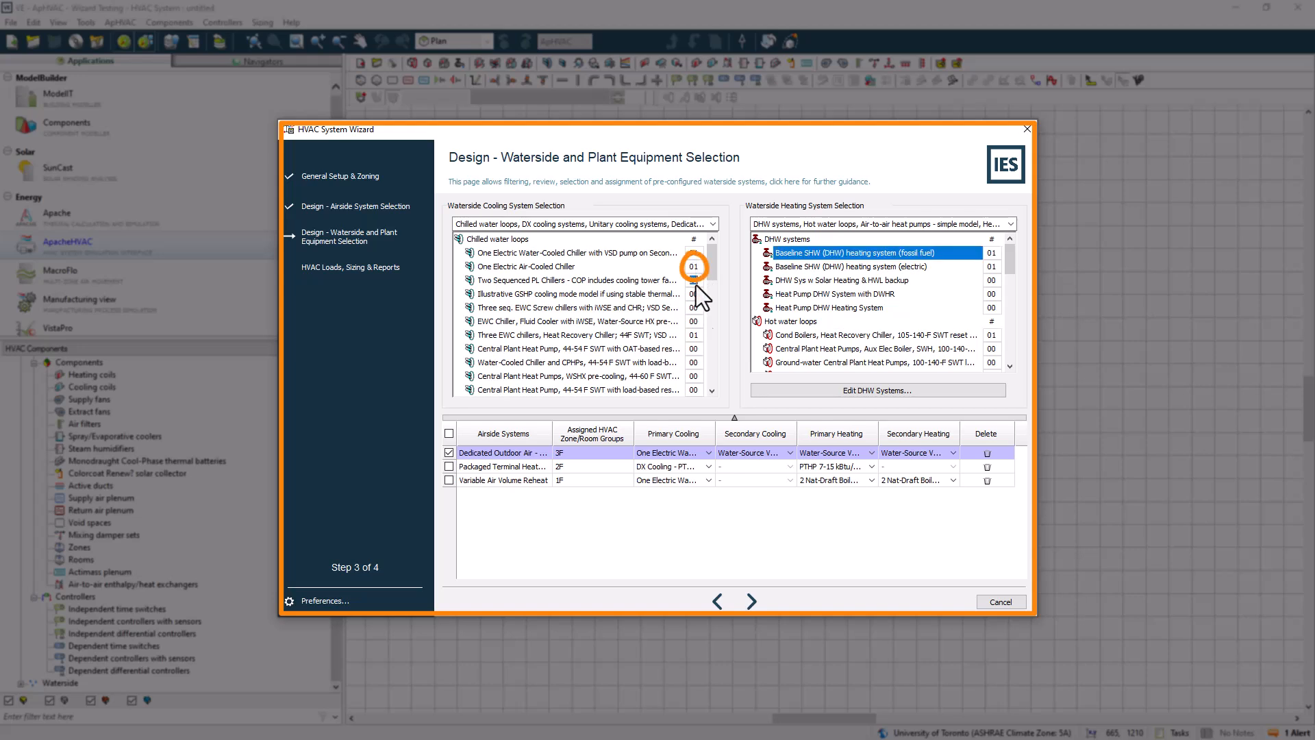
click(709, 468)
click(700, 491)
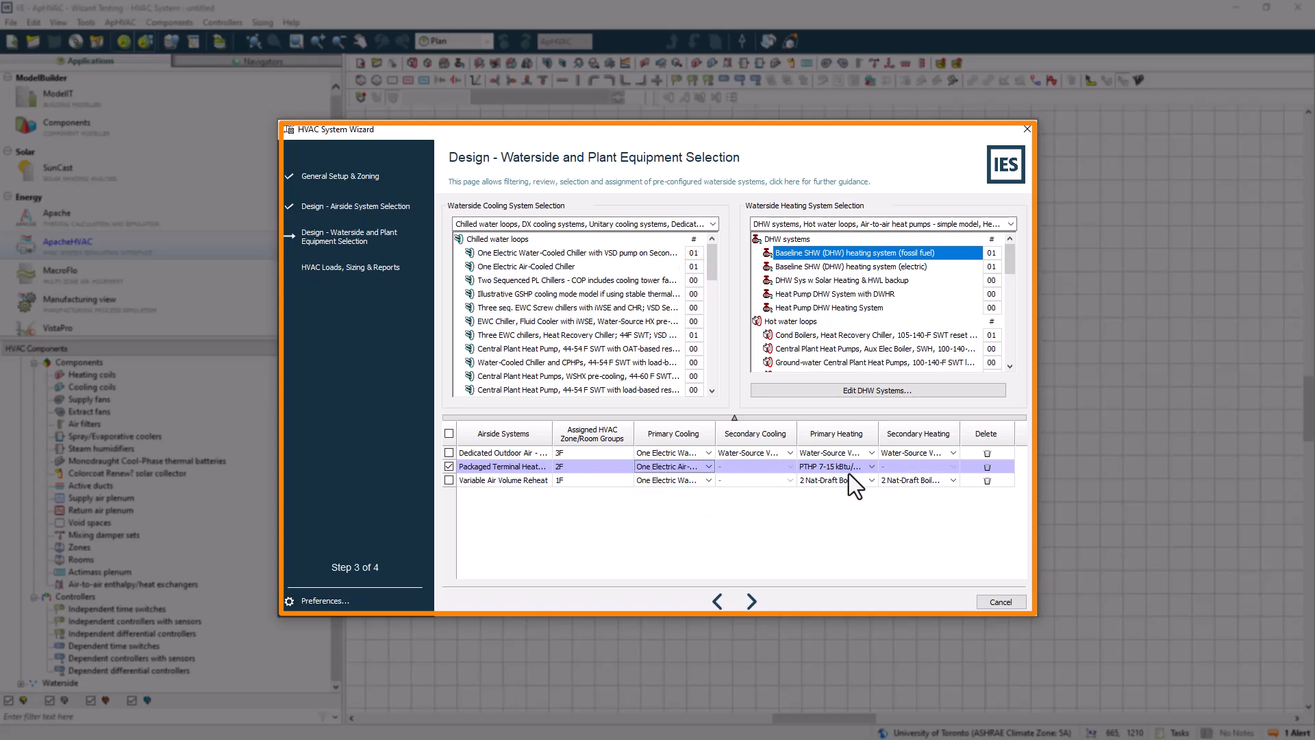
Set the PTHP row's primary heating to PTHP 7-15 kBtu/h and the VAV Reheat row's primary cooling to Three EWC chillers, Heat Recovery Chiller
click(872, 466)
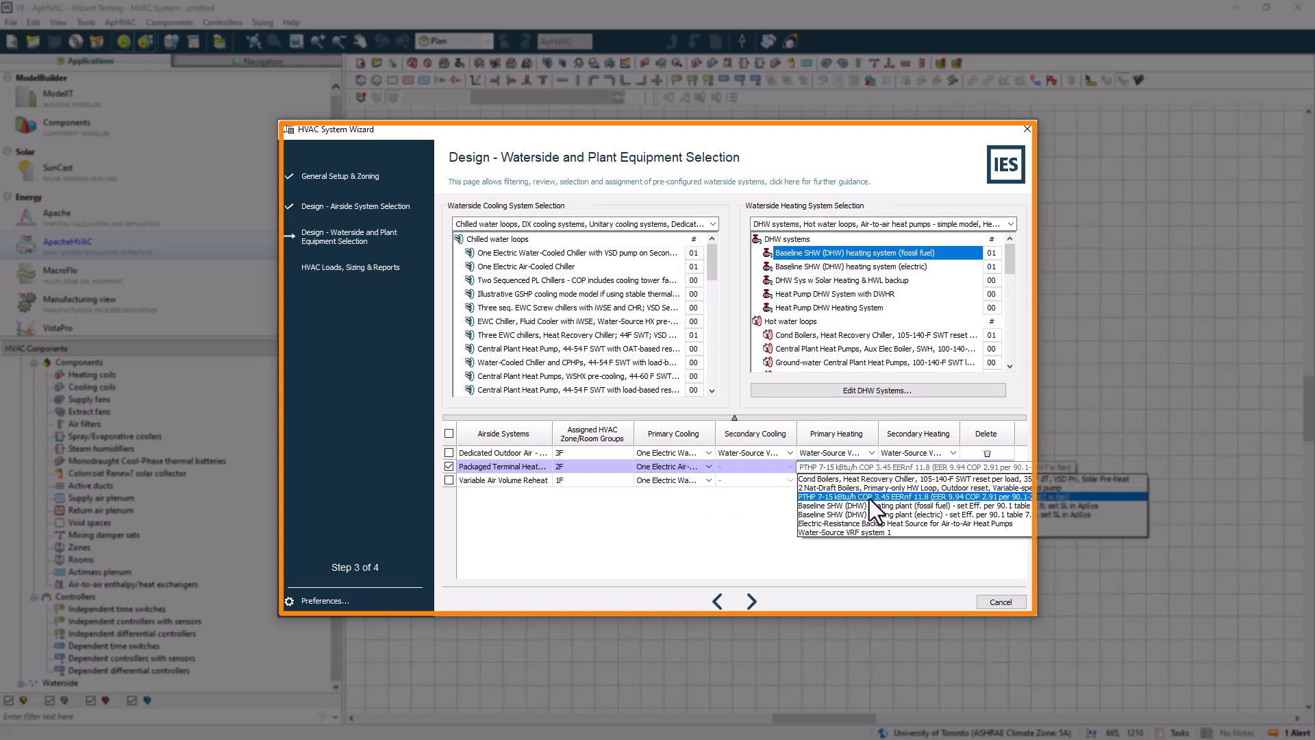
click(870, 498)
click(841, 482)
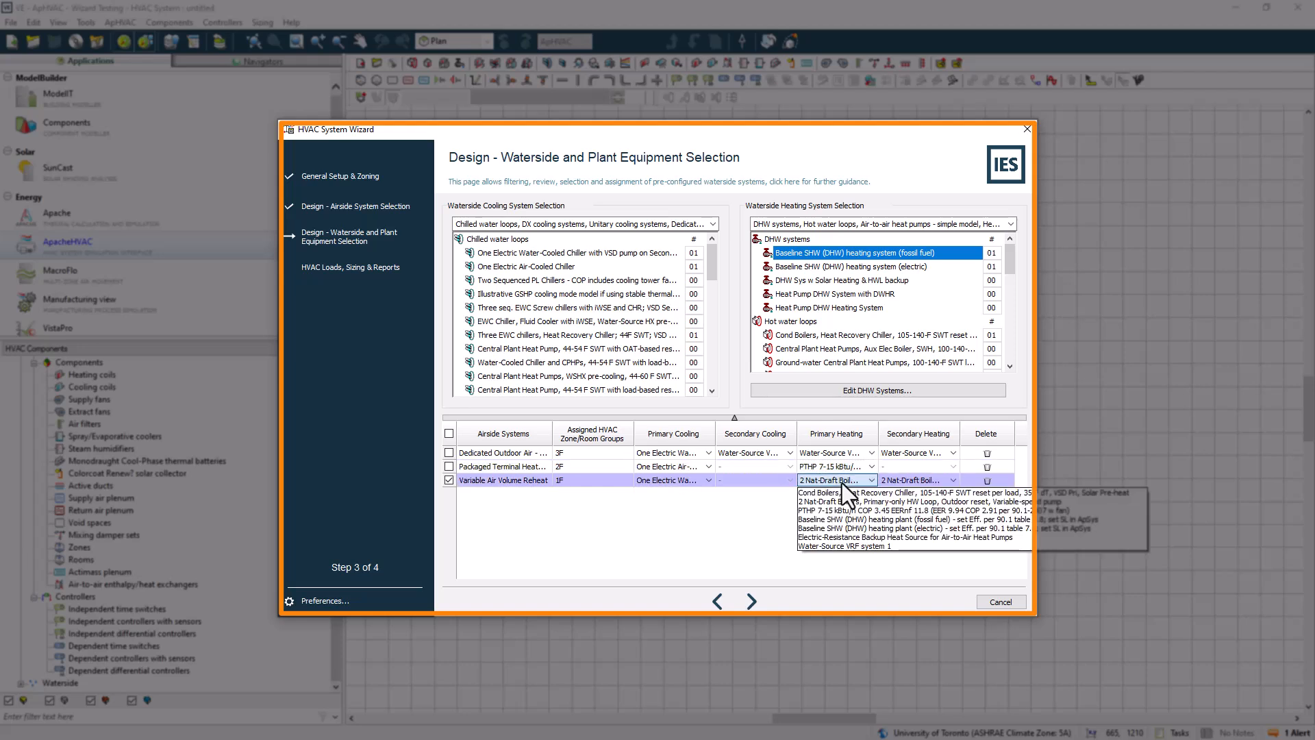
click(842, 482)
click(681, 481)
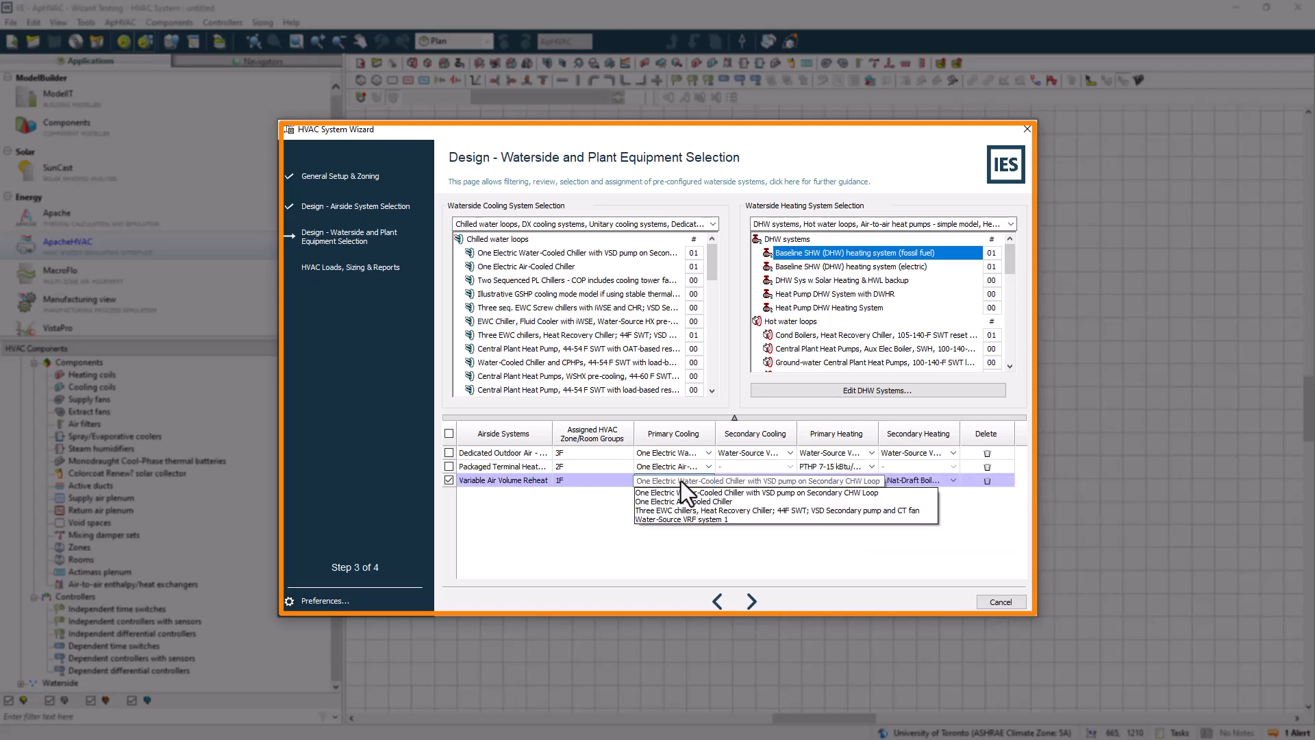
click(688, 512)
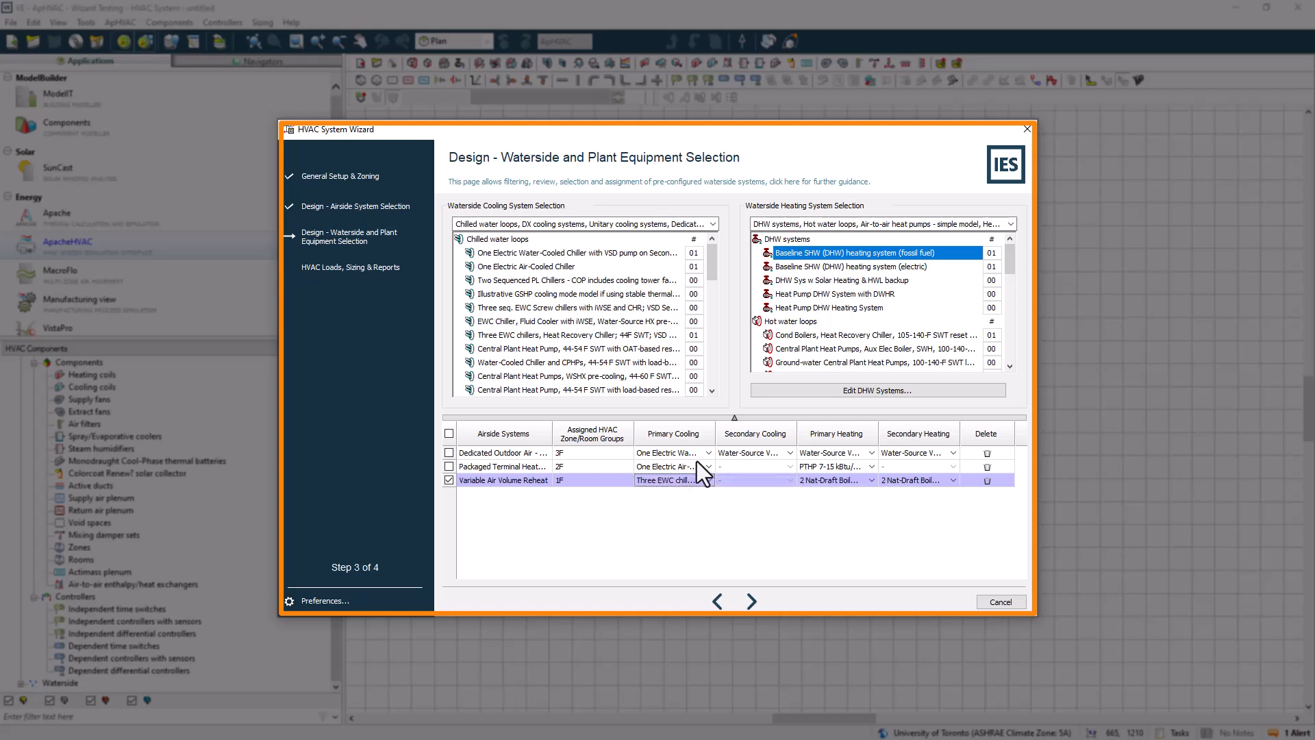
Review the plant loop counts and the DOAS row's primary cooling options
click(992, 335)
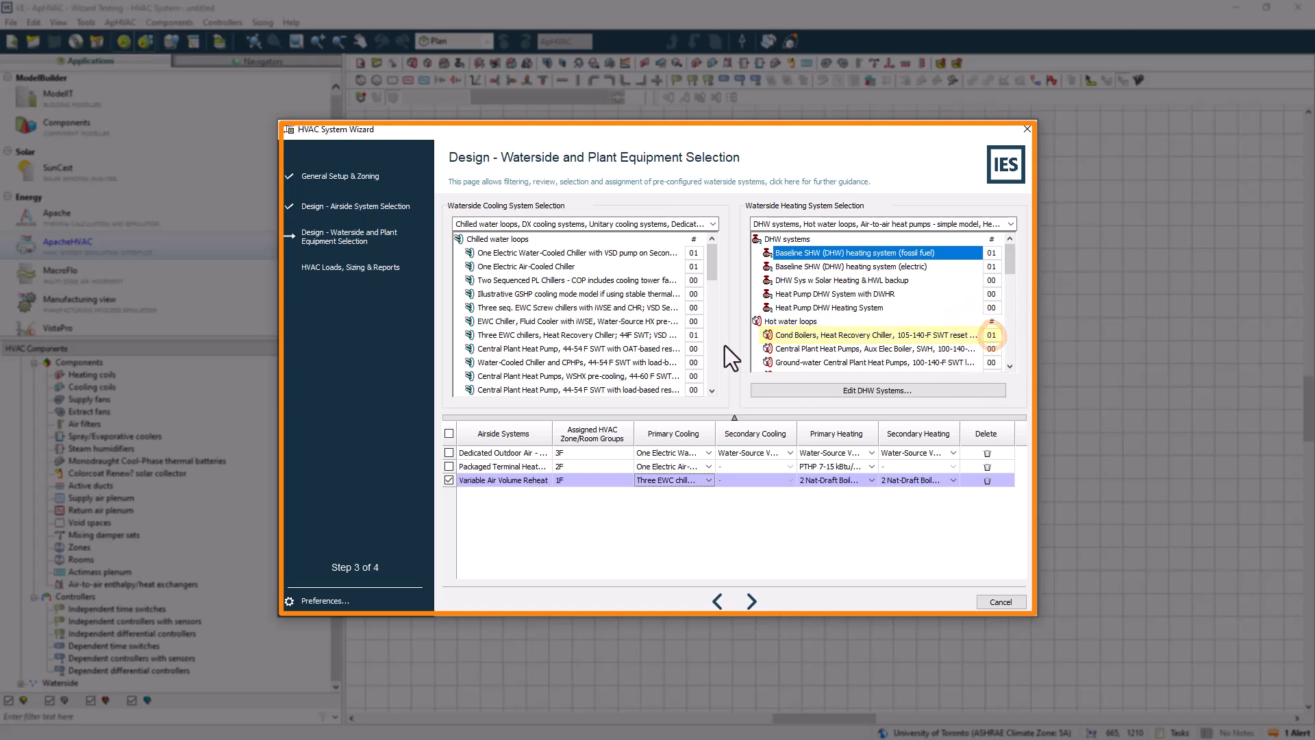
click(692, 337)
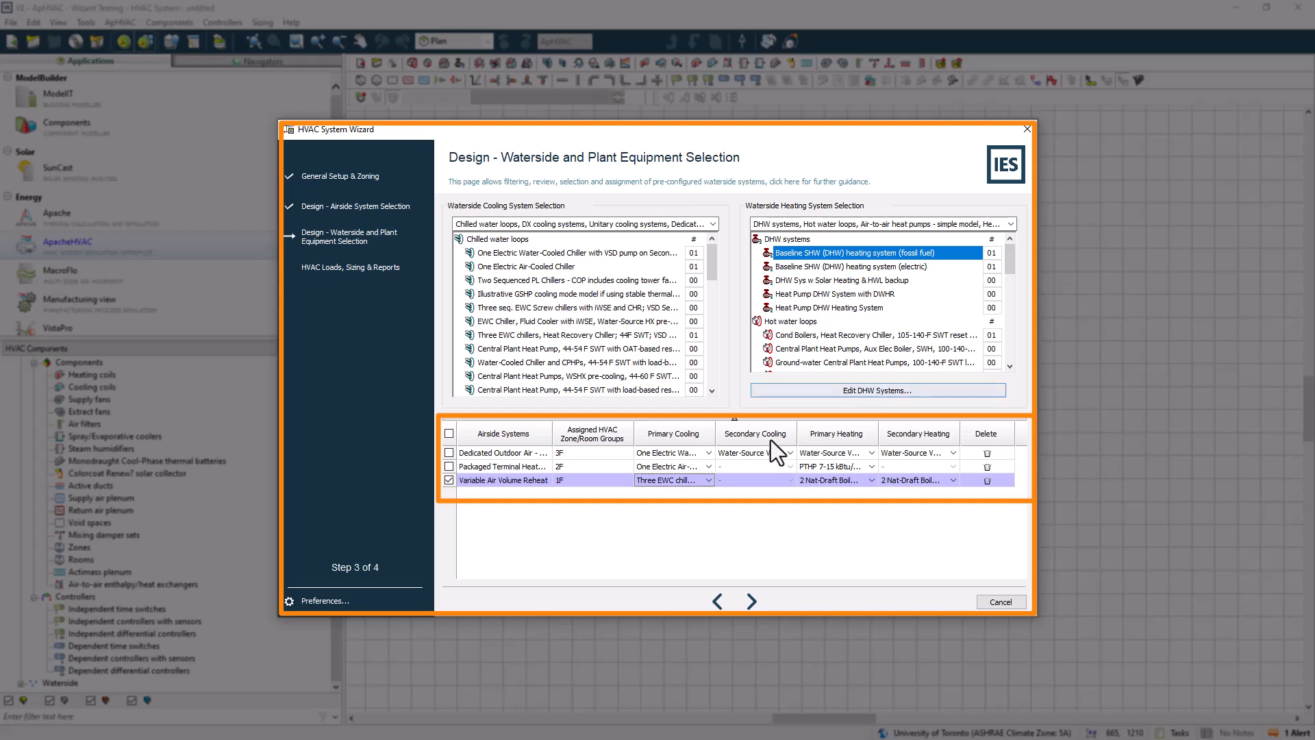
click(709, 453)
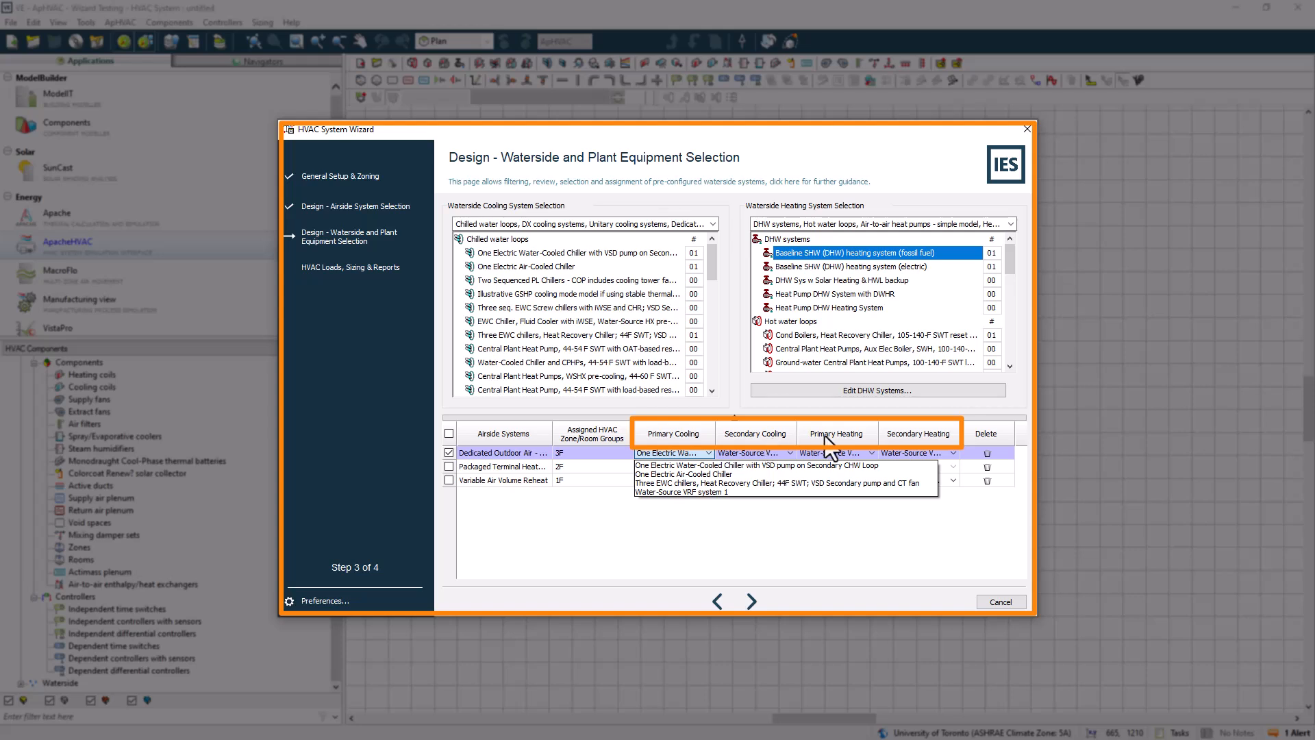
click(844, 552)
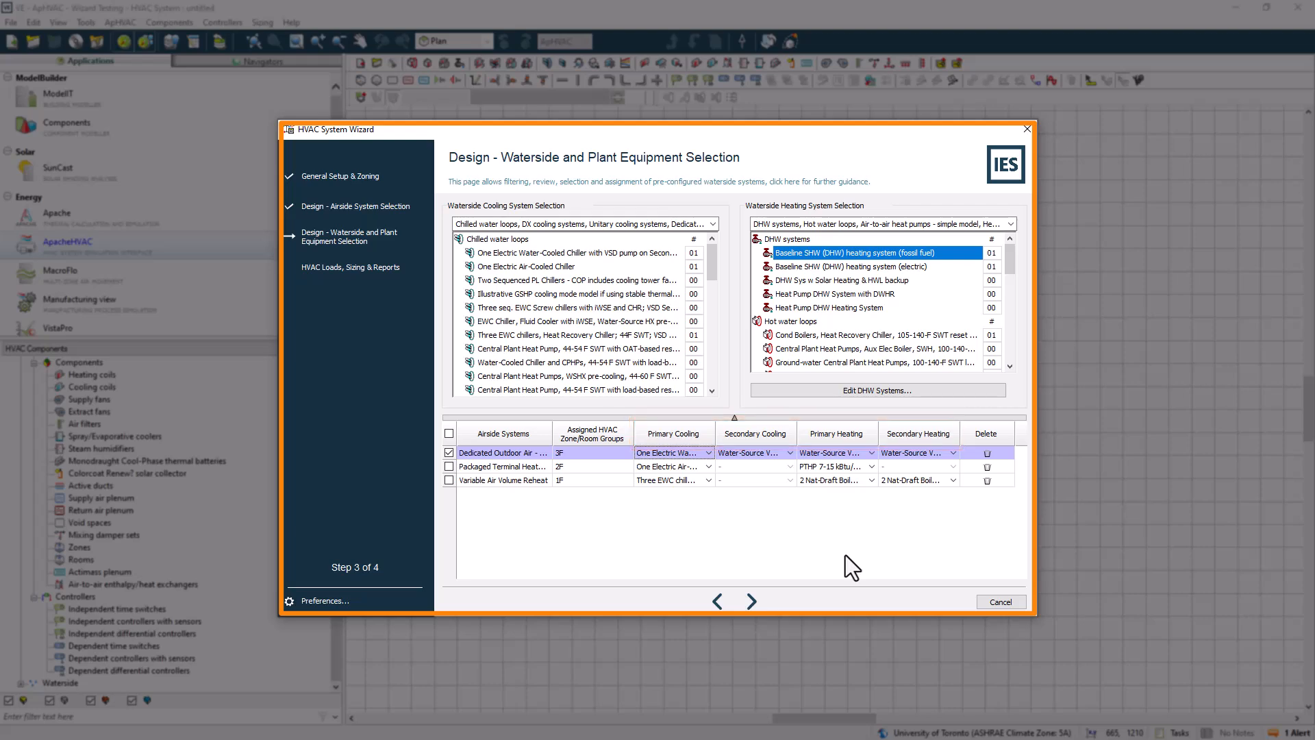
Return to airside selection and enlarge the DOAS - Water-Source VRF schematic and description
click(717, 601)
click(644, 373)
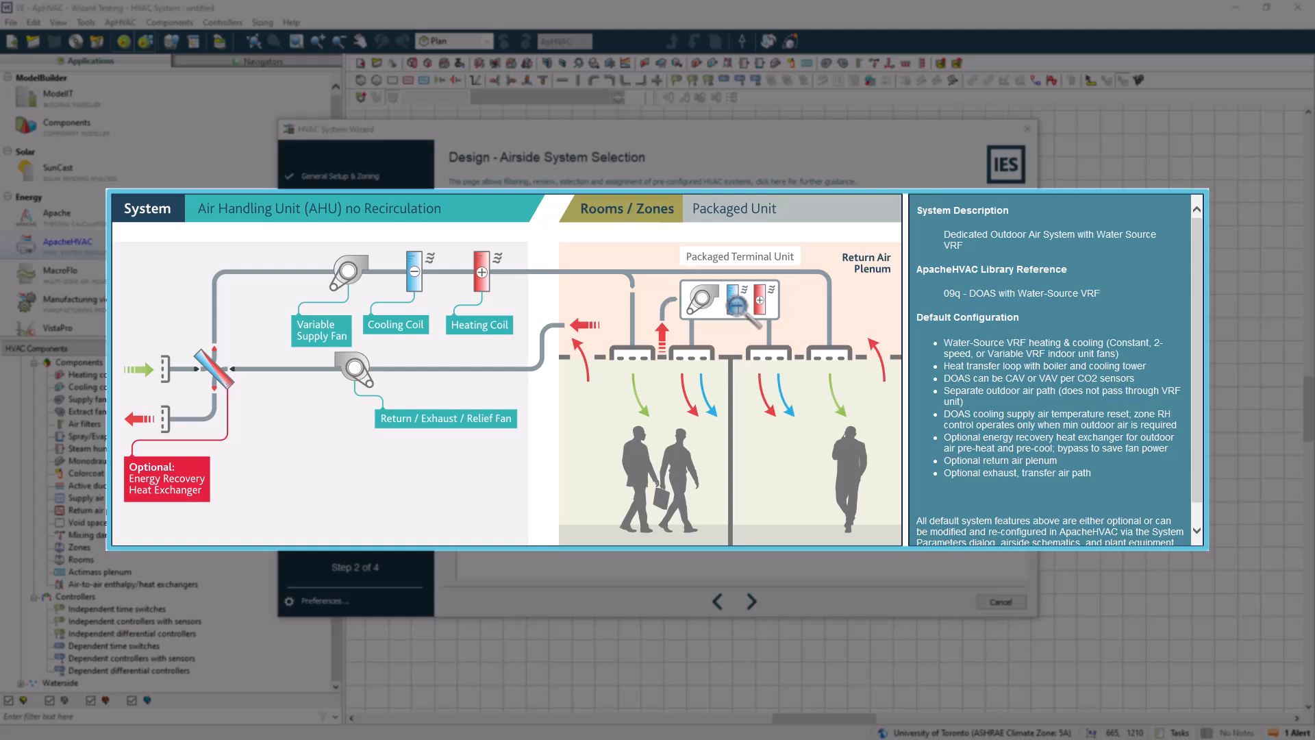
click(764, 355)
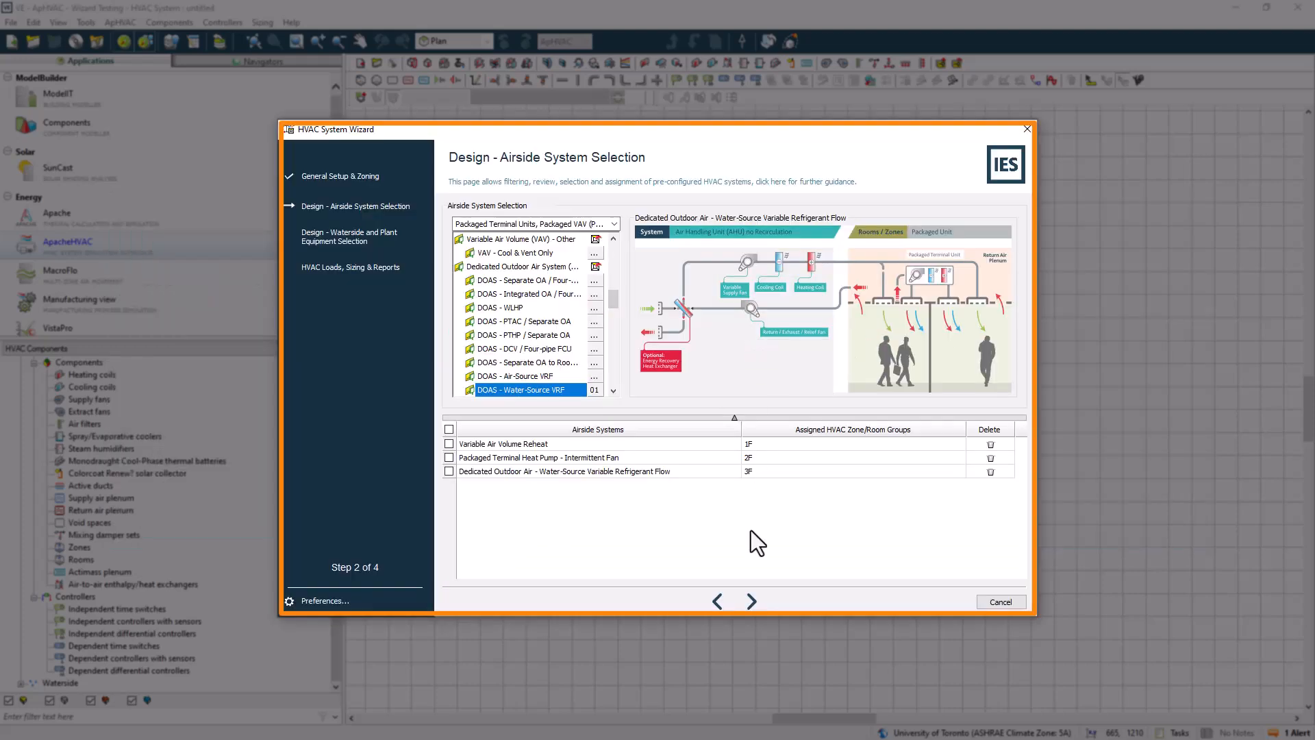
Advance to waterside and plant selection, deselect the DOAS row, and review the DHW systems in the DHW Systems editor
click(752, 602)
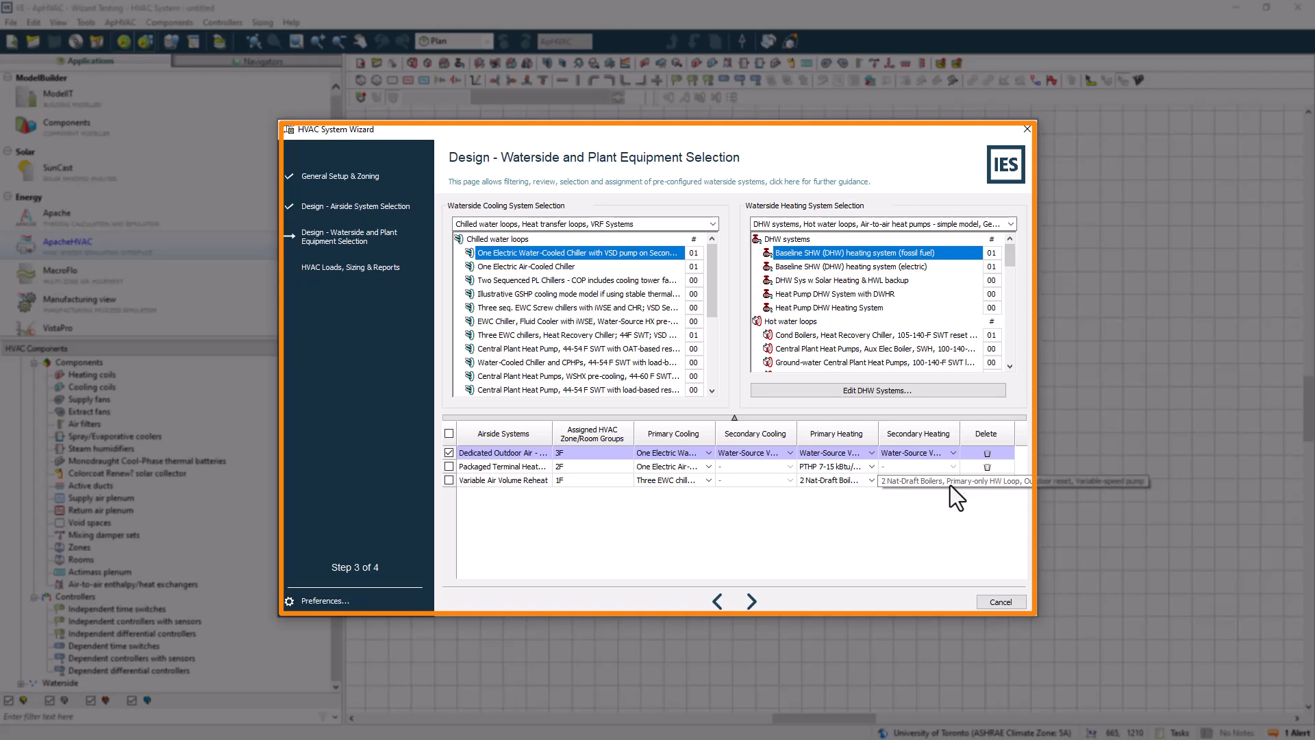
click(449, 453)
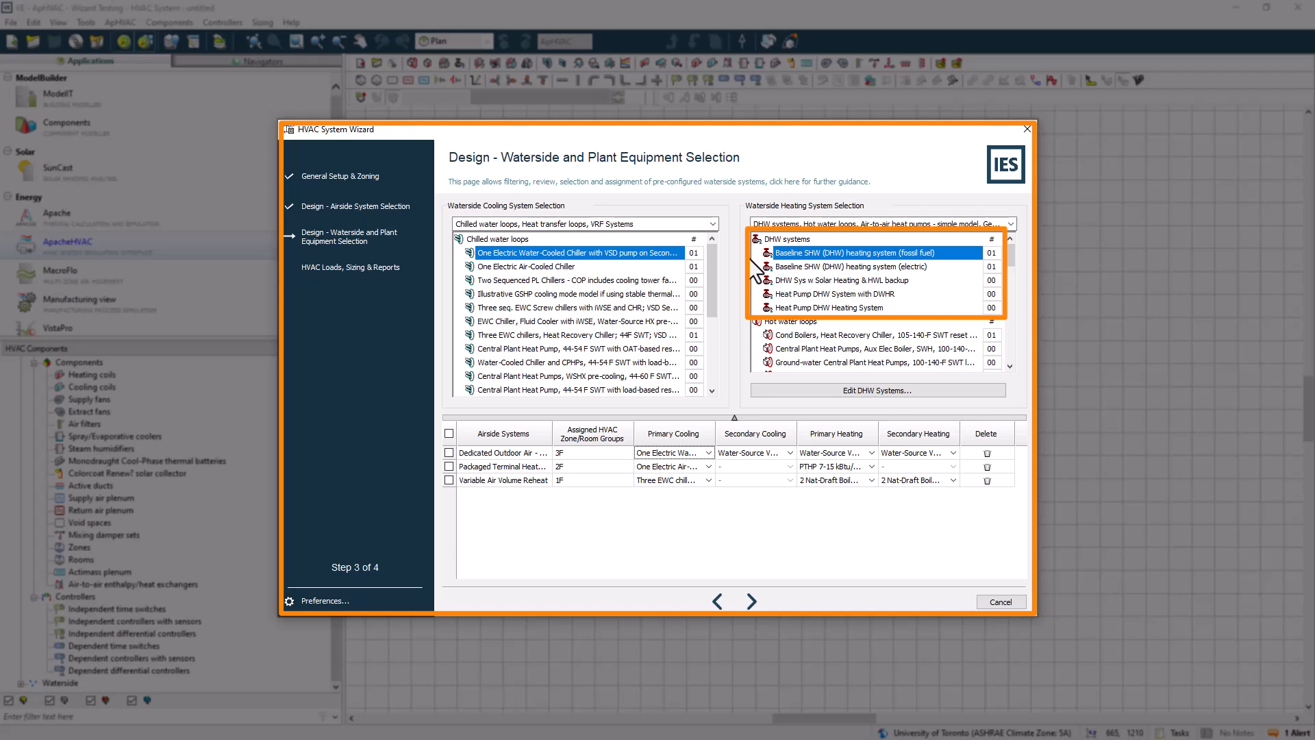
click(827, 392)
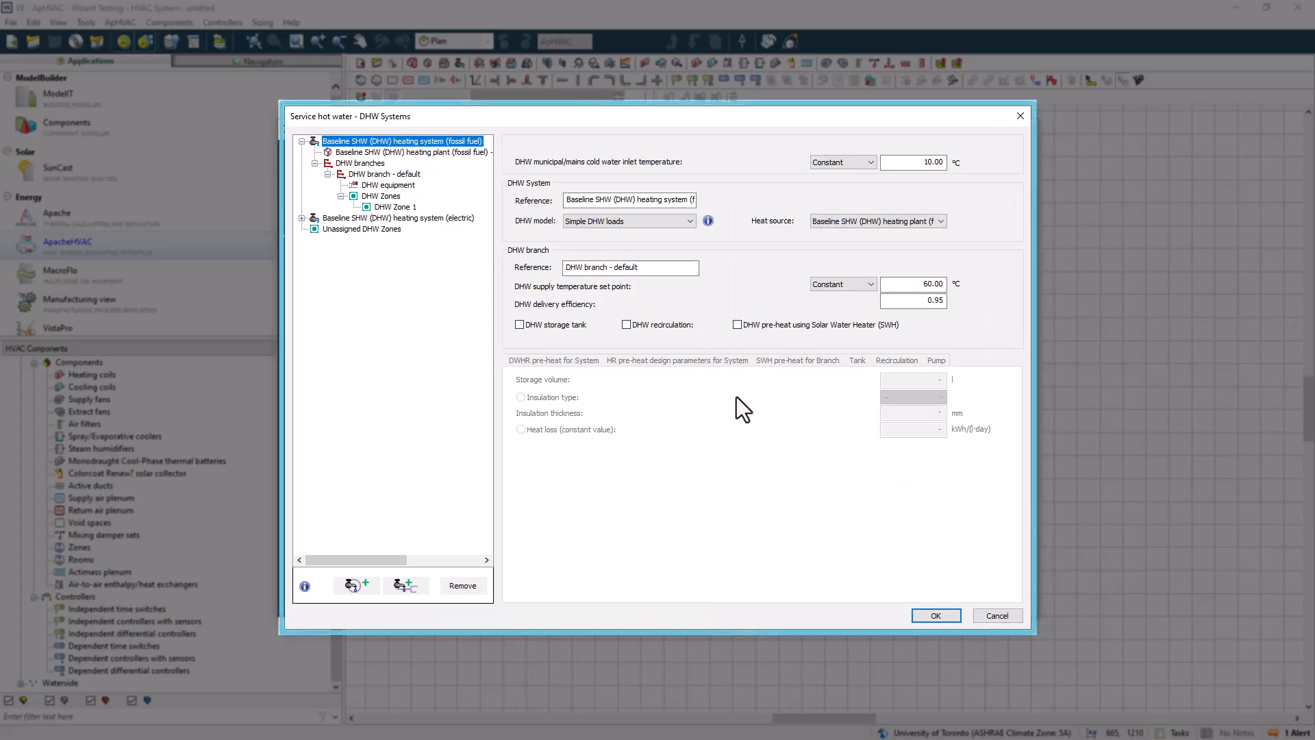
click(929, 615)
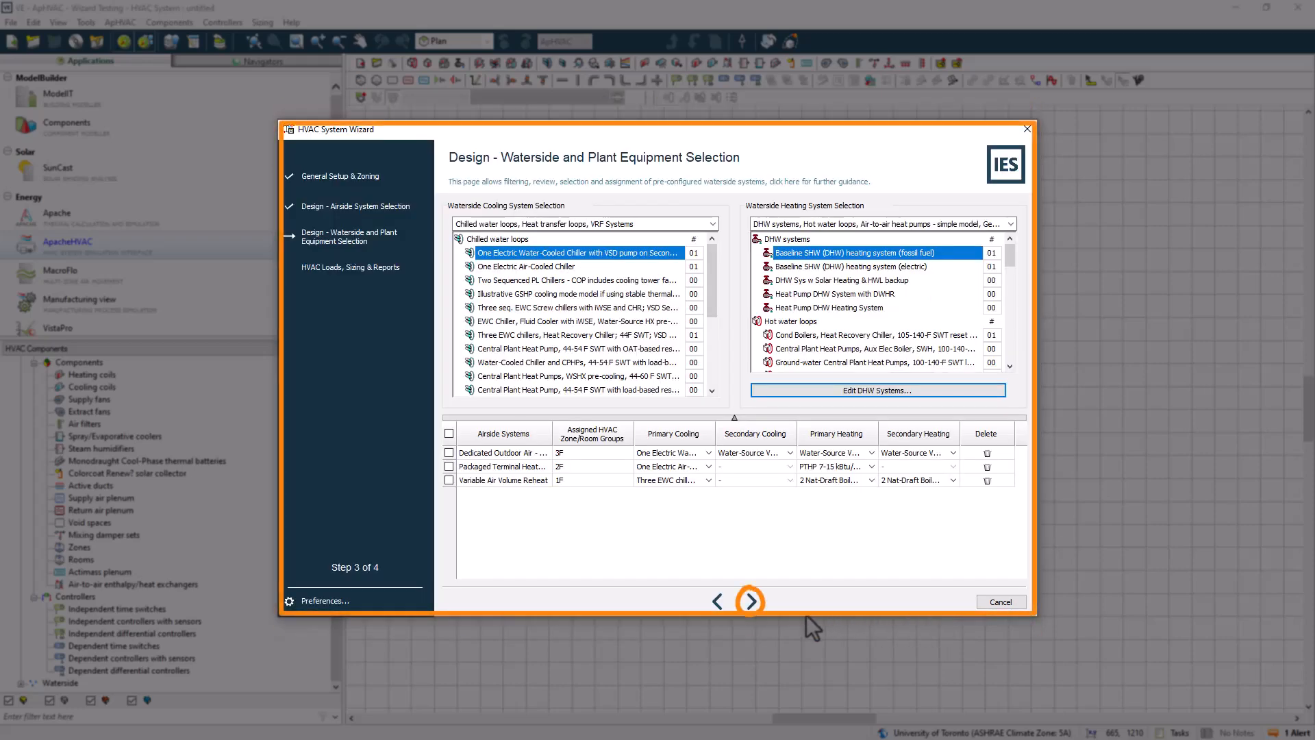
Advance to the loads, sizing and reports page and finish the wizard to build the HVAC systems
click(750, 601)
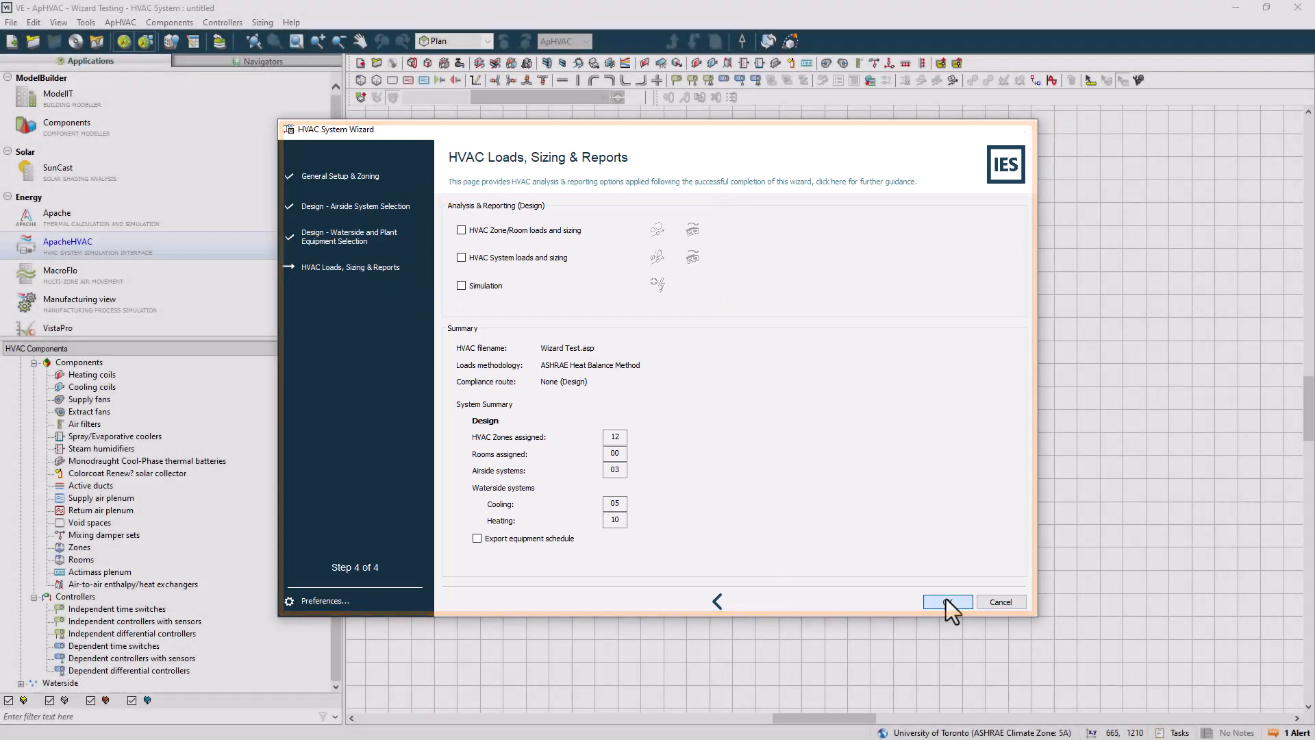
click(946, 600)
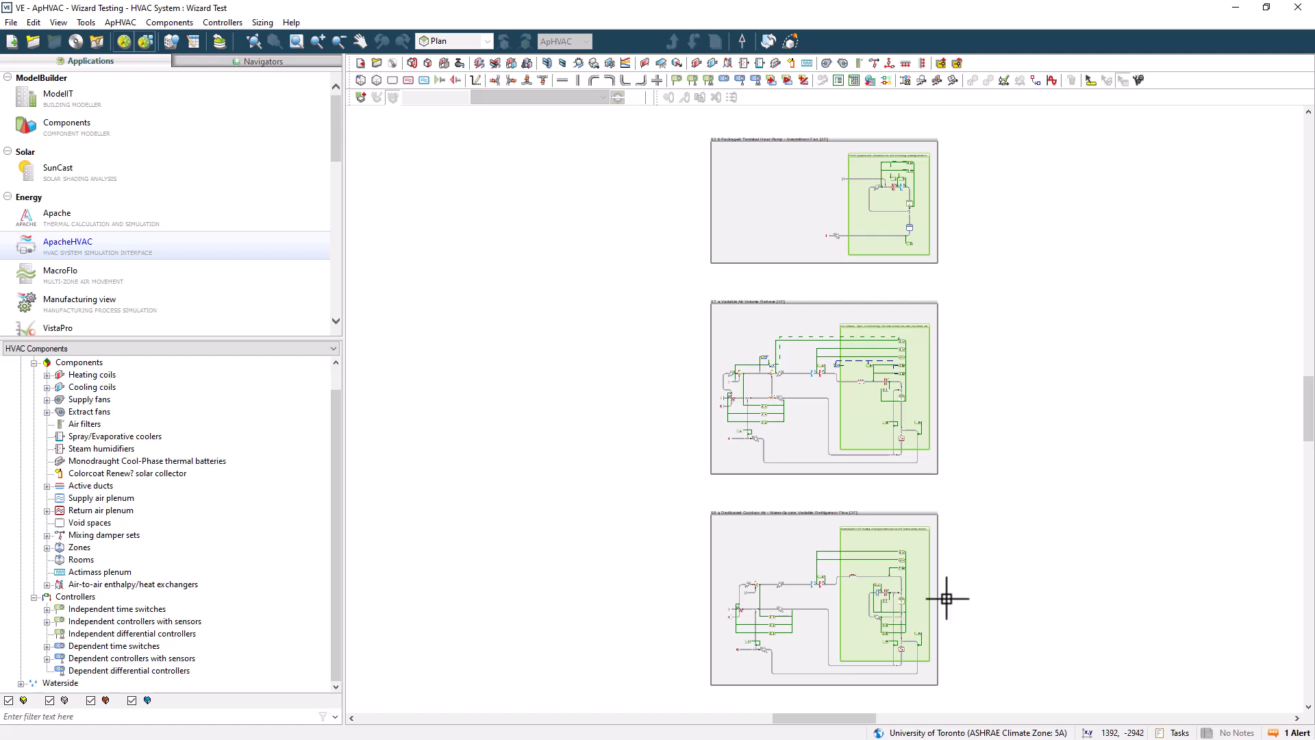
Inspect the generated PTHP heating and cooling coils and the DOAS heating coil settings
scroll(873, 214, up, 5)
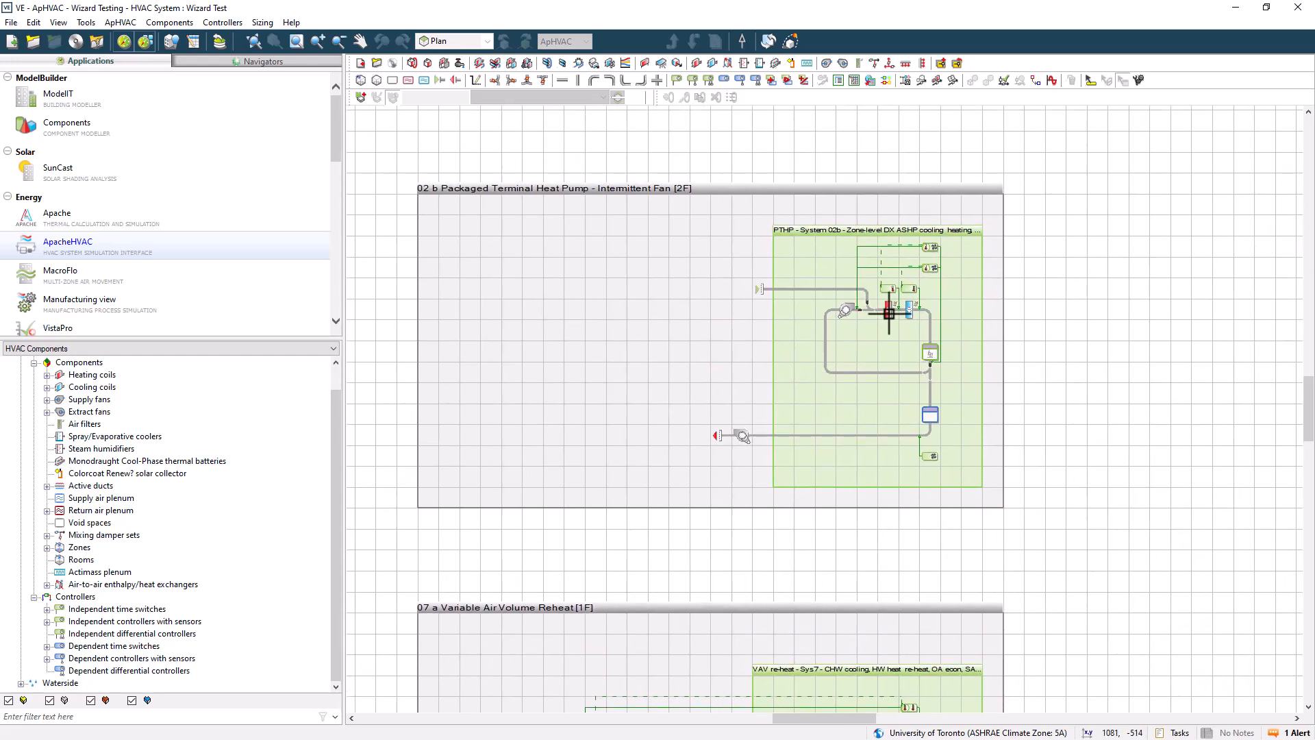
double_click(889, 309)
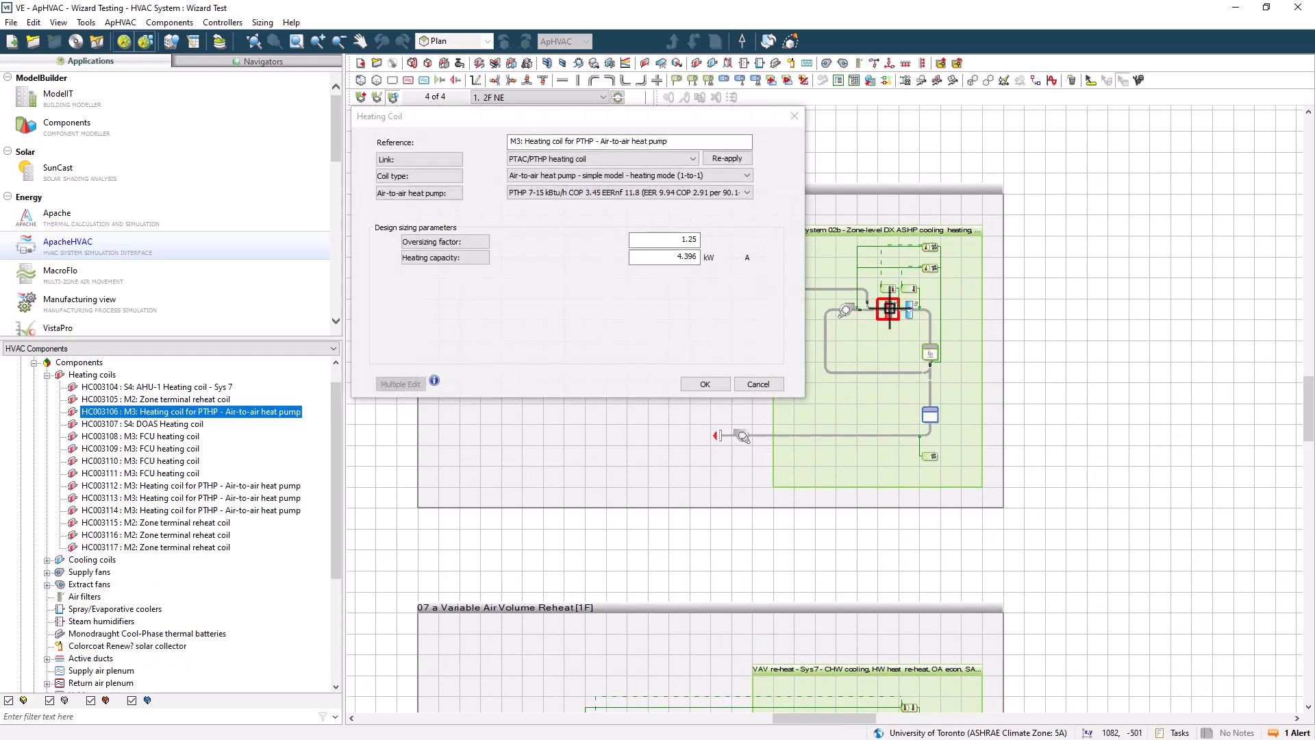
click(701, 384)
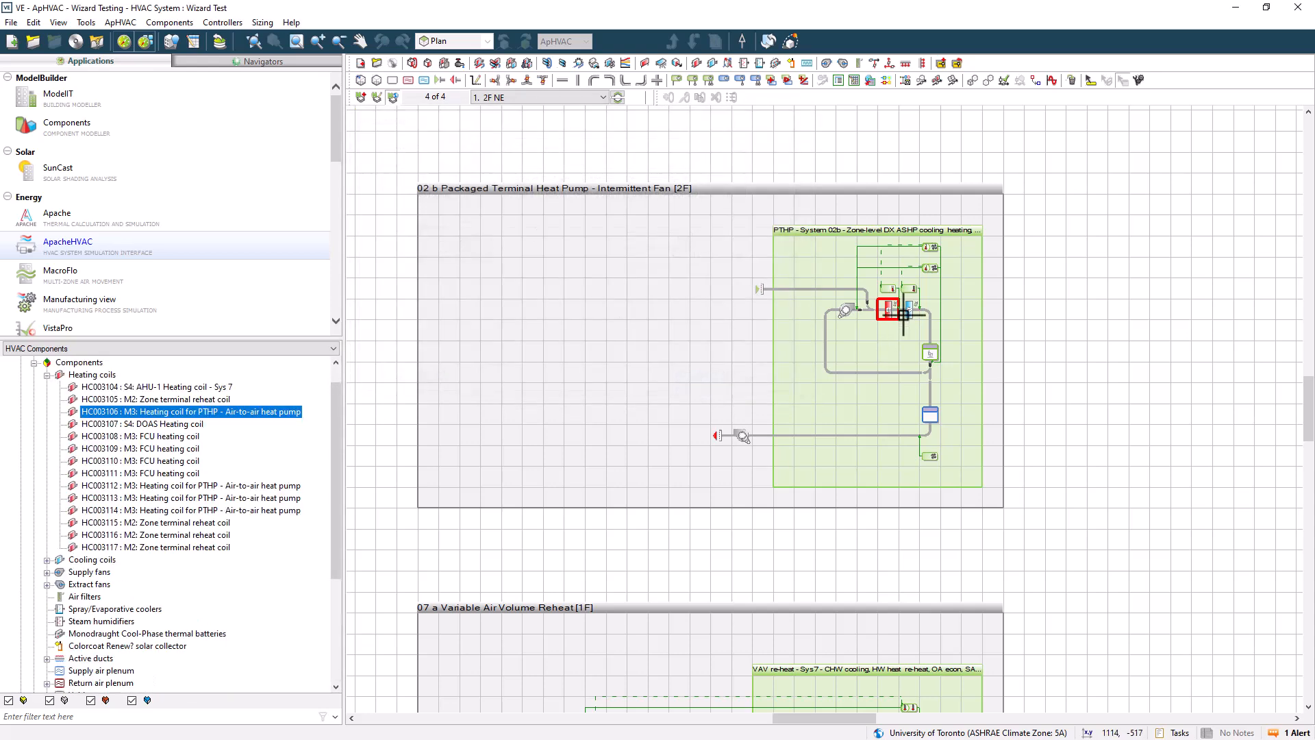
double_click(909, 309)
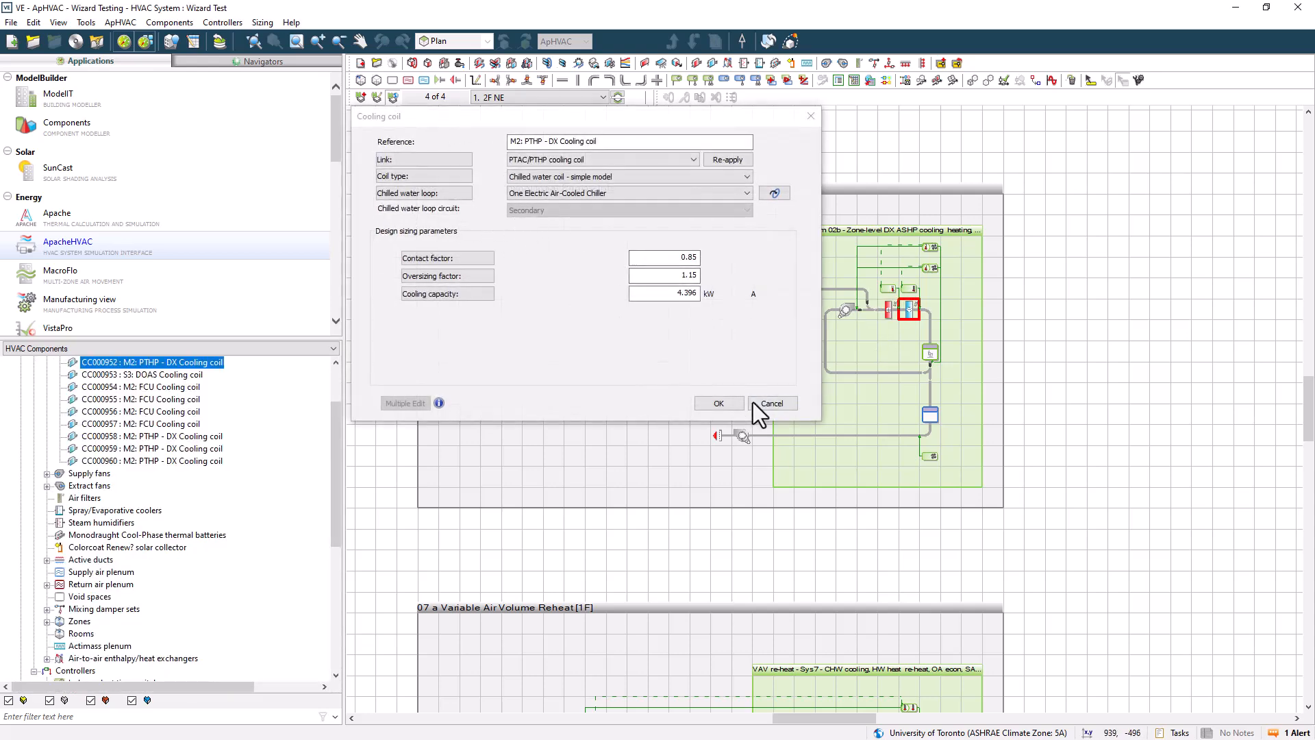
click(719, 403)
scroll(725, 215, down, 12)
scroll(735, 352, down, 2)
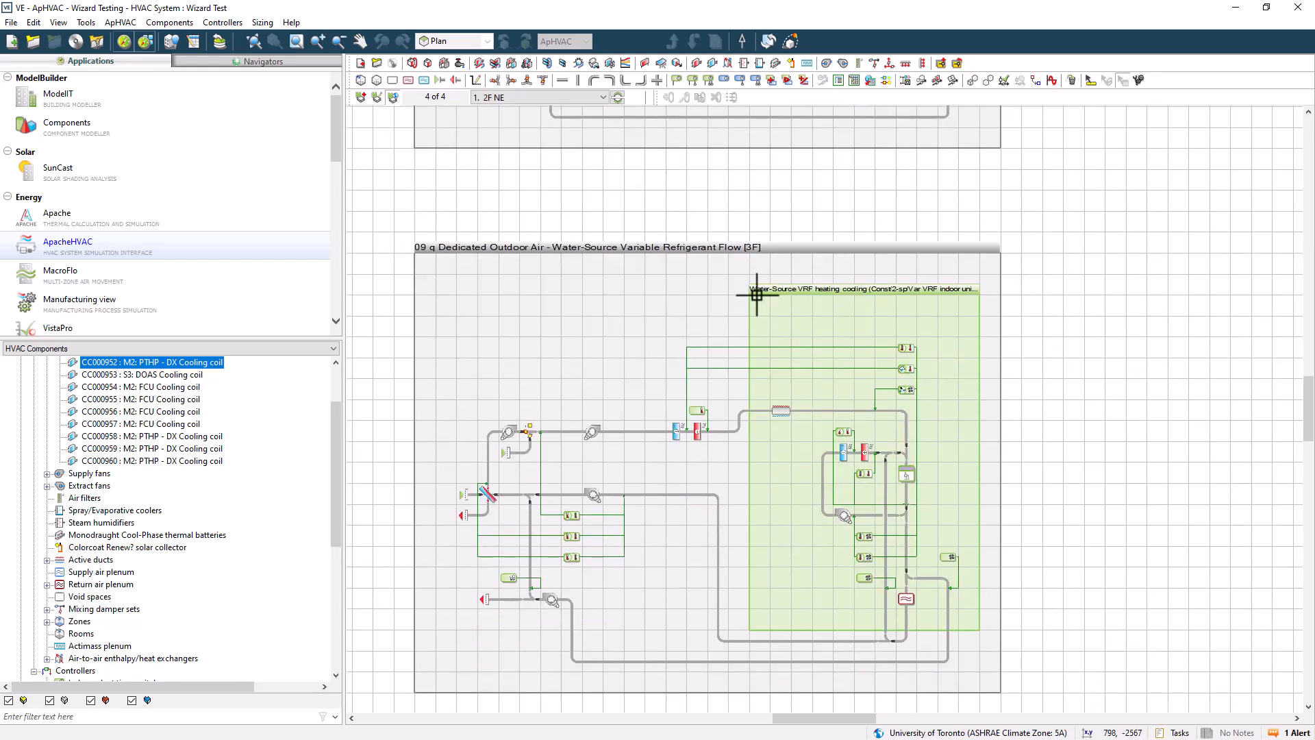
double_click(700, 432)
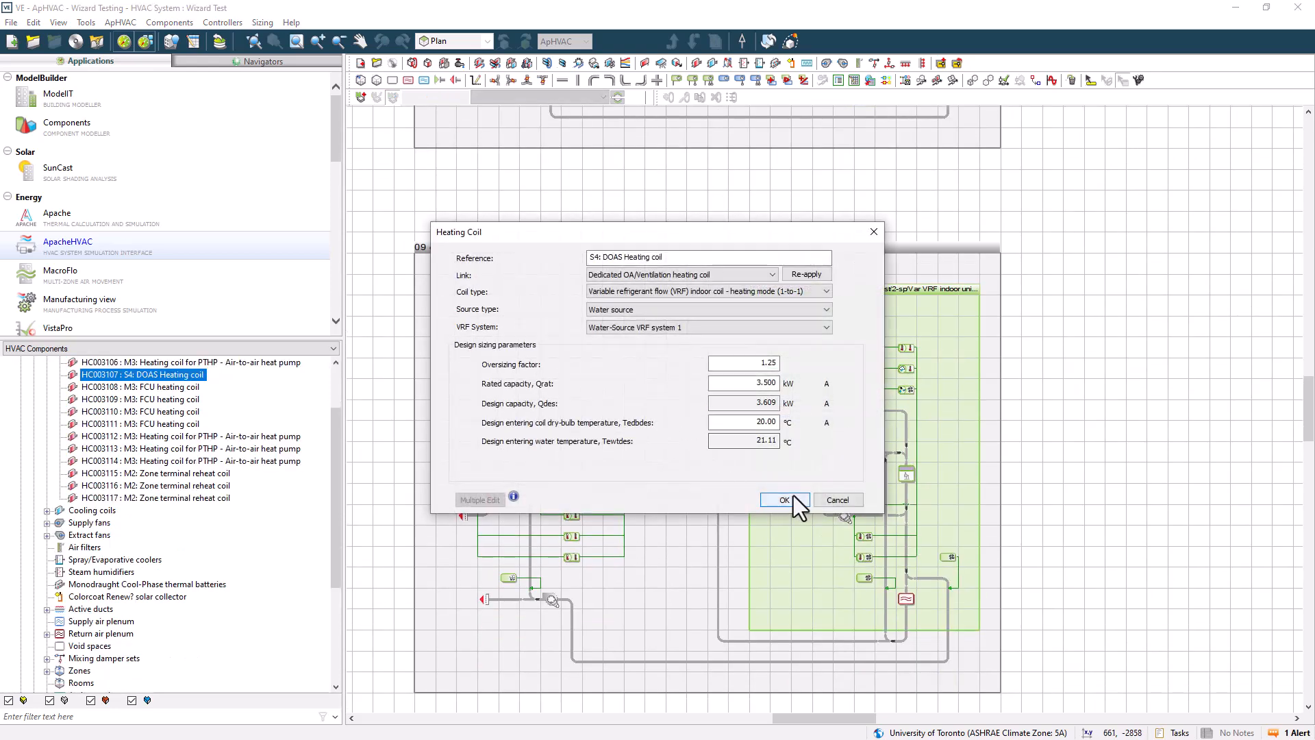
click(783, 498)
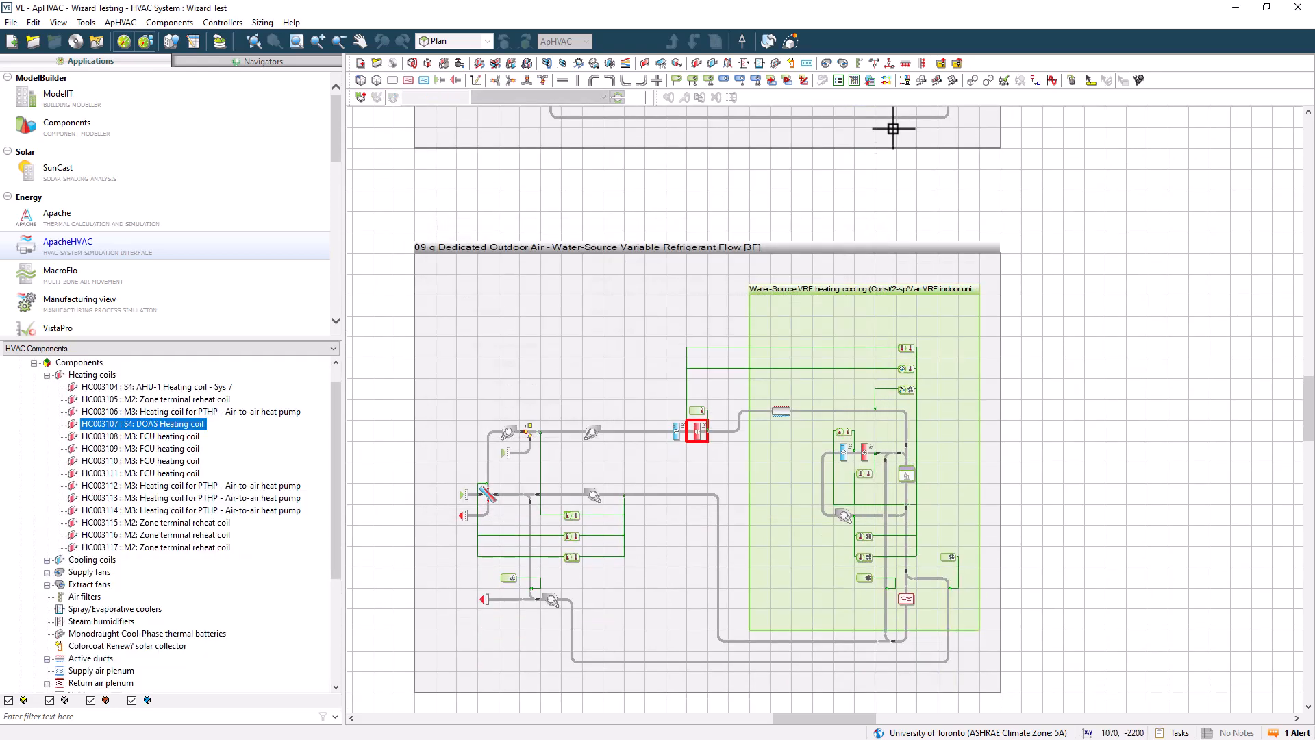
Save the current system, reopen the System Wizard on the existing Wizard Test file, and advance to the last page
click(907, 85)
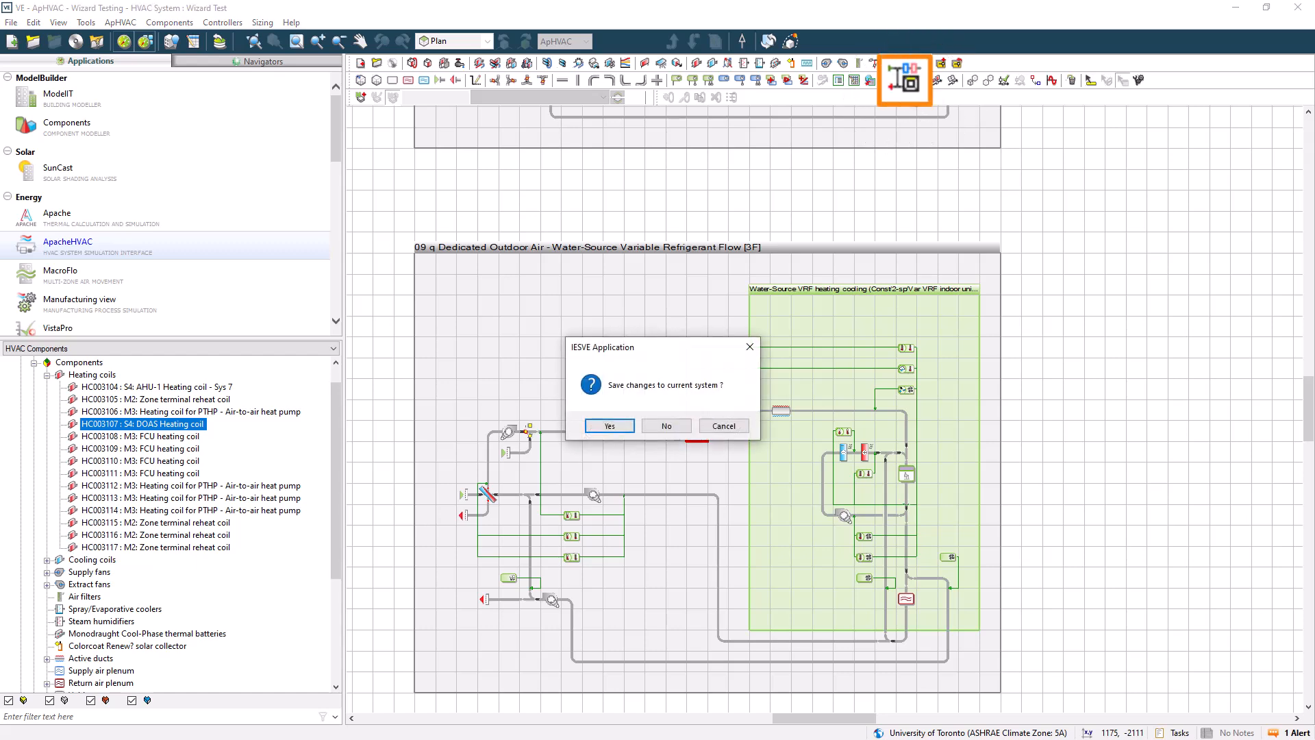
click(610, 426)
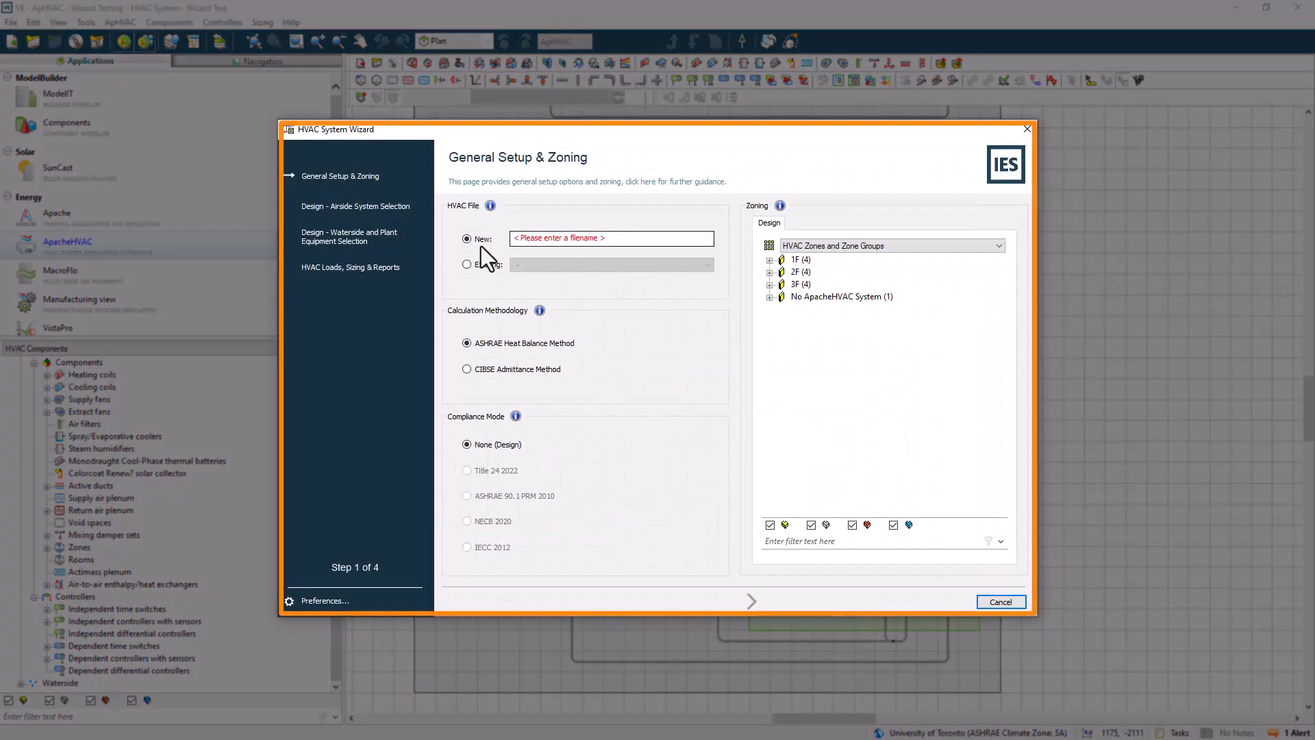
click(467, 265)
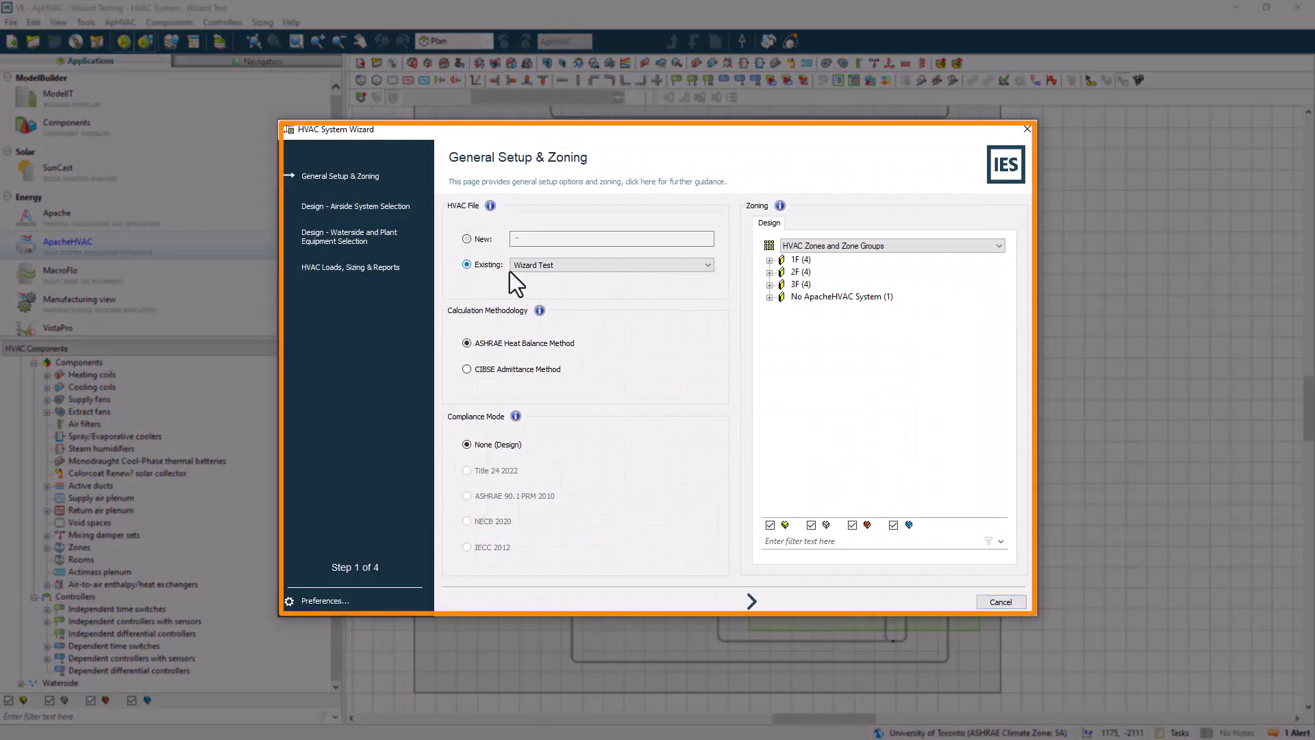
click(751, 601)
click(752, 601)
click(751, 600)
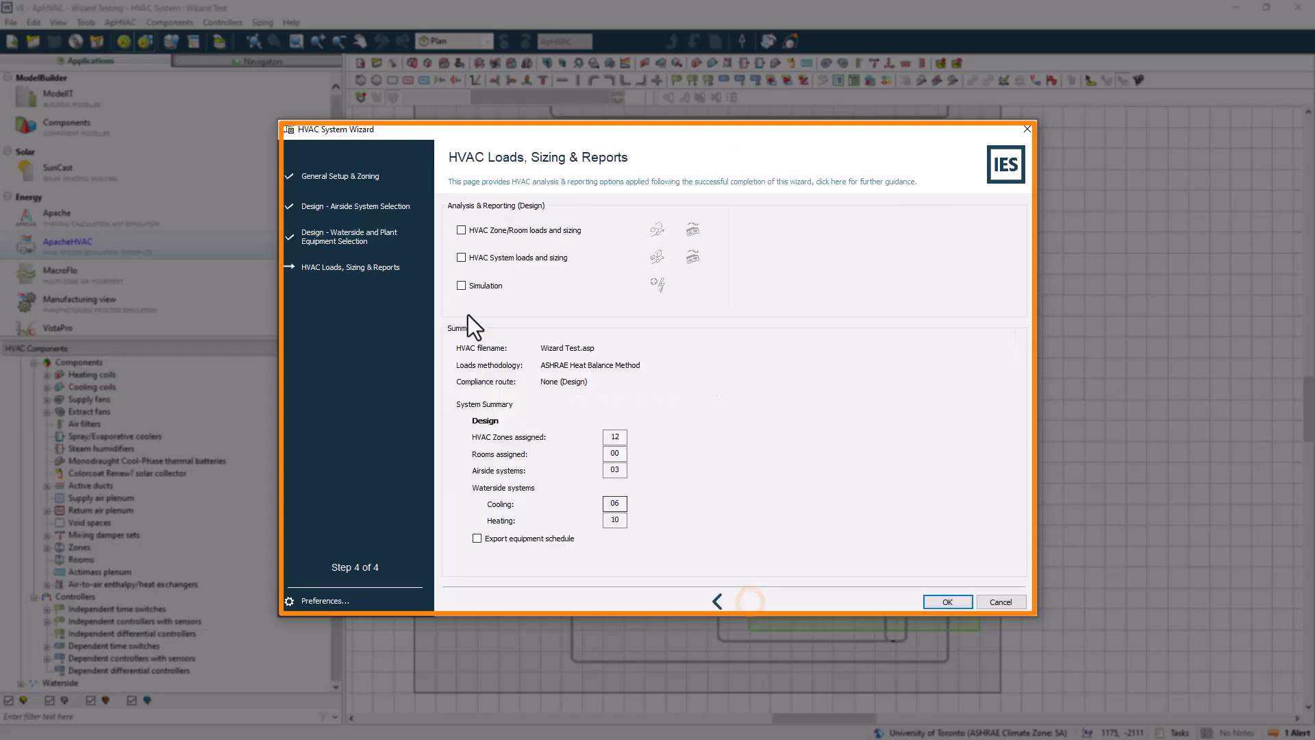
Enable the simulation, HVAC system loads and sizing, and HVAC zone/room loads and sizing analyses
click(462, 282)
click(461, 257)
click(461, 230)
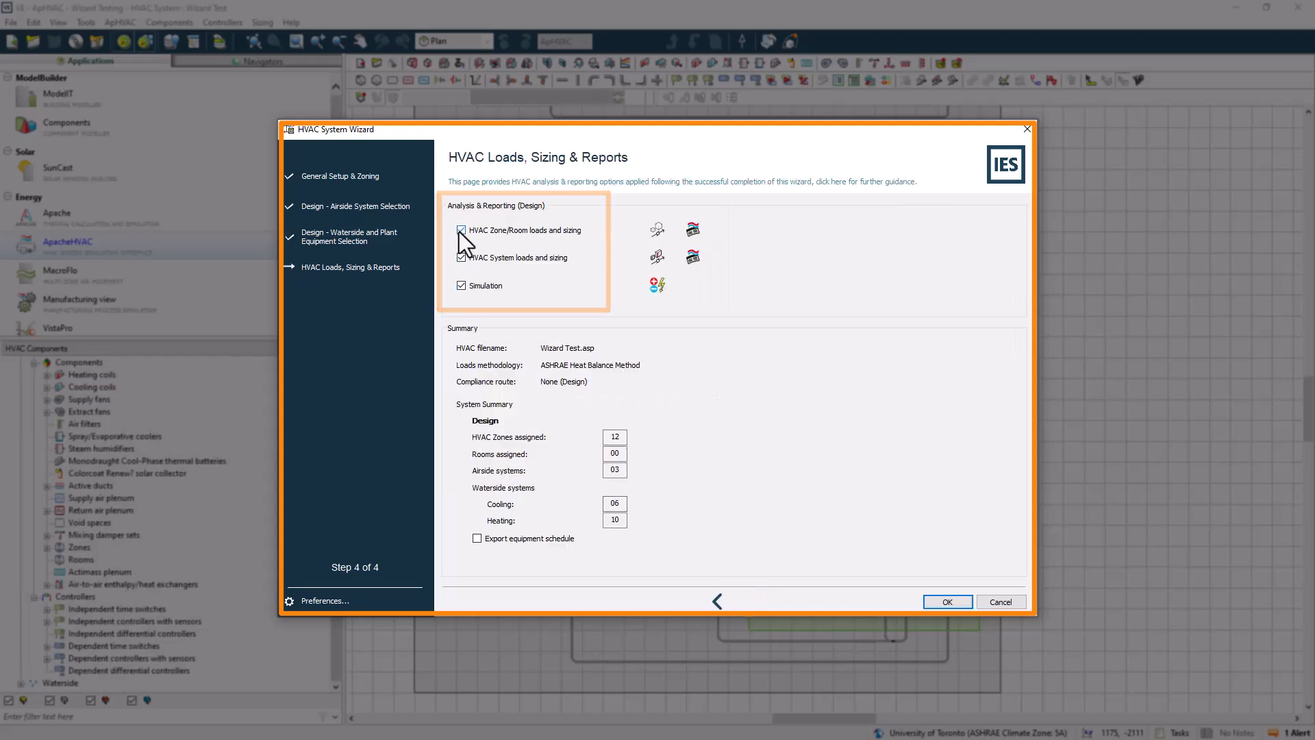
Review the zone/room loads calculation settings and room and zone report options, then save and exit
click(653, 232)
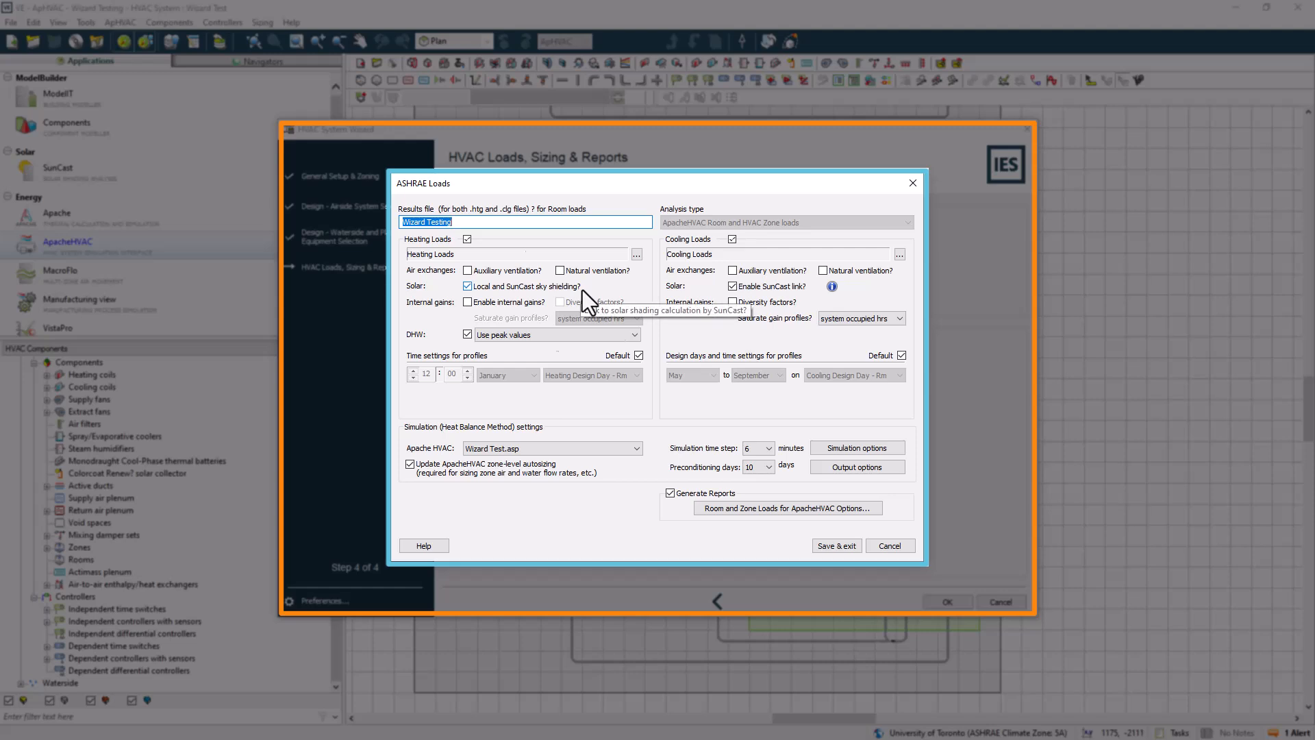
click(525, 312)
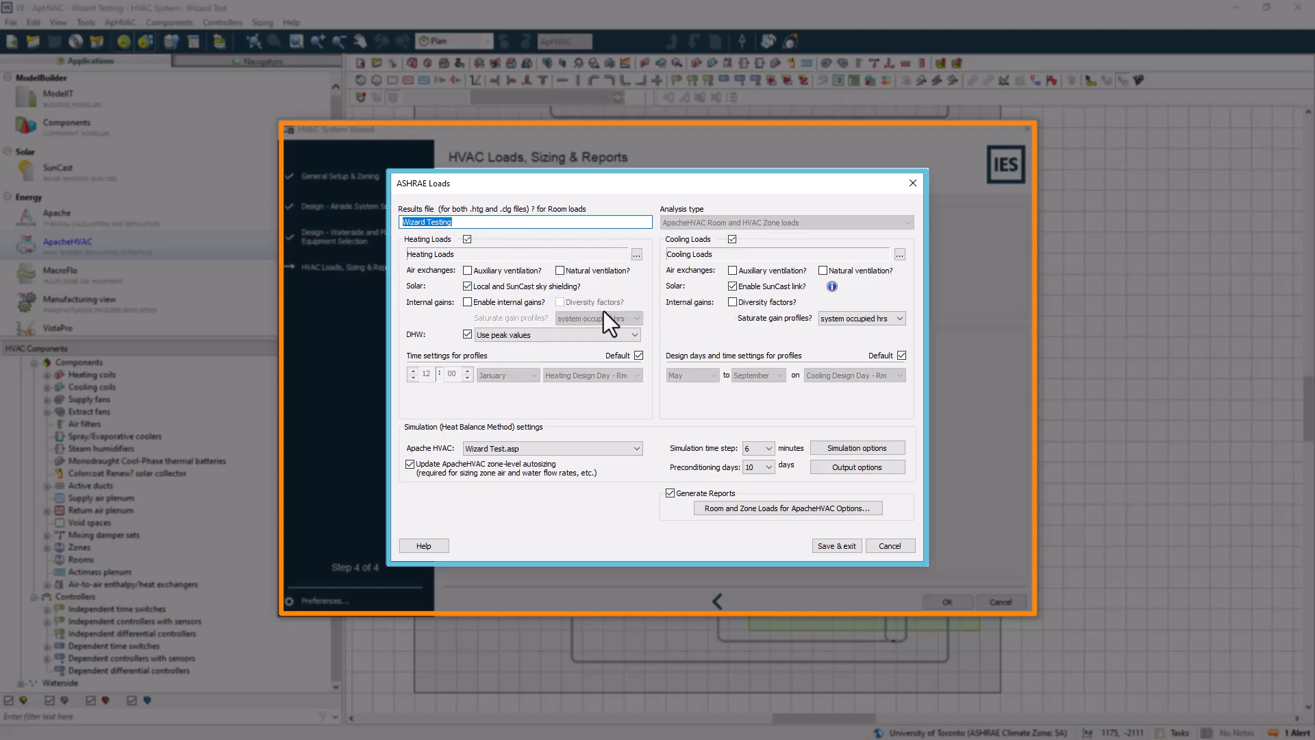
click(692, 294)
click(658, 501)
click(658, 502)
click(669, 494)
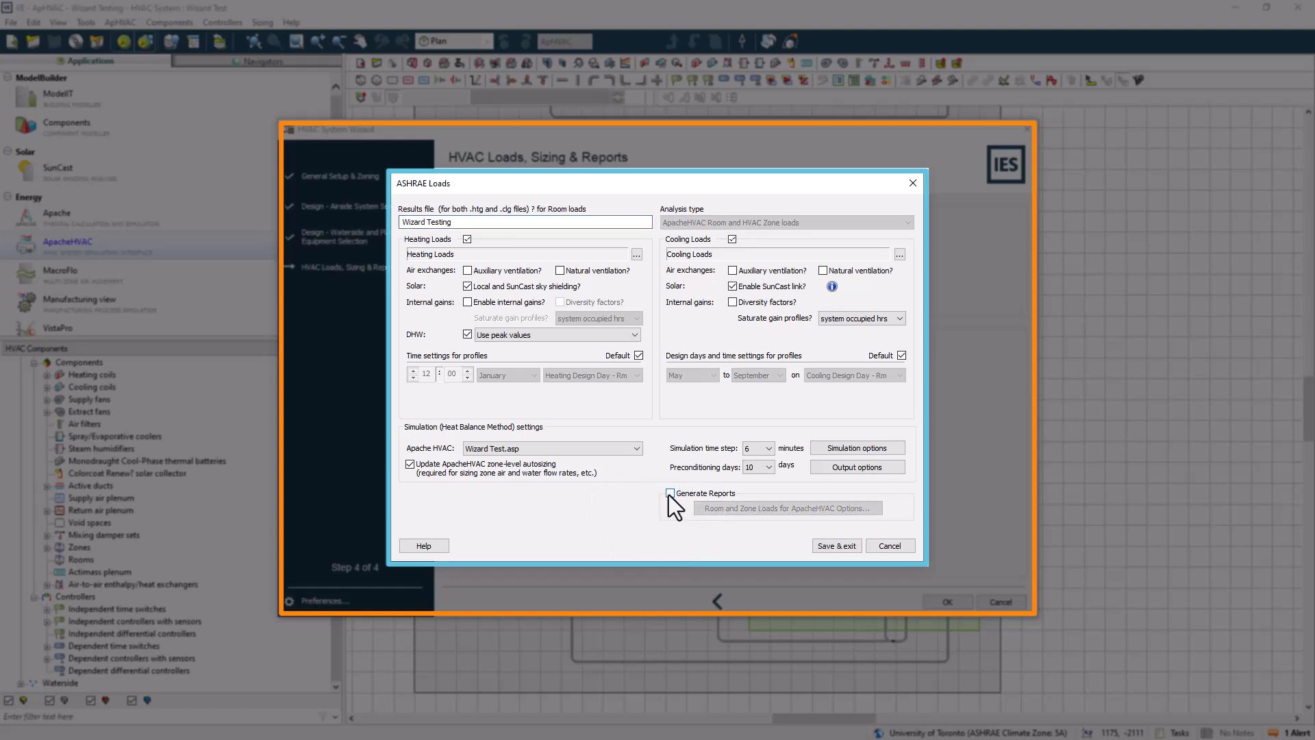
click(669, 494)
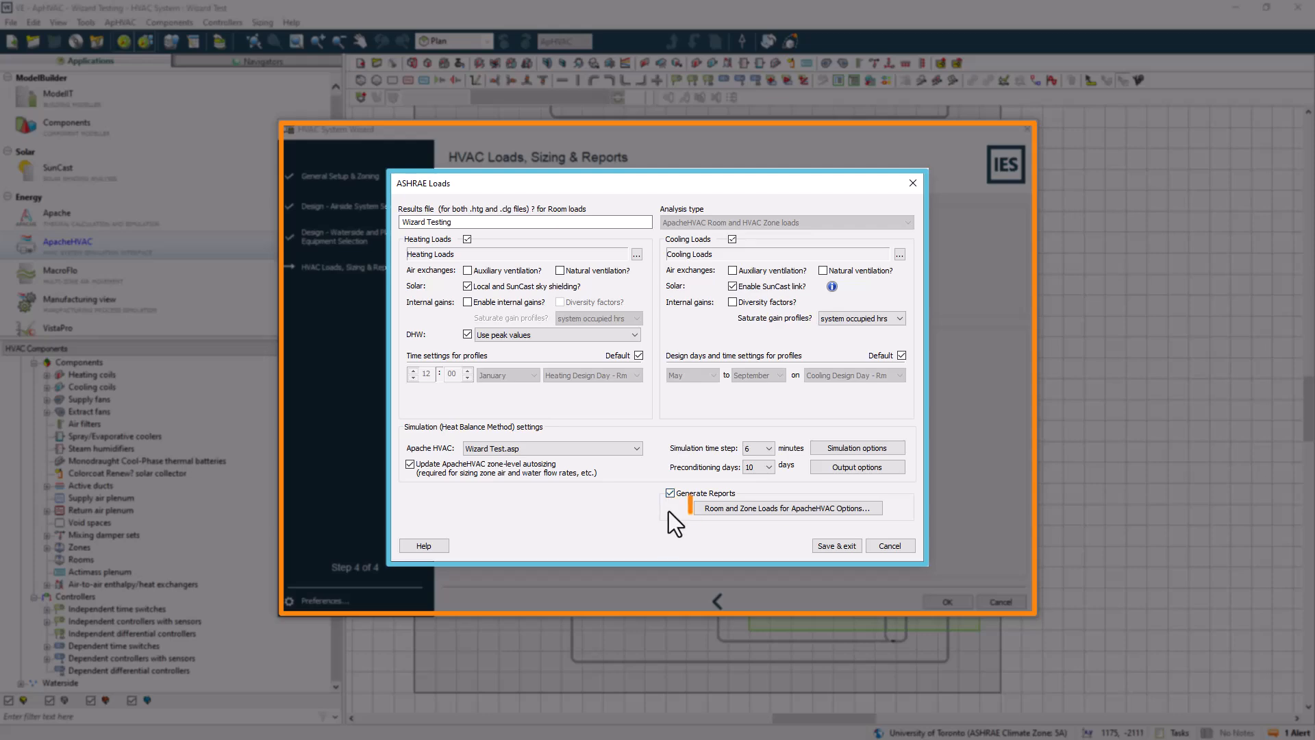
click(776, 511)
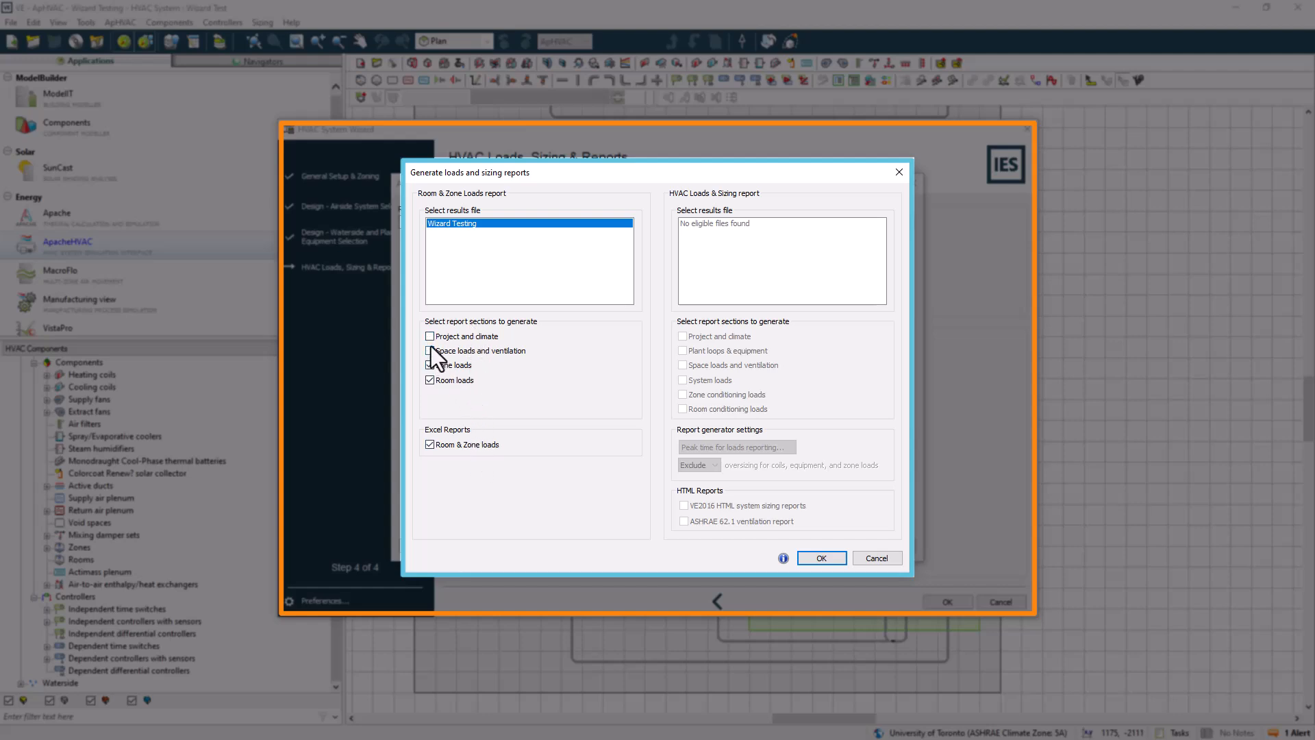
click(820, 559)
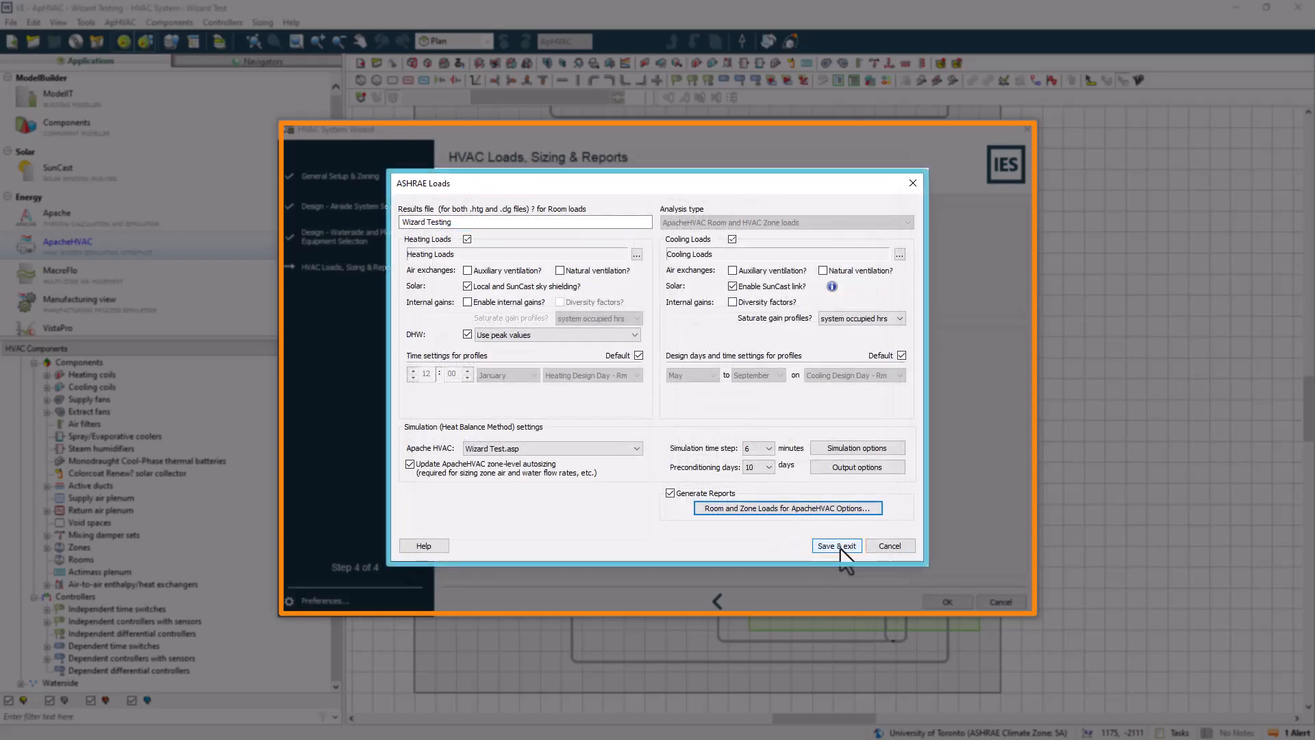
click(842, 549)
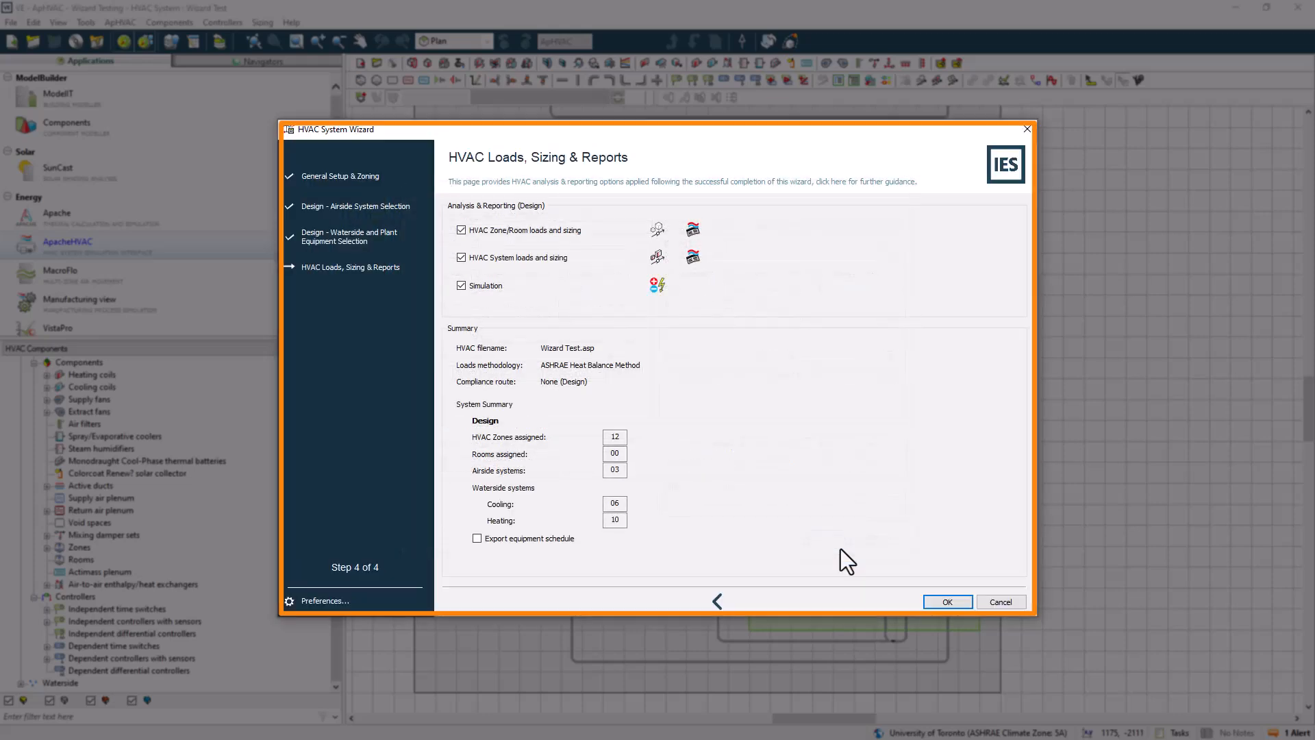
Toggle the Zone loads and Room loads sections in the room and zone loads report options and confirm
click(693, 231)
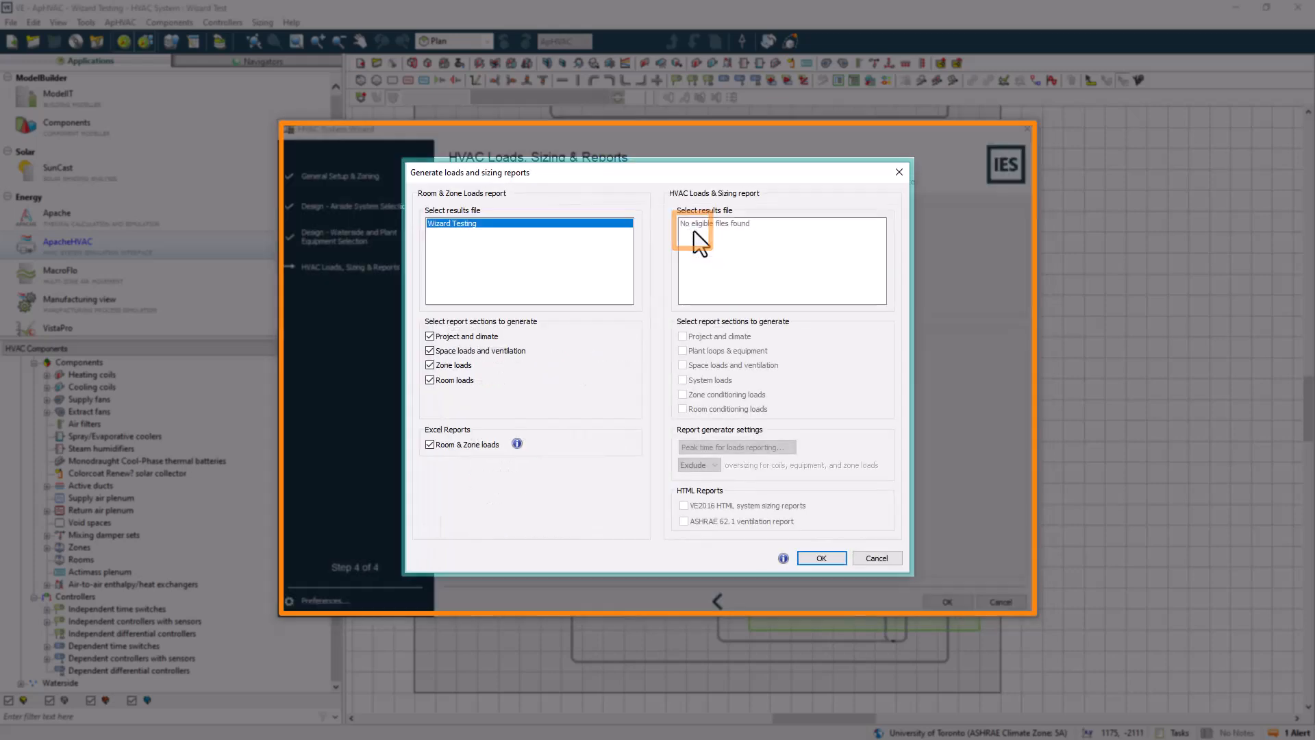
click(430, 365)
click(430, 381)
click(822, 557)
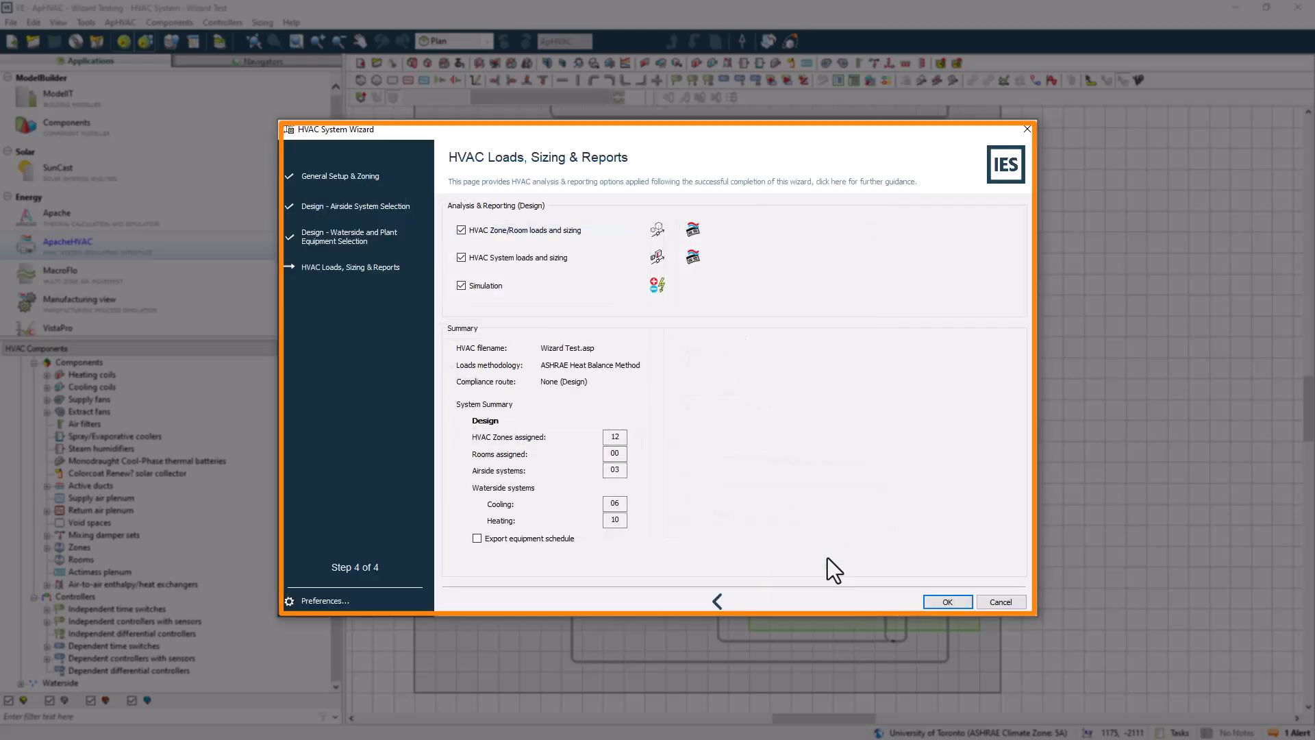
Review the system loads calculation settings and the HVAC loads and sizing report sections and options
click(655, 259)
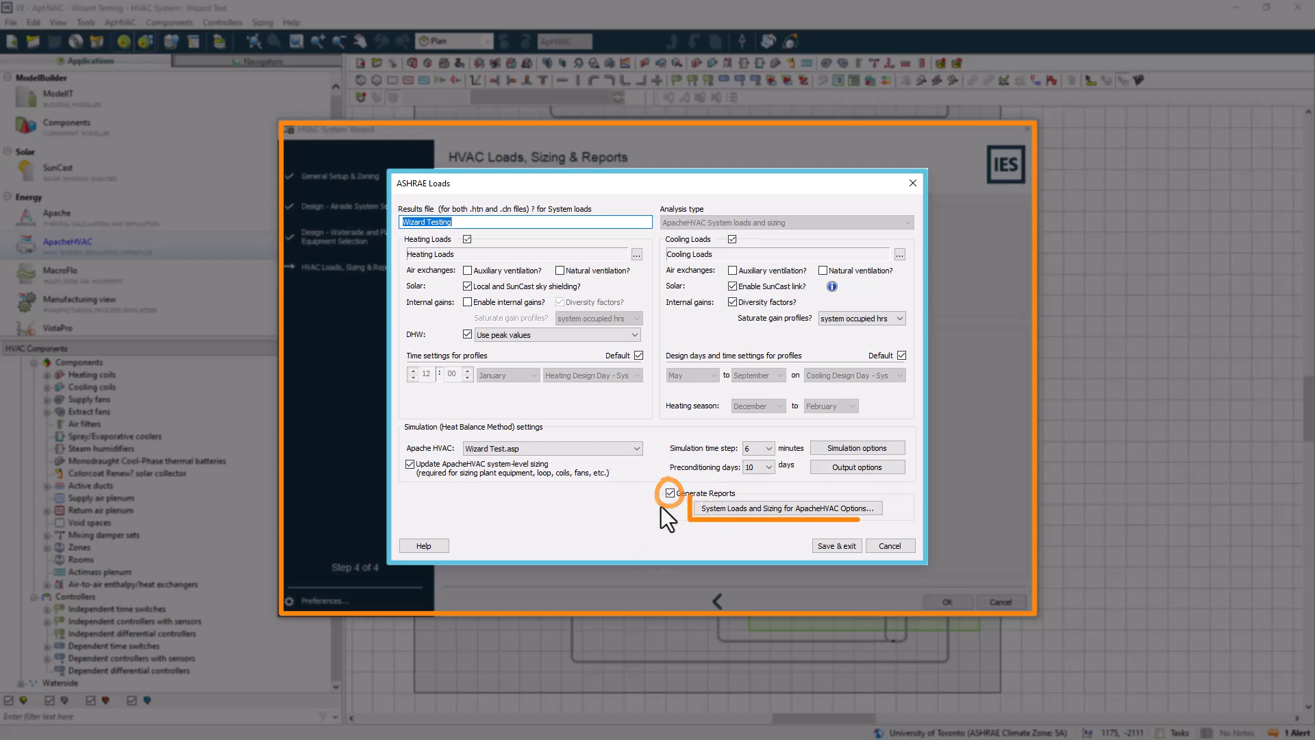
click(732, 509)
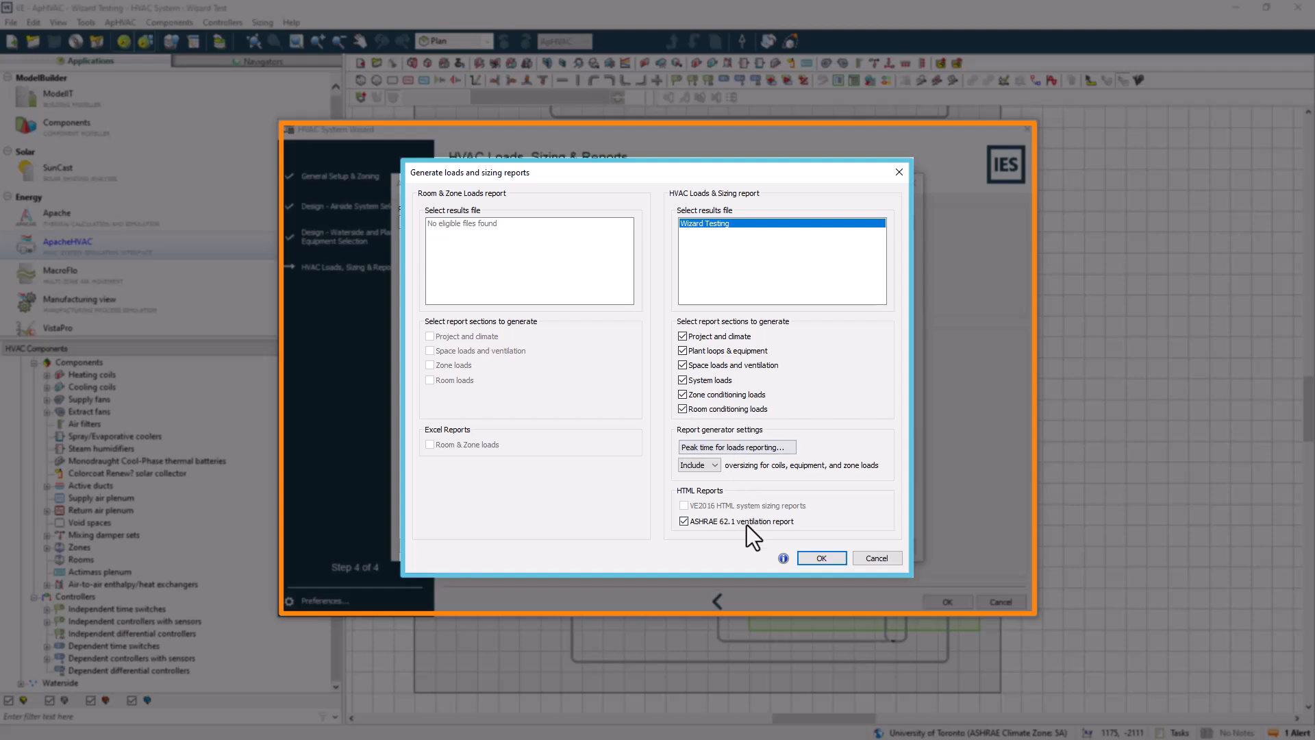
click(767, 450)
click(759, 518)
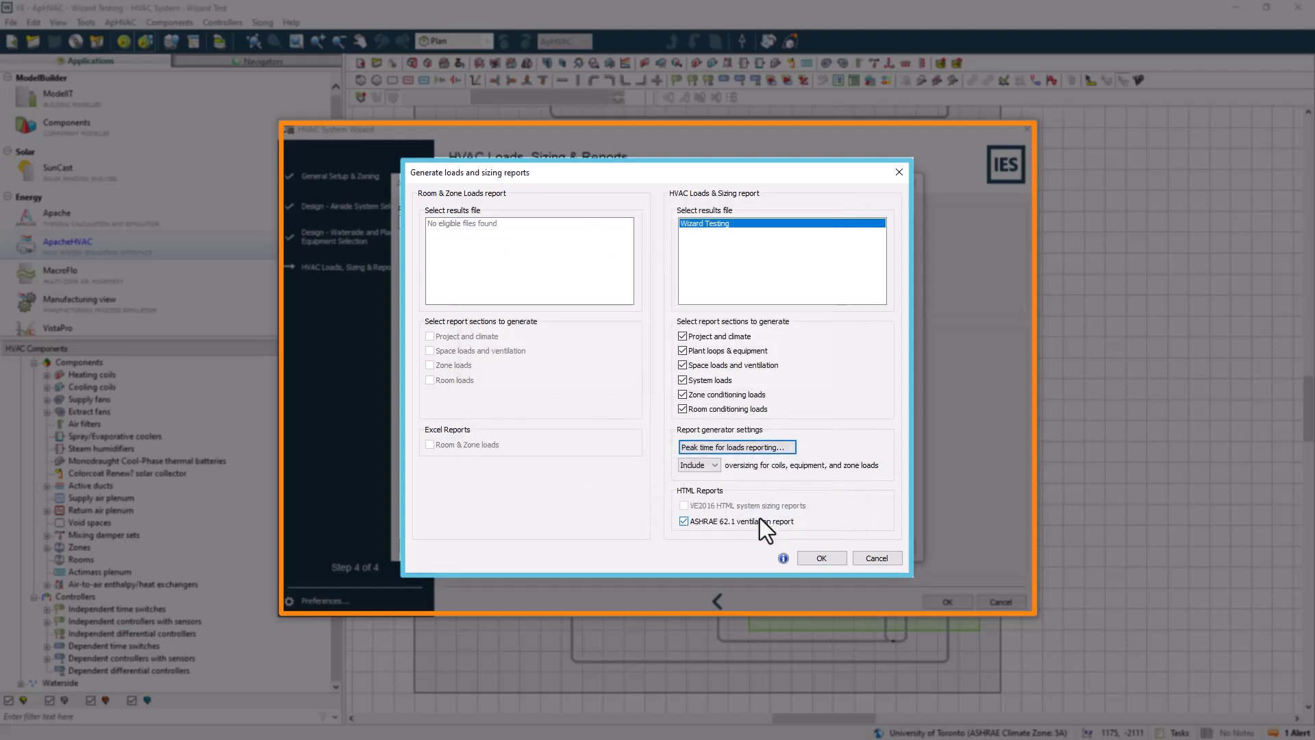
click(717, 473)
click(717, 473)
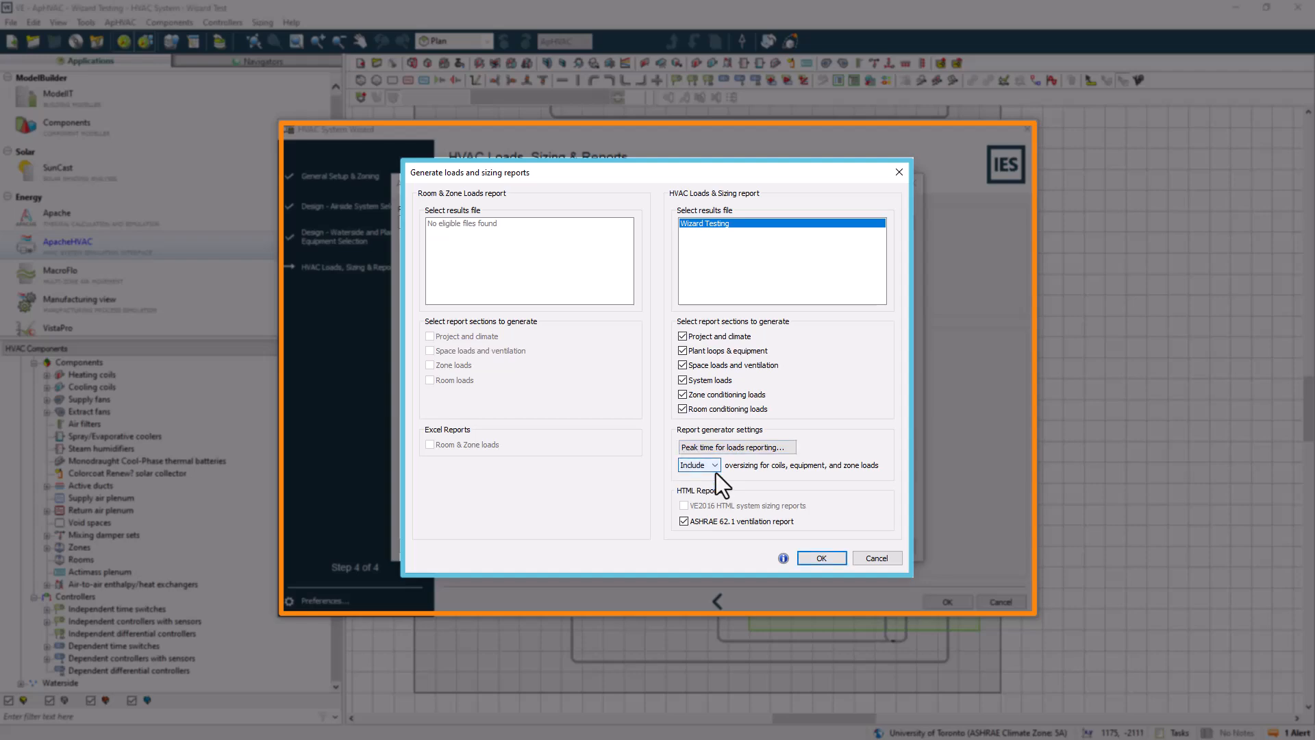
click(822, 558)
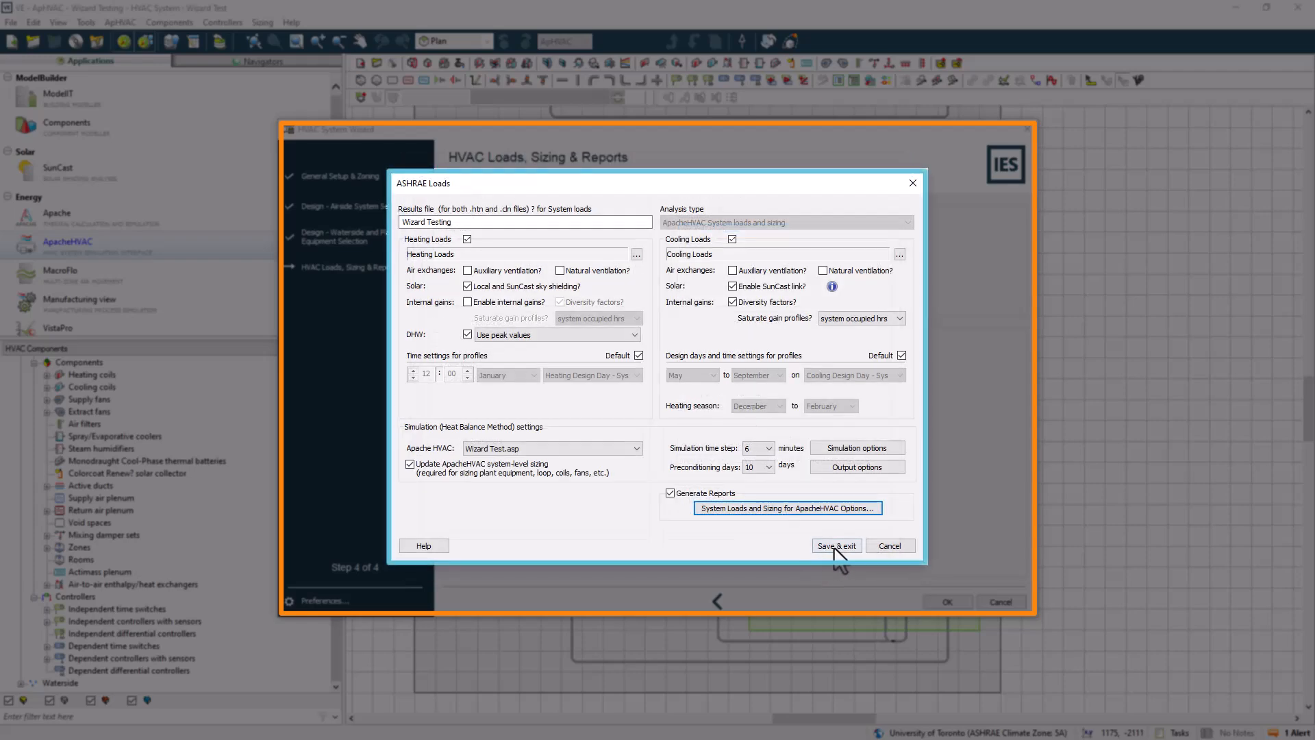
click(831, 546)
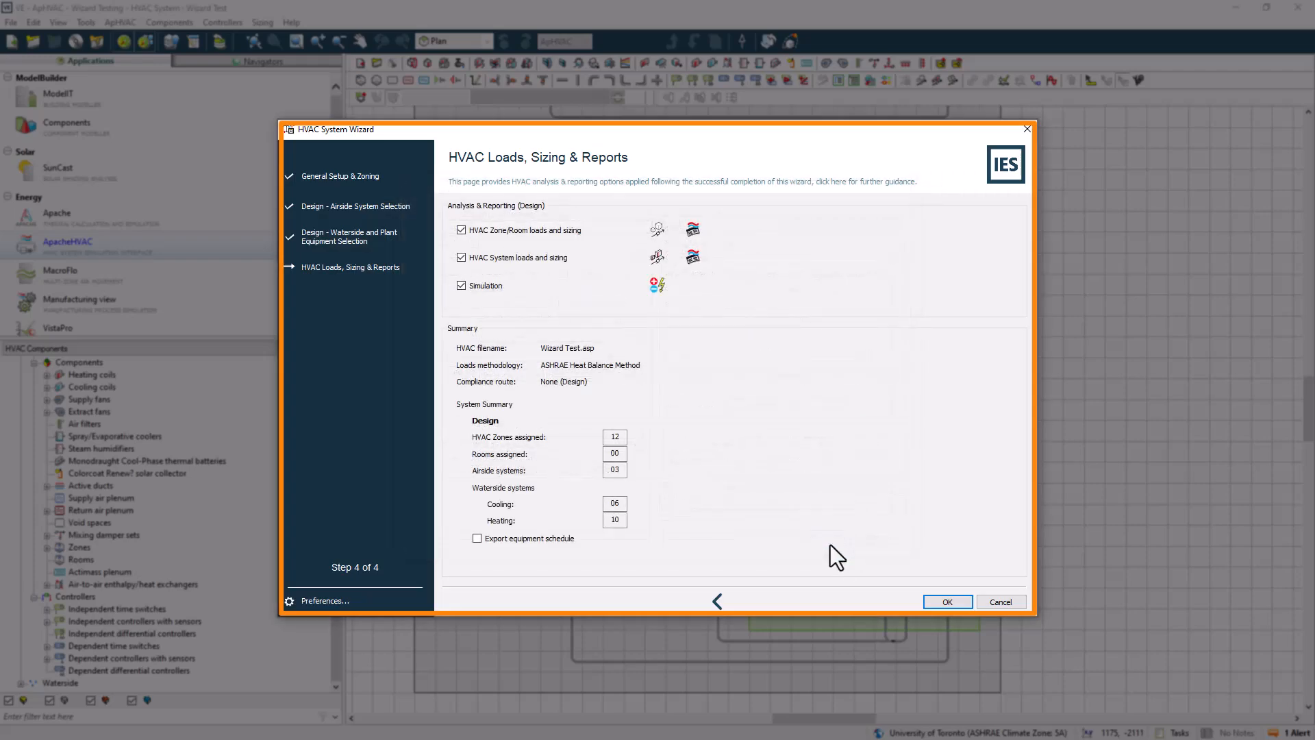
click(688, 266)
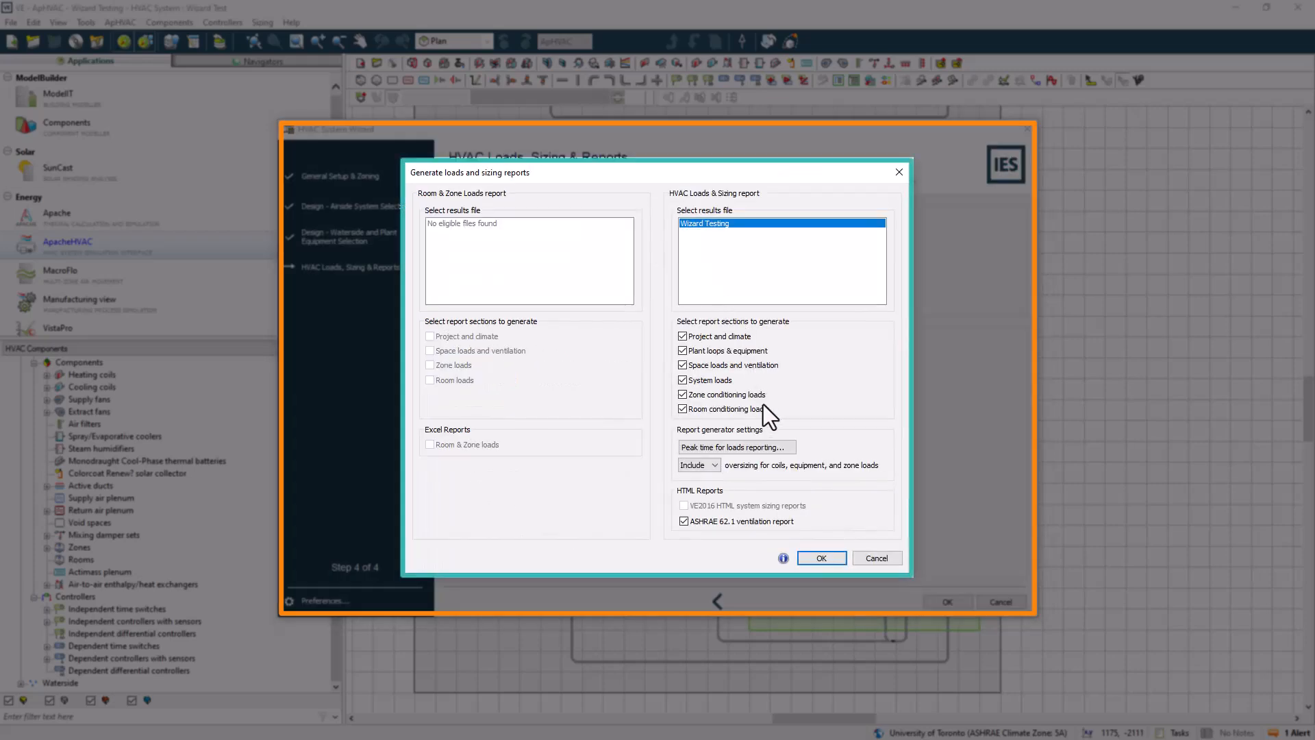
click(821, 558)
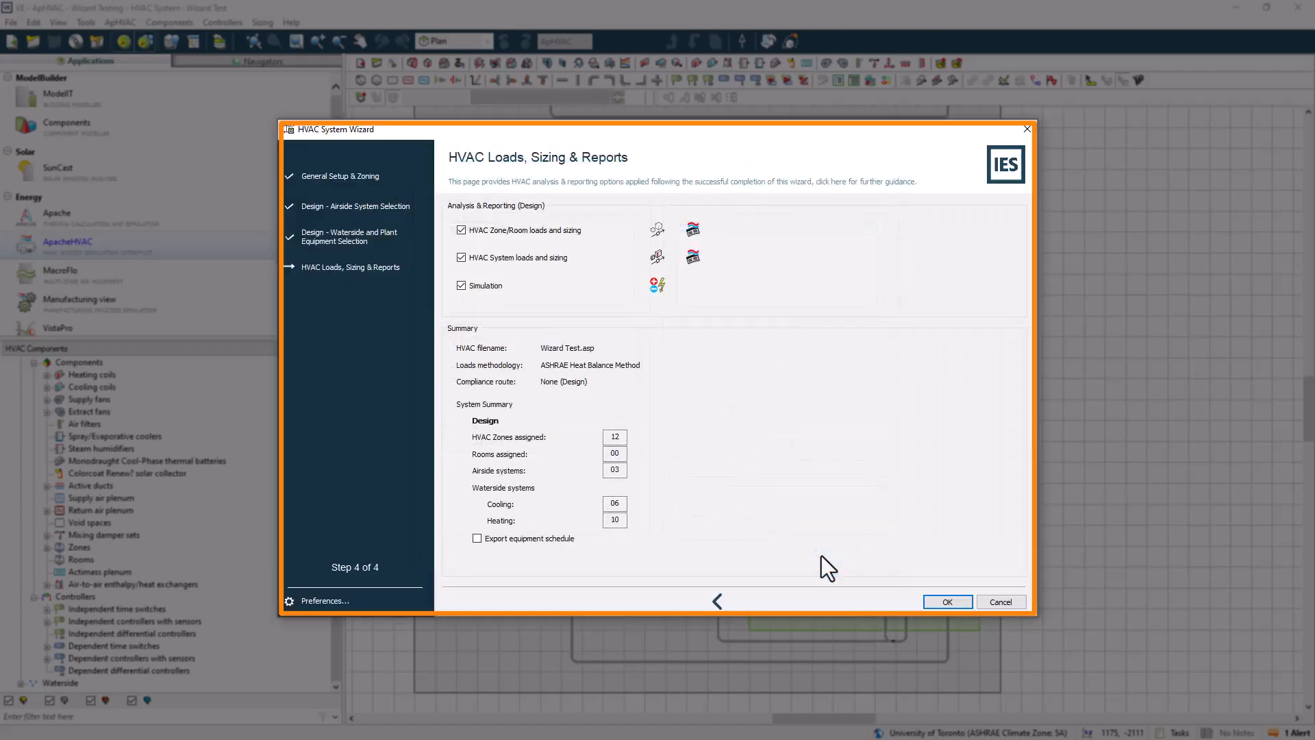
Open the simulation settings and check the ApacheHVAC link to the Wizard Test.asp system file
click(658, 284)
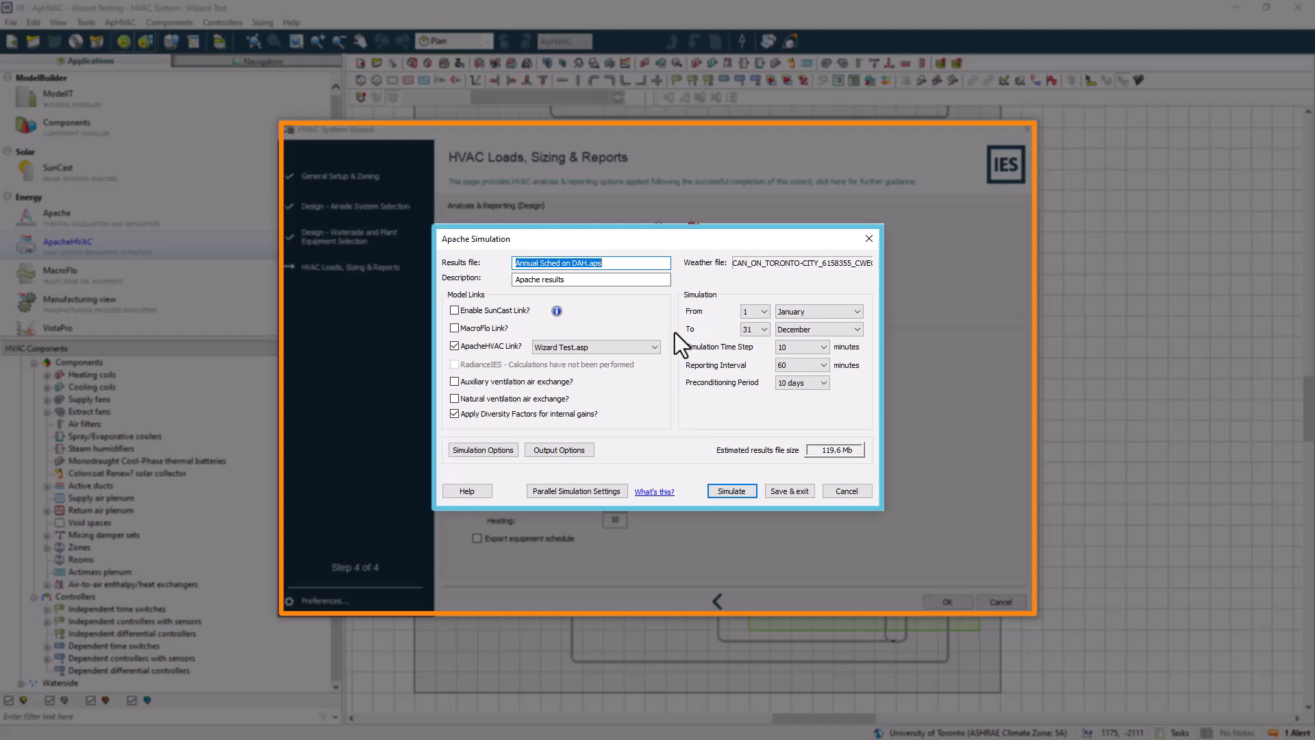
click(454, 346)
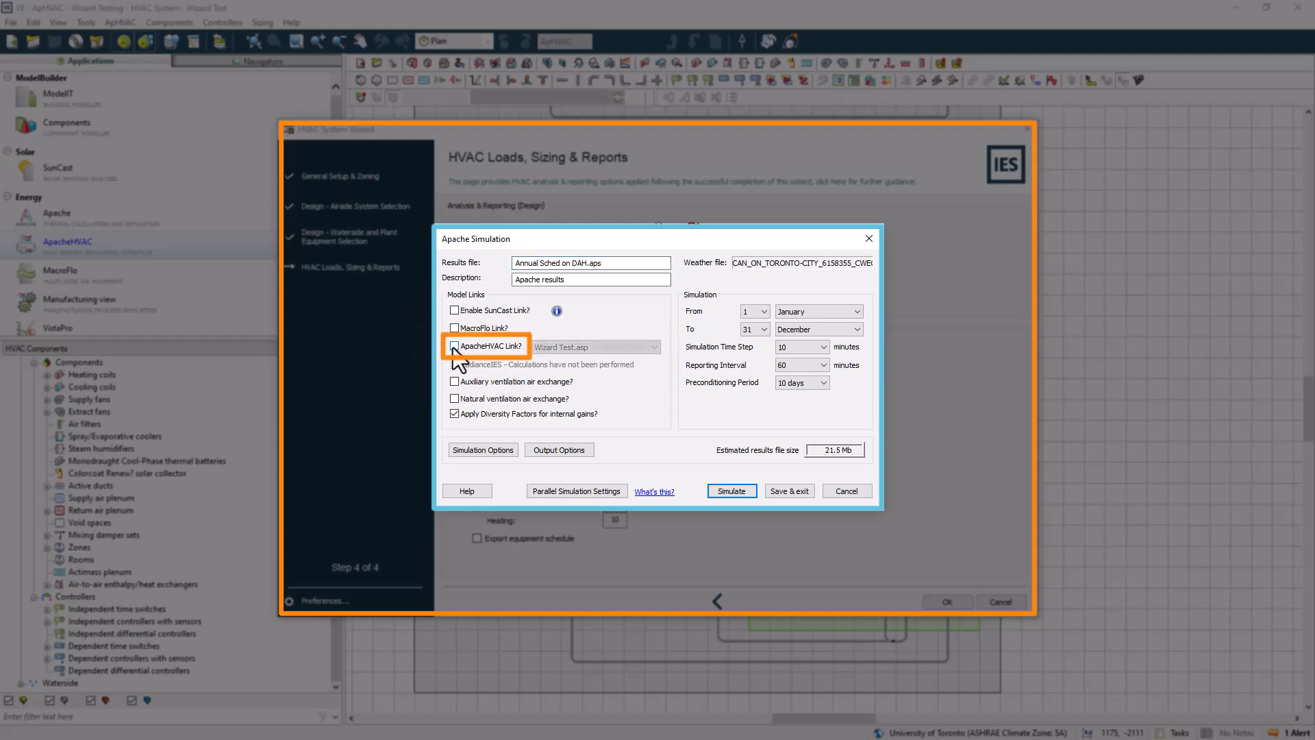
click(455, 346)
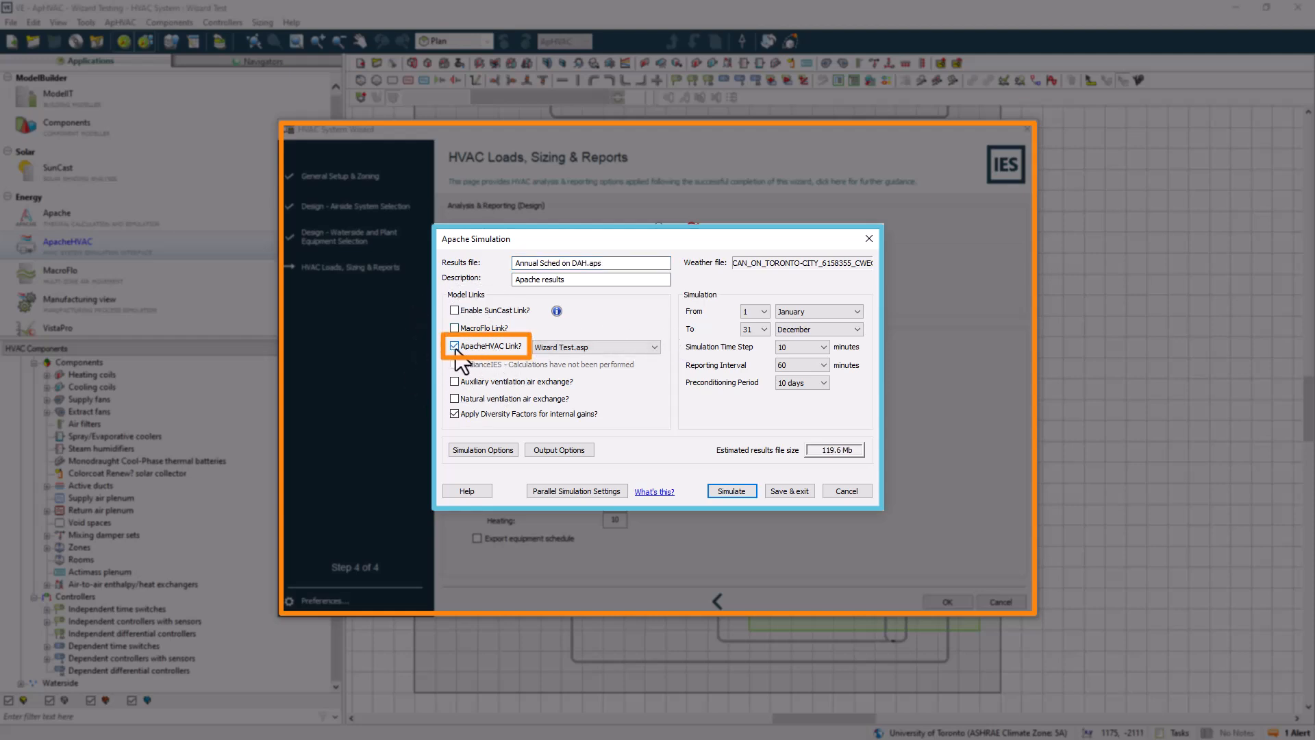
click(569, 349)
click(566, 351)
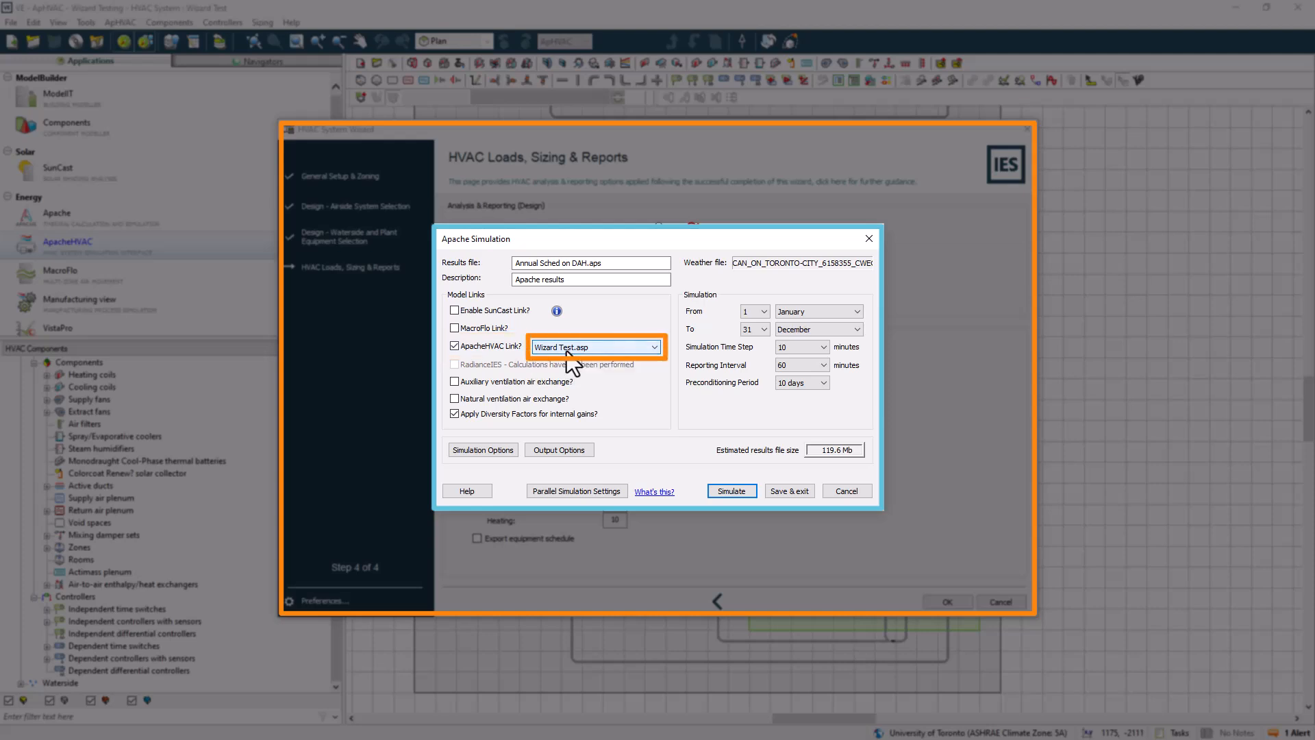
Review the ApacheHVAC output options, confirm them, and save and exit the simulation settings
click(563, 452)
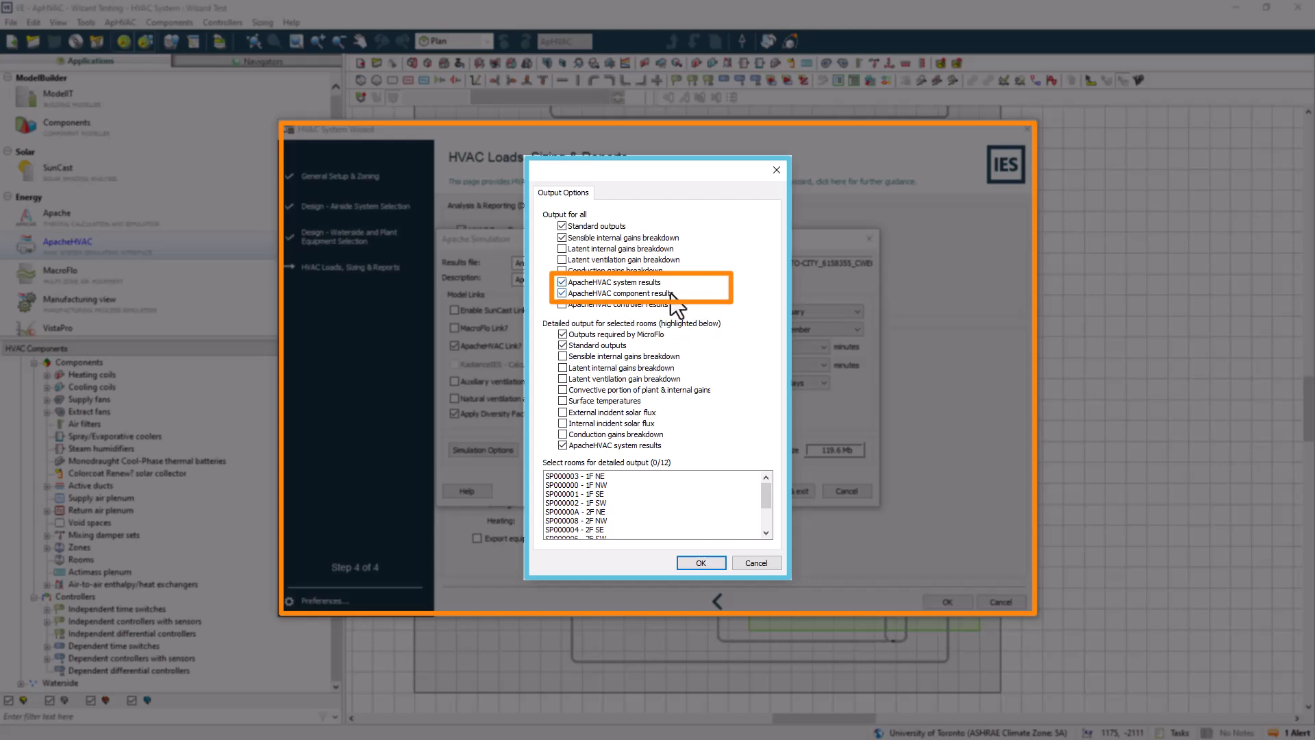
click(562, 282)
click(561, 282)
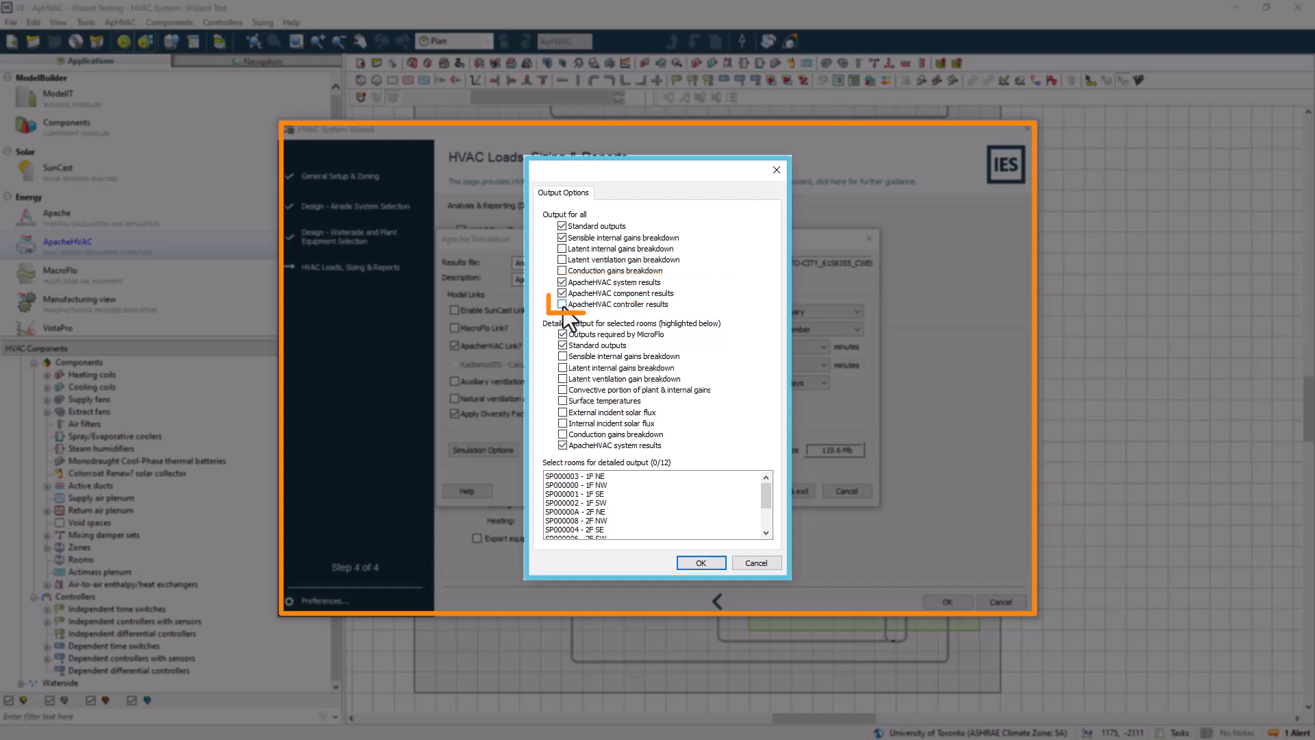
click(562, 304)
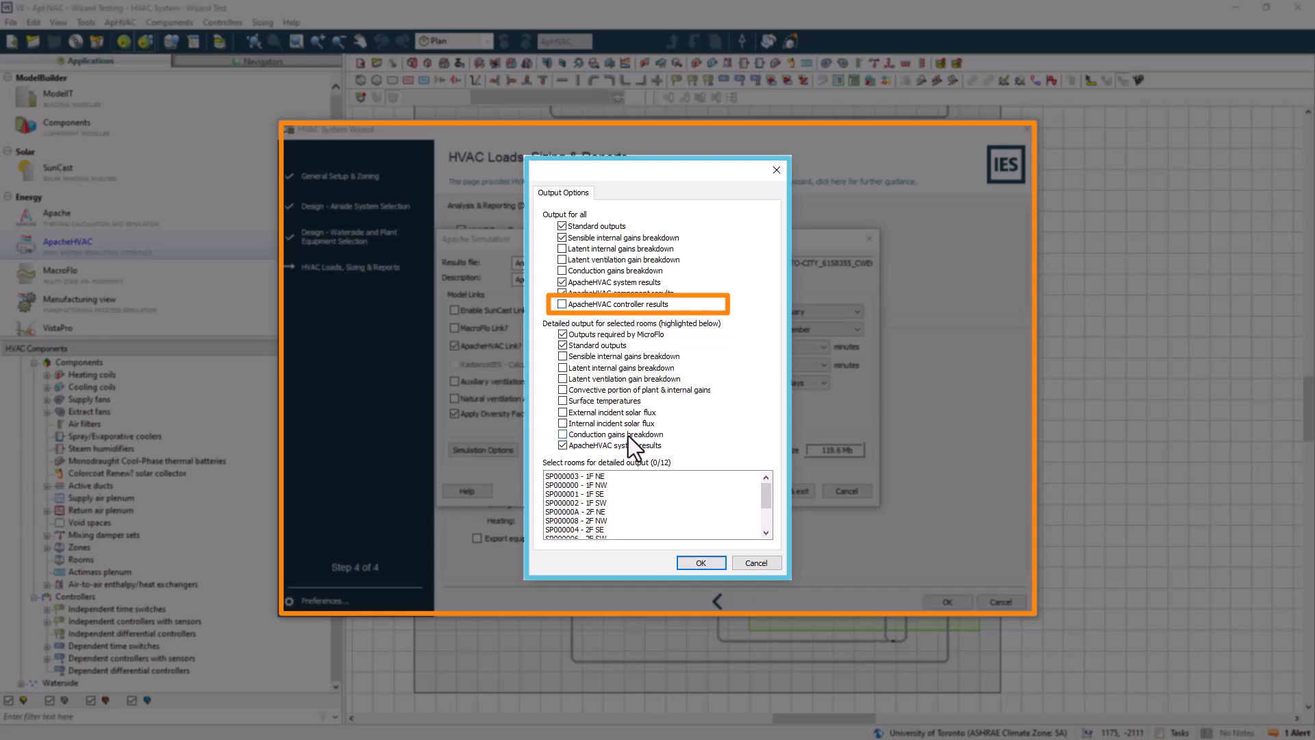
click(702, 563)
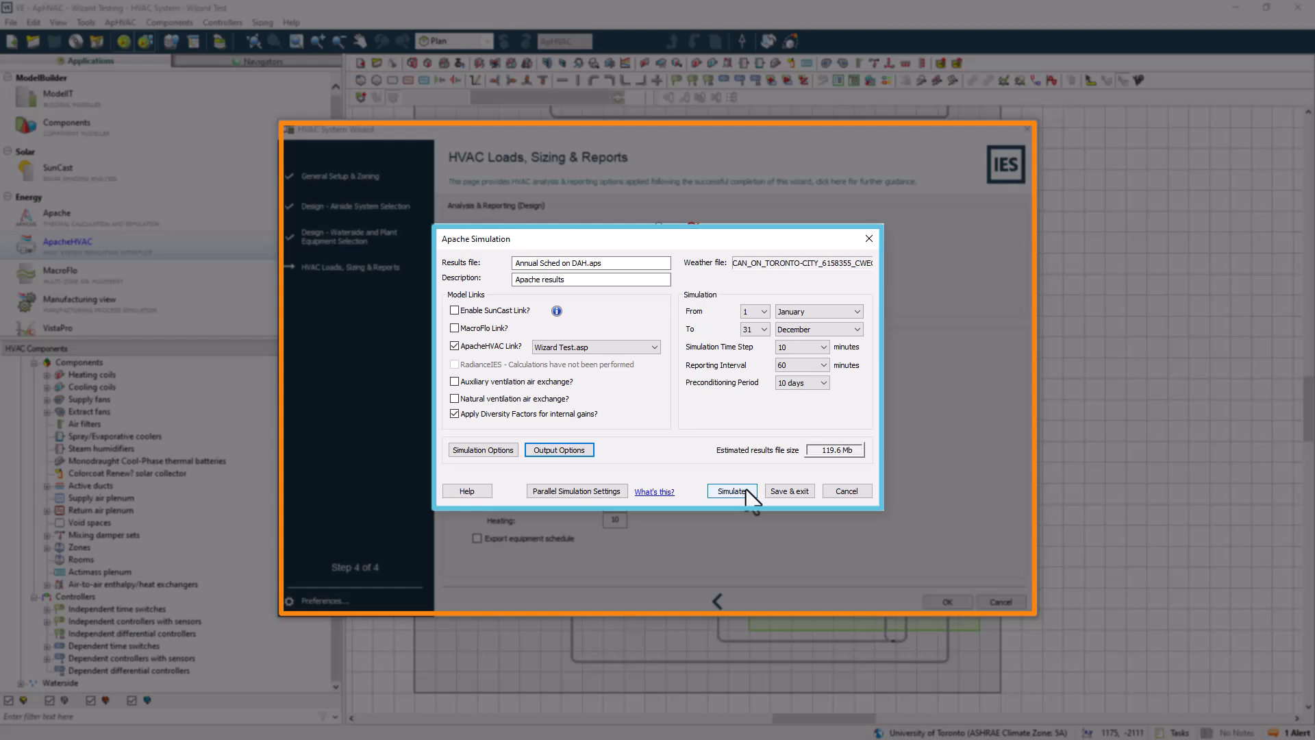
click(783, 491)
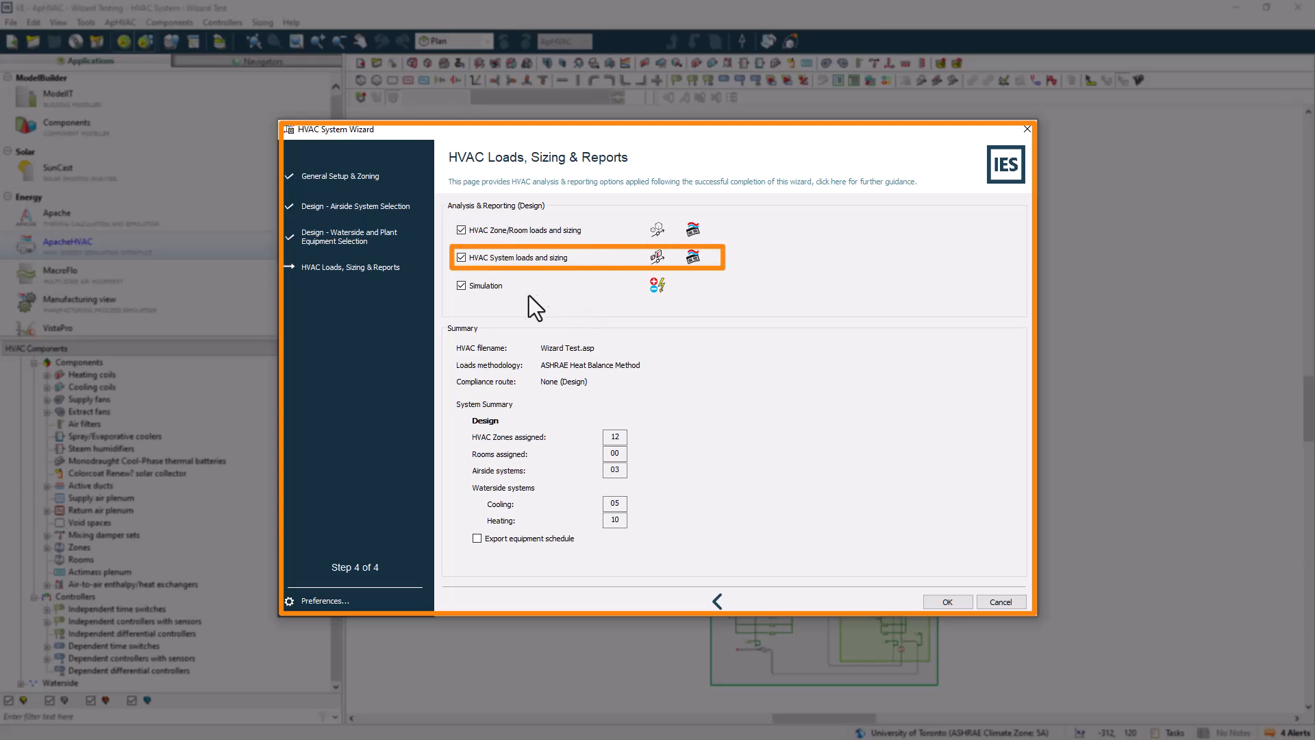
Clear the zone/room and system loads analyses, leaving only Simulation selected, and cancel out of the wizard
click(462, 285)
click(461, 230)
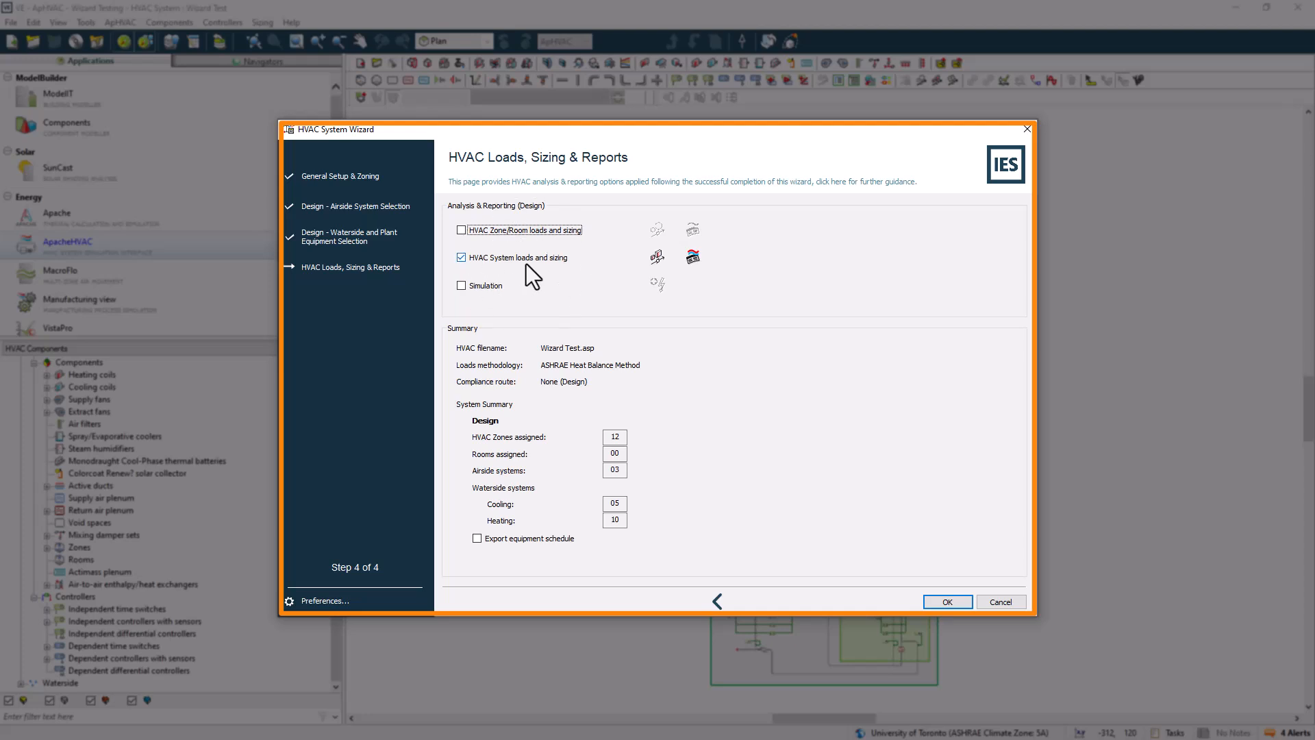
click(462, 257)
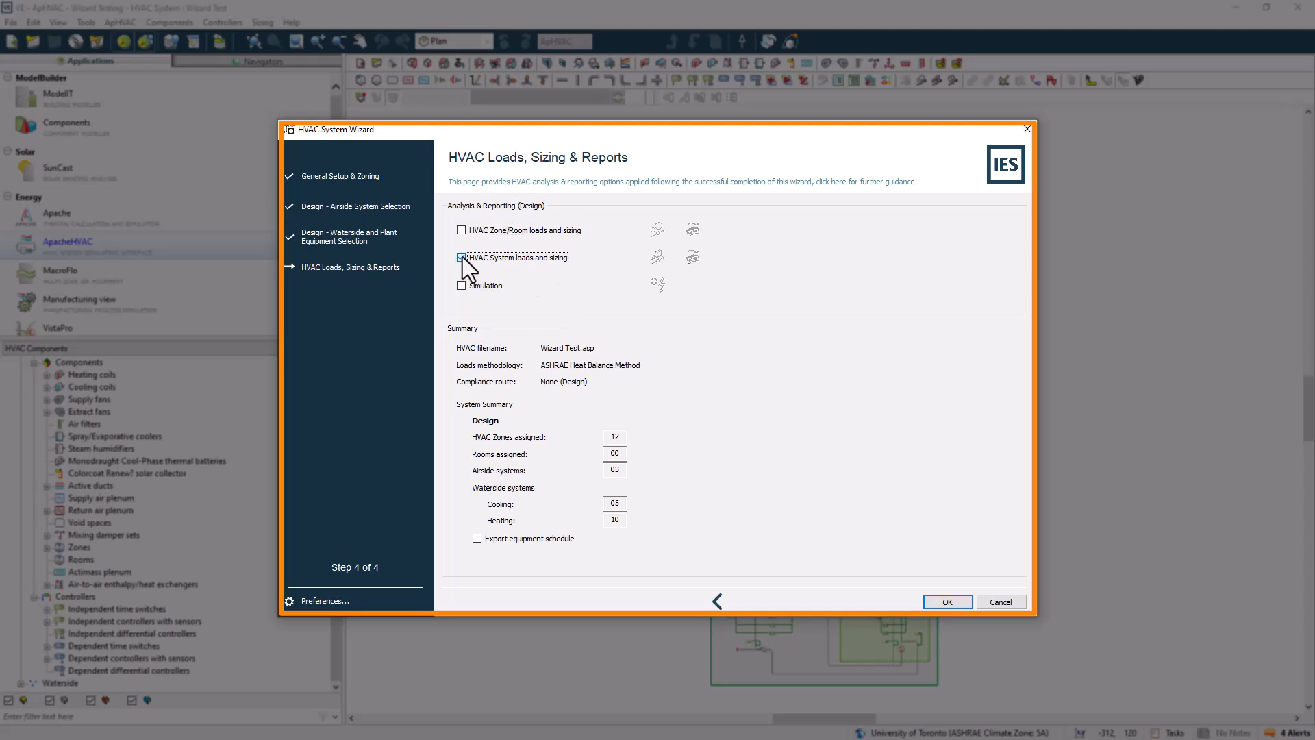
click(462, 286)
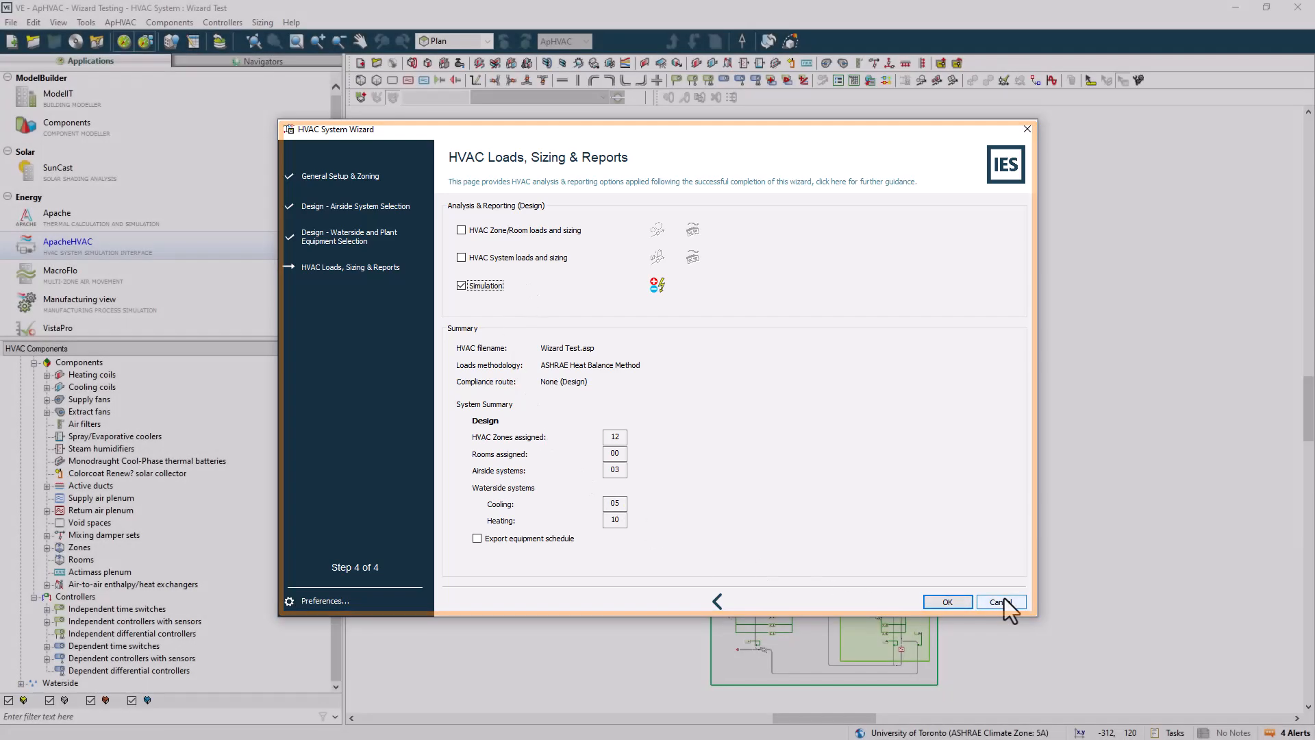
click(1000, 603)
Open the VistaPro results analysis module
scroll(111, 254, down, 2)
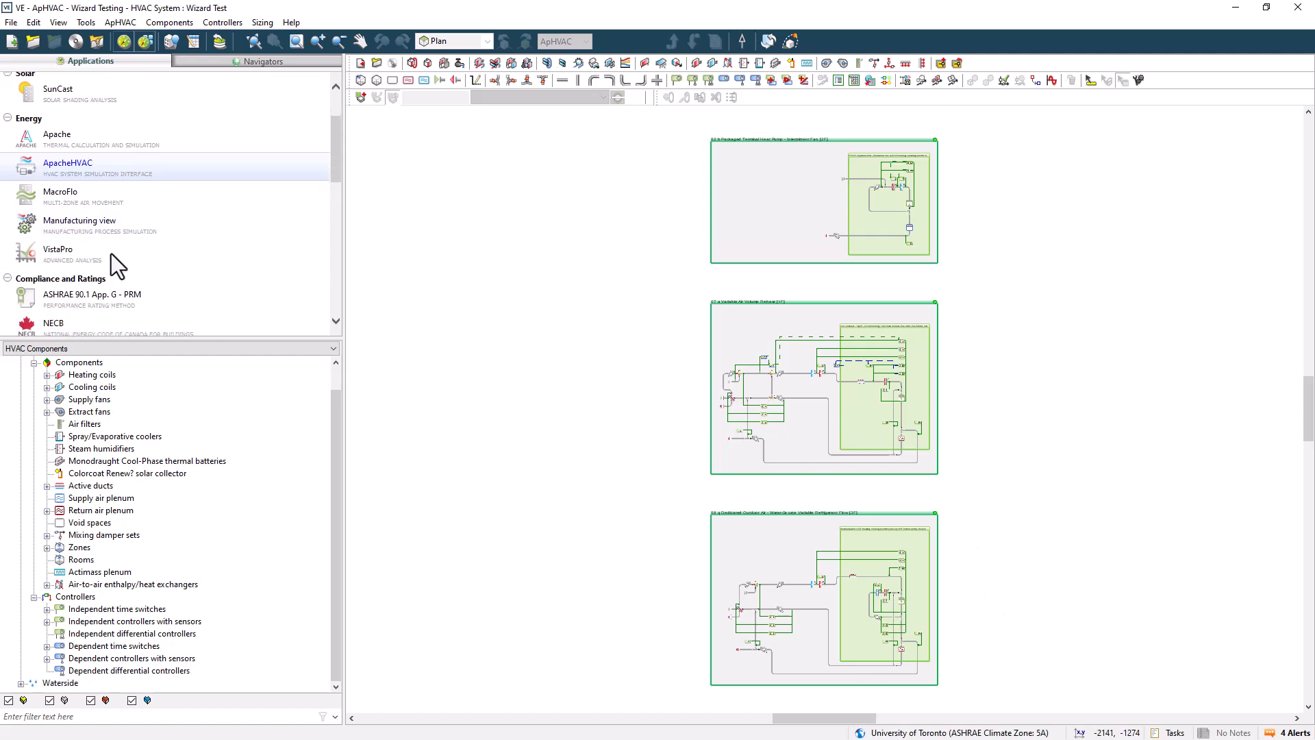
click(77, 257)
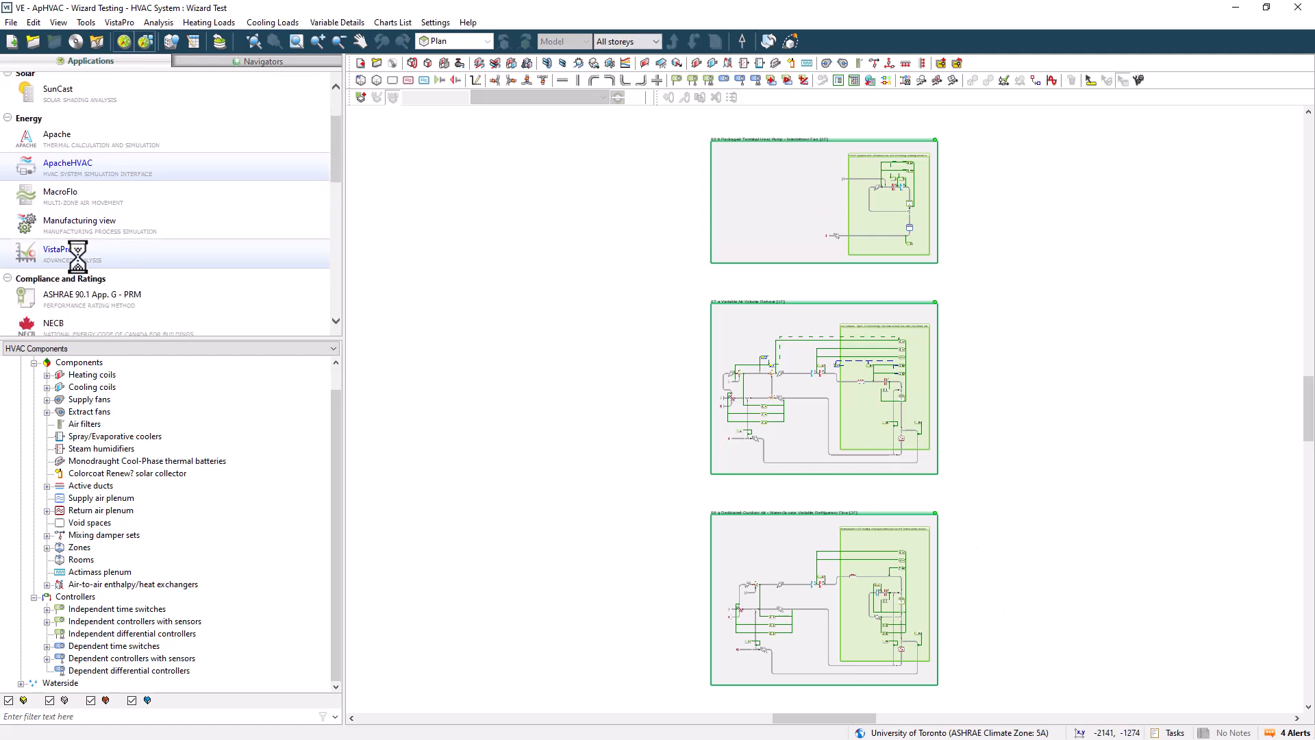